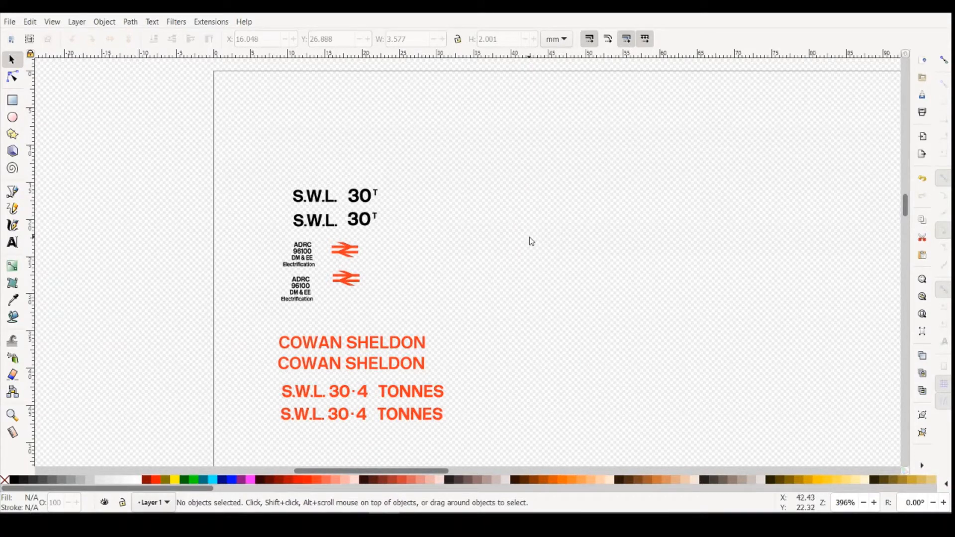
- In Fusion 360, sketch a rectangle about 5.3 mm by 0.97 mm on the chassis side plate beside the pivot post and check its length
{"action": "key", "text": "alt+Tab"}
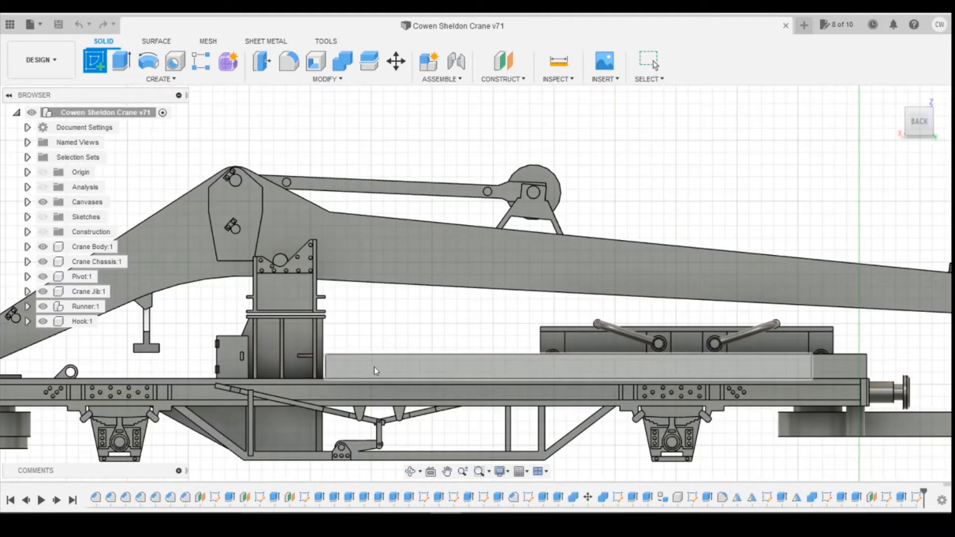
{"action": "left_click", "coordinate": [357, 374]}
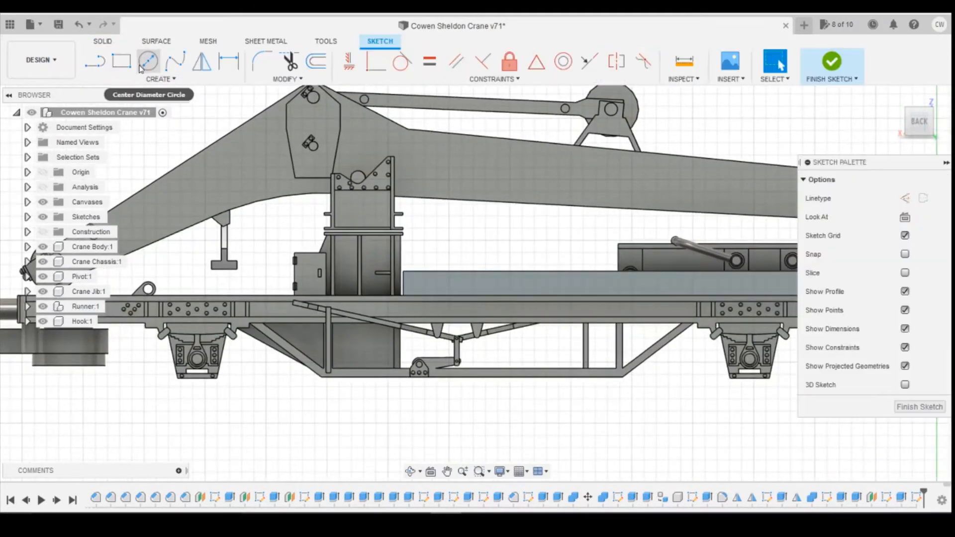
{"action": "left_click", "coordinate": [124, 67]}
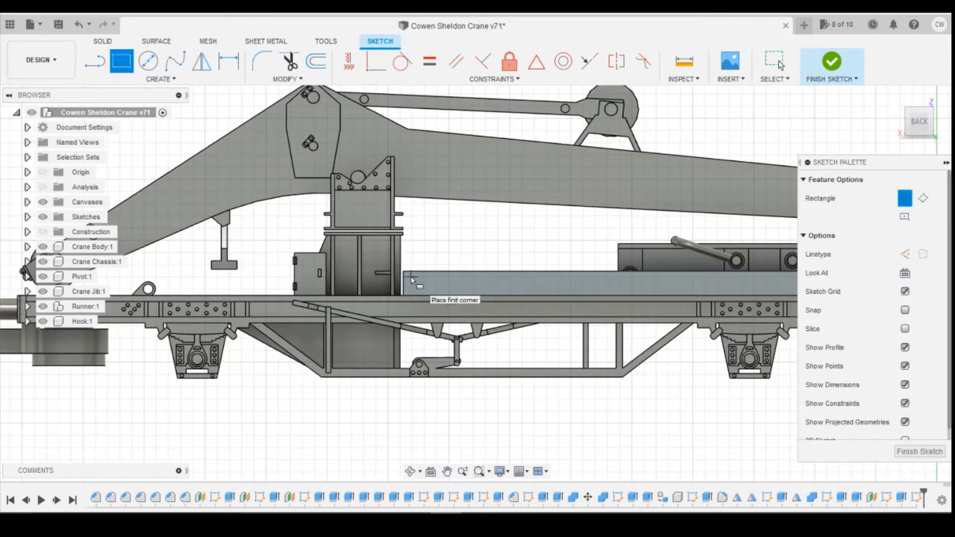
{"action": "left_click", "coordinate": [411, 276]}
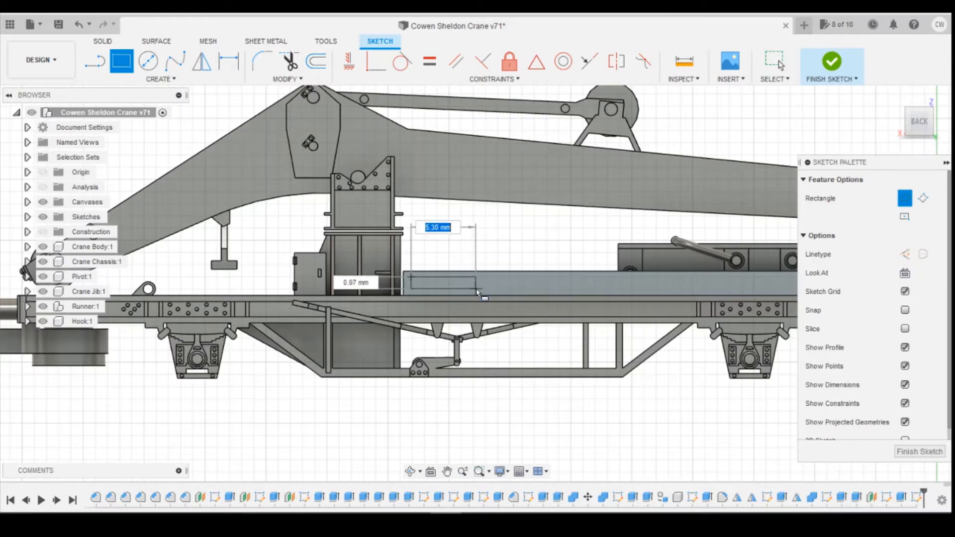
{"action": "left_click", "coordinate": [477, 292]}
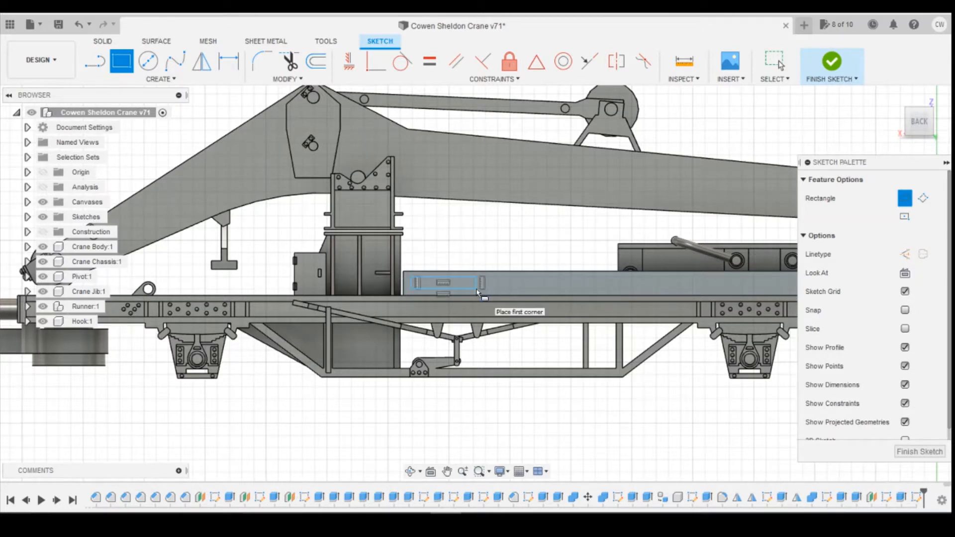
{"action": "key", "text": "Escape"}
{"action": "left_click", "coordinate": [453, 277]}
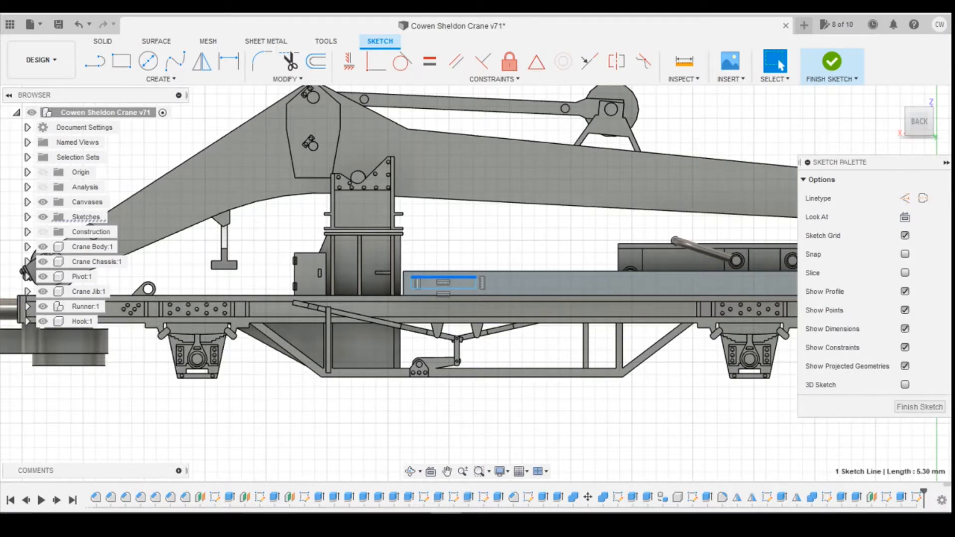
- Open the side-view reference photo of the yellow crane wagon and place it beside the CAD model for comparison
{"action": "mouse_move", "coordinate": [417, 523]}
{"action": "left_click", "coordinate": [479, 487]}
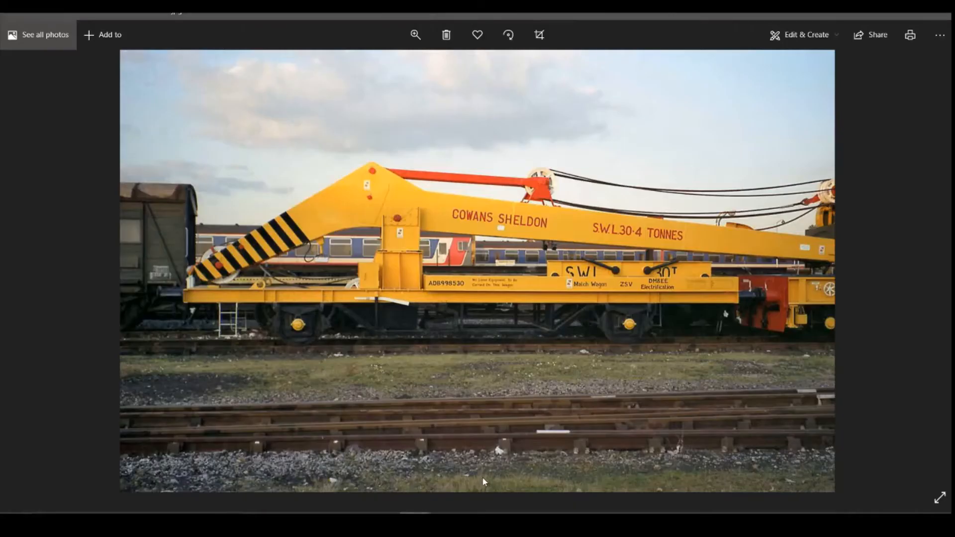
{"action": "left_click", "coordinate": [913, 14]}
{"action": "mouse_move", "coordinate": [593, 37]}
{"action": "left_mouse_down"}
{"action": "mouse_move", "coordinate": [900, 34]}
{"action": "mouse_move", "coordinate": [857, 34]}
{"action": "left_mouse_up"}
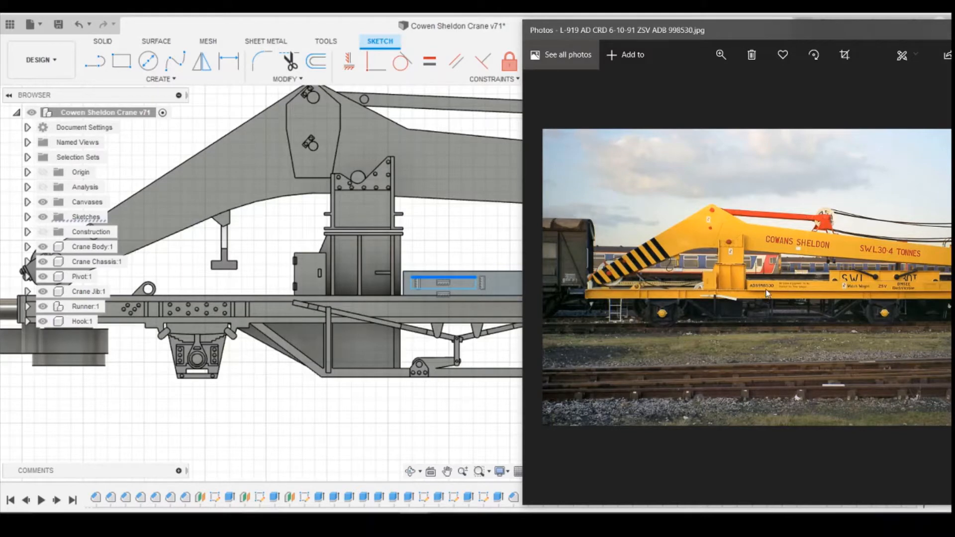
- In Inkscape, add the text ADB998530 at 1 mm font size beside the upper S.W.L. 30T and shrink its frame to fit
{"action": "left_click", "coordinate": [387, 523]}
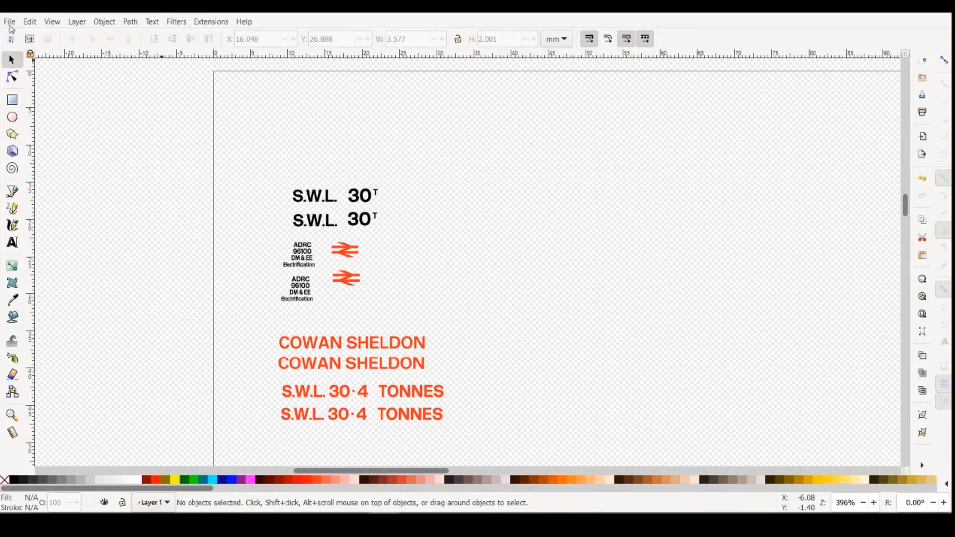
{"action": "left_click", "coordinate": [13, 242]}
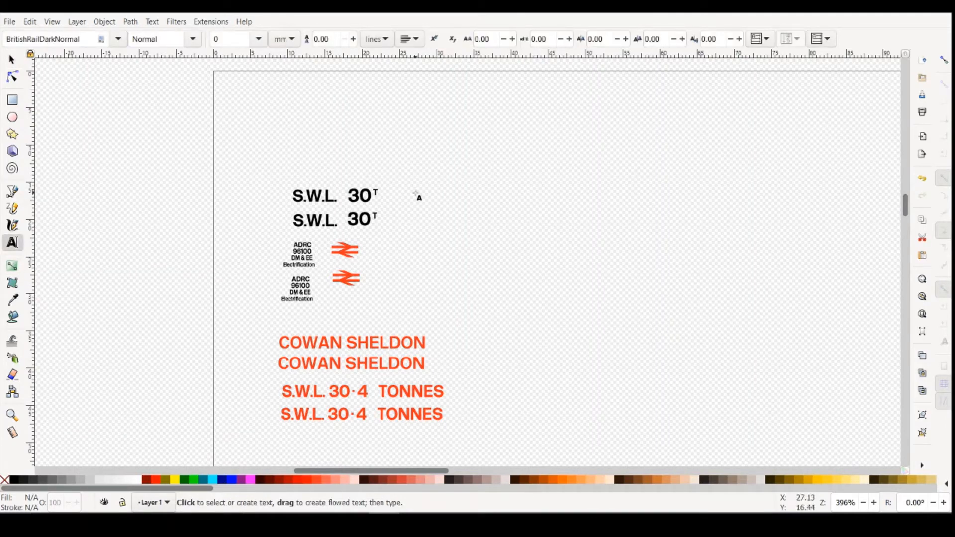
{"action": "left_click_drag", "start_coordinate": [415, 191], "coordinate": [516, 209]}
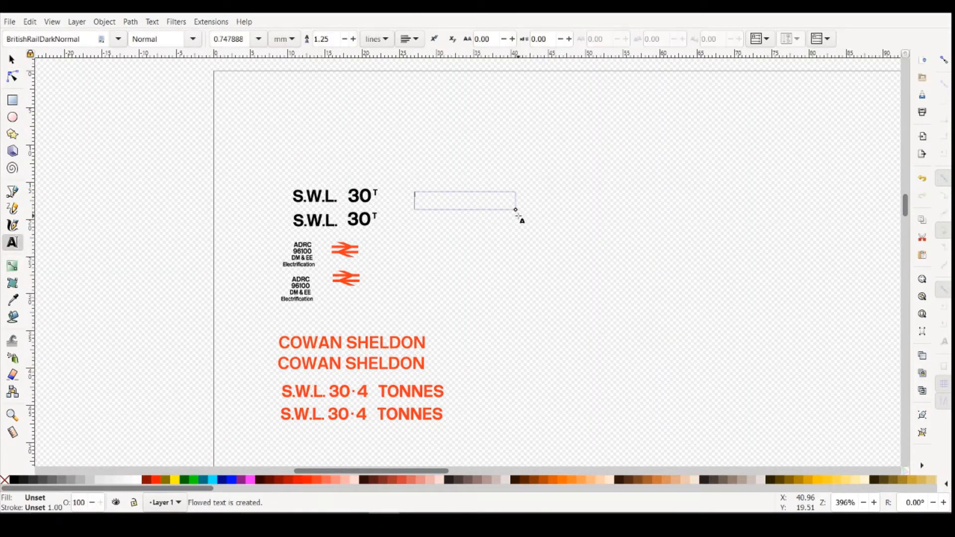
{"action": "left_click", "coordinate": [258, 39]}
{"action": "left_click", "coordinate": [220, 74]}
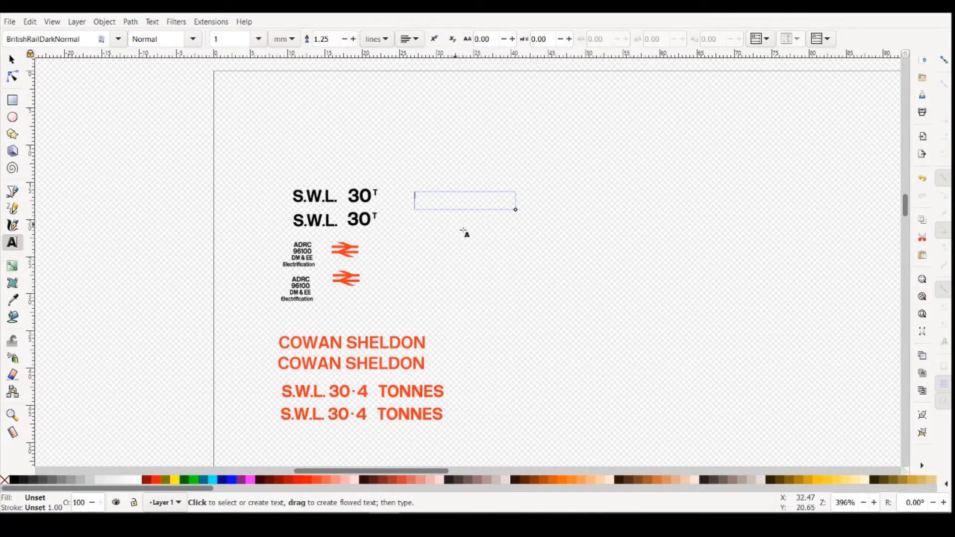
{"action": "type", "text": "ADB998530"}
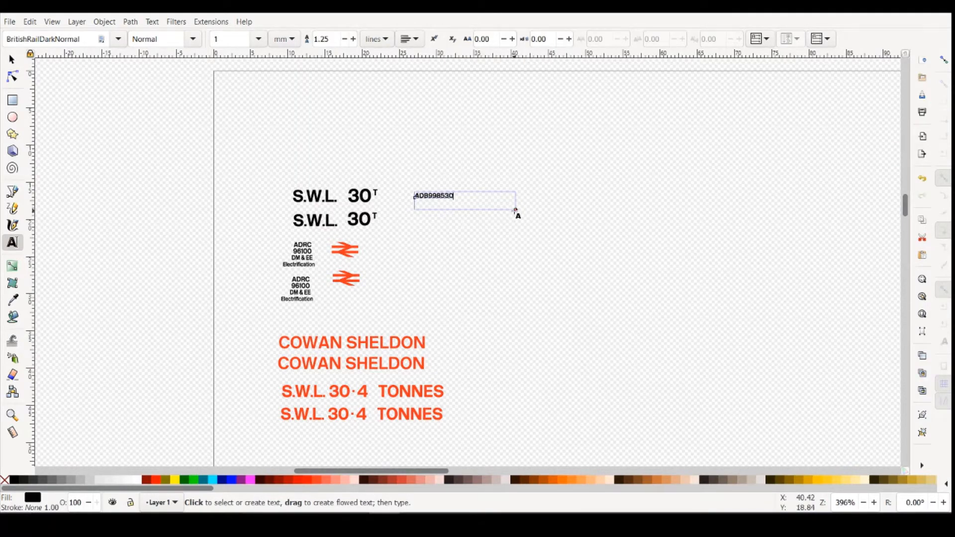
{"action": "left_click_drag", "start_coordinate": [516, 210], "coordinate": [453, 199]}
{"action": "left_click", "coordinate": [456, 235]}
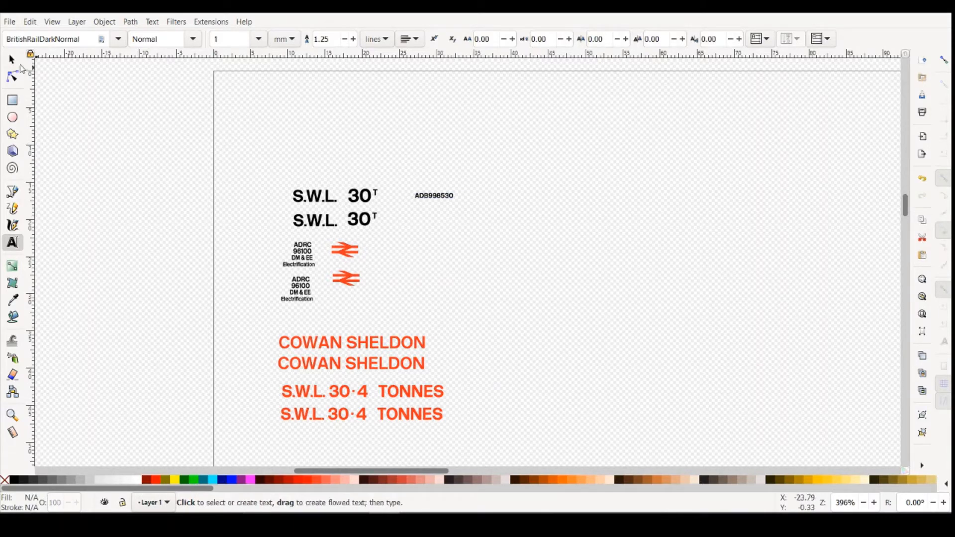
- Check the ADB998530 text's width against the sketched rectangle in Fusion 360 and the lettering in the crane photo
{"action": "left_click", "coordinate": [12, 59]}
{"action": "left_click", "coordinate": [437, 197]}
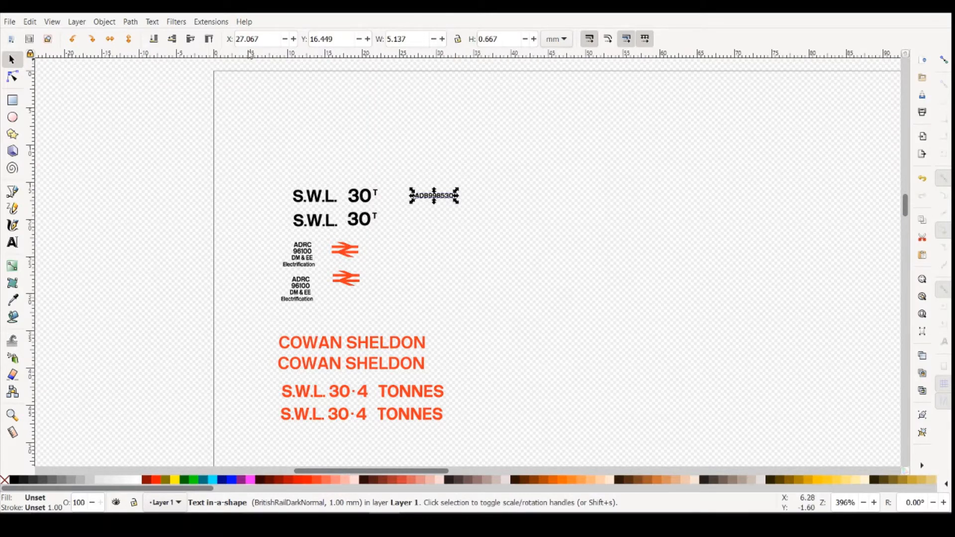
{"action": "left_click", "coordinate": [12, 242]}
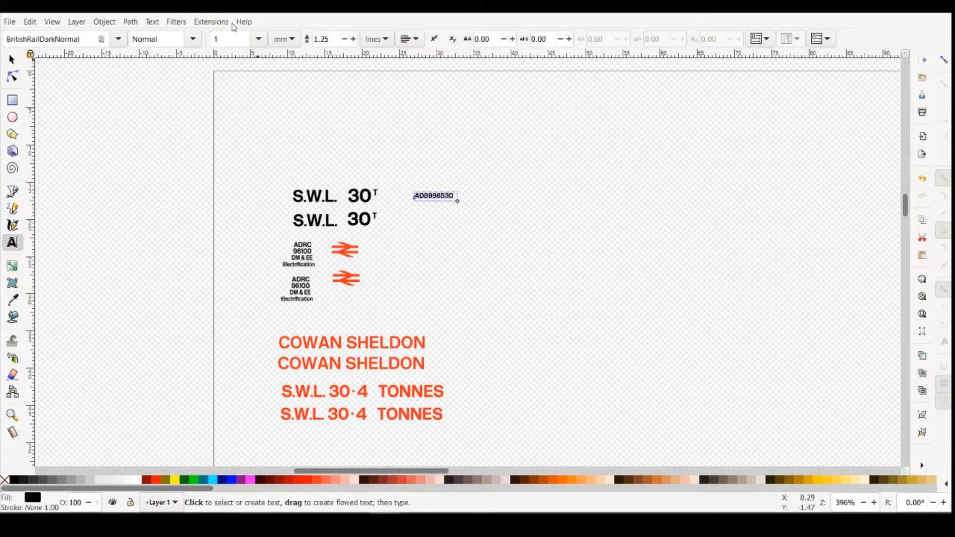
{"action": "left_click", "coordinate": [523, 253]}
{"action": "scroll", "coordinate": [456, 209], "scroll_direction": "down", "scroll_amount": 4}
{"action": "scroll", "coordinate": [456, 209], "scroll_direction": "up", "scroll_amount": 4}
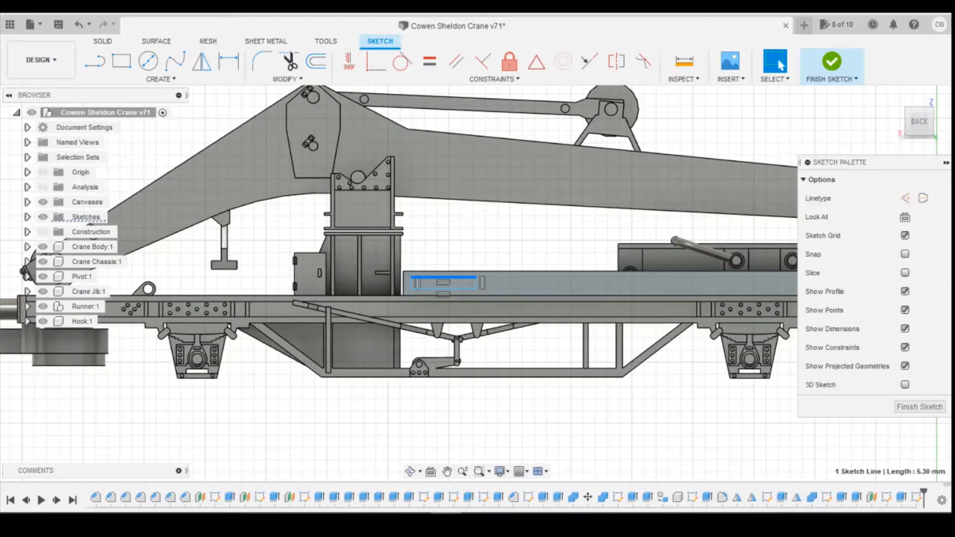
{"action": "mouse_move", "coordinate": [416, 520]}
{"action": "left_click", "coordinate": [459, 488]}
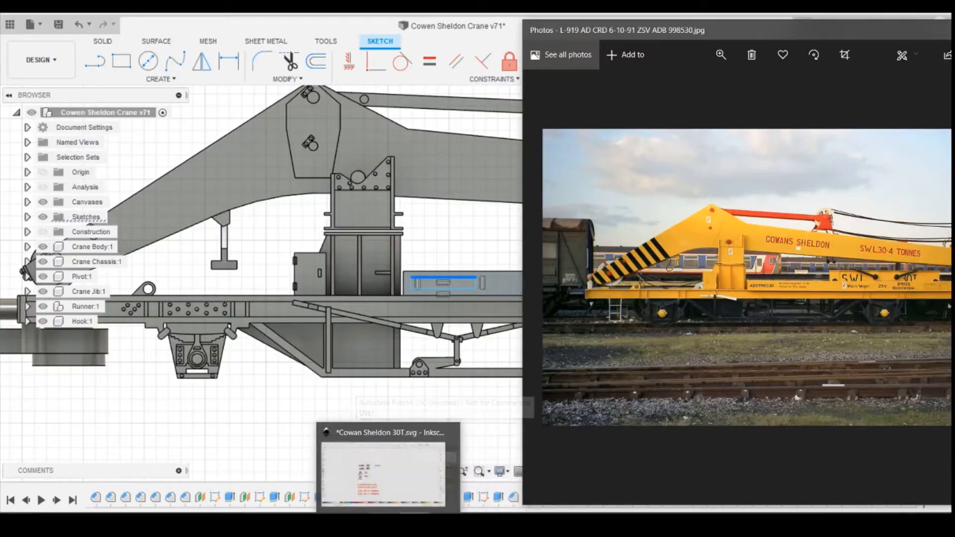
- In Inkscape, duplicate the ADB998530 text and place both copies side by side just above the COWAN SHELDON lines
{"action": "left_click", "coordinate": [388, 521]}
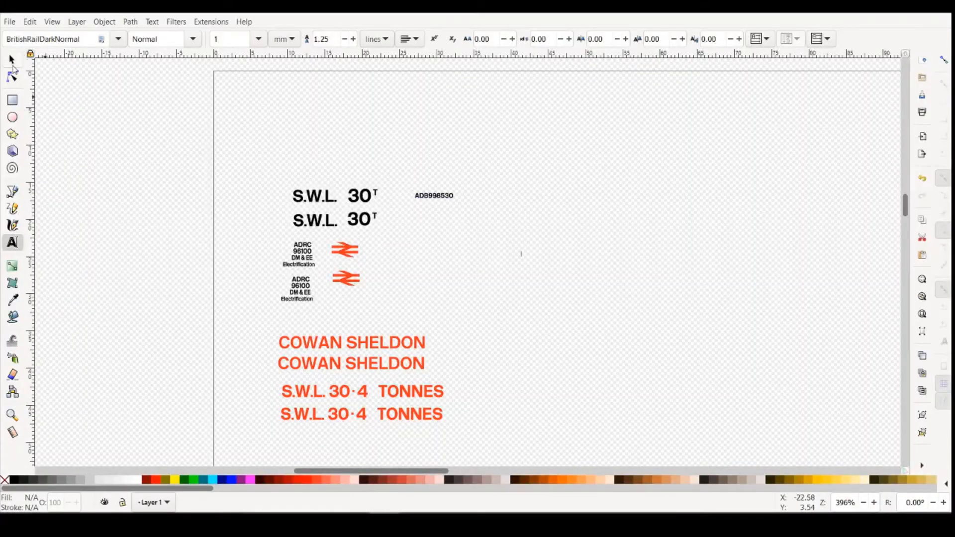
{"action": "left_click", "coordinate": [12, 59]}
{"action": "left_click", "coordinate": [429, 196]}
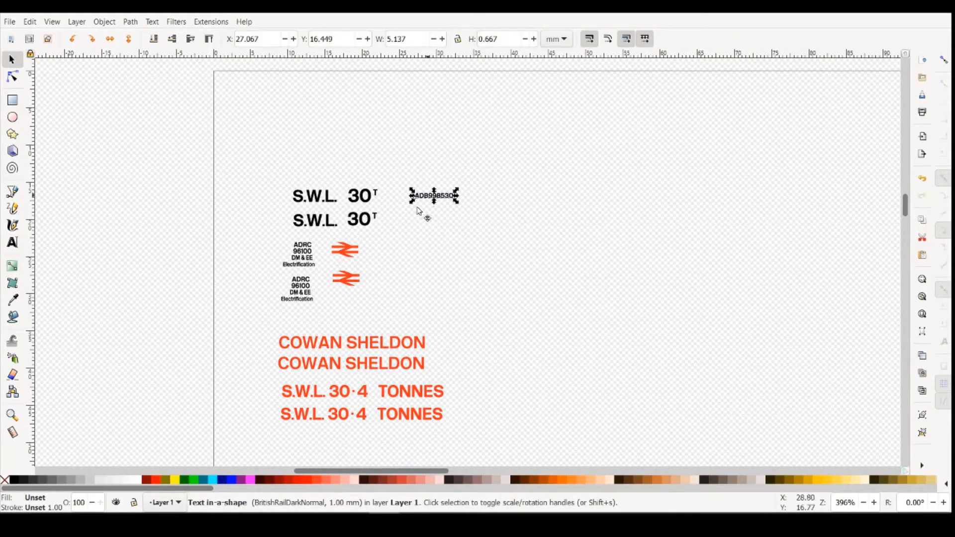
{"action": "left_click_drag", "start_coordinate": [425, 201], "coordinate": [366, 316]}
{"action": "key", "text": "ctrl+d"}
{"action": "left_click", "coordinate": [538, 401]}
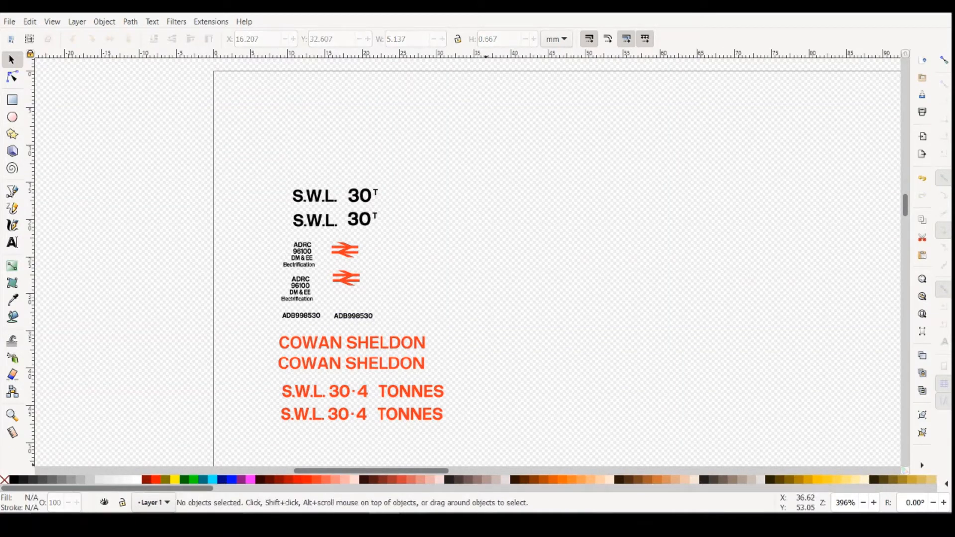
- Enlarge the crane reference photo and browse the other photos to read the lettering on the wagon's side
{"action": "left_click", "coordinate": [509, 485]}
{"action": "left_click_drag", "start_coordinate": [935, 42], "coordinate": [754, 38]}
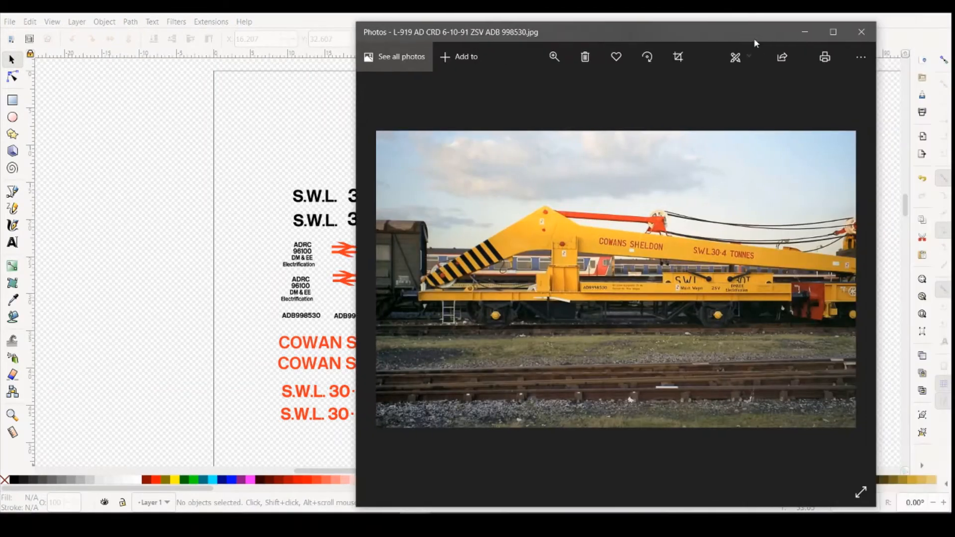
{"action": "left_click", "coordinate": [833, 31]}
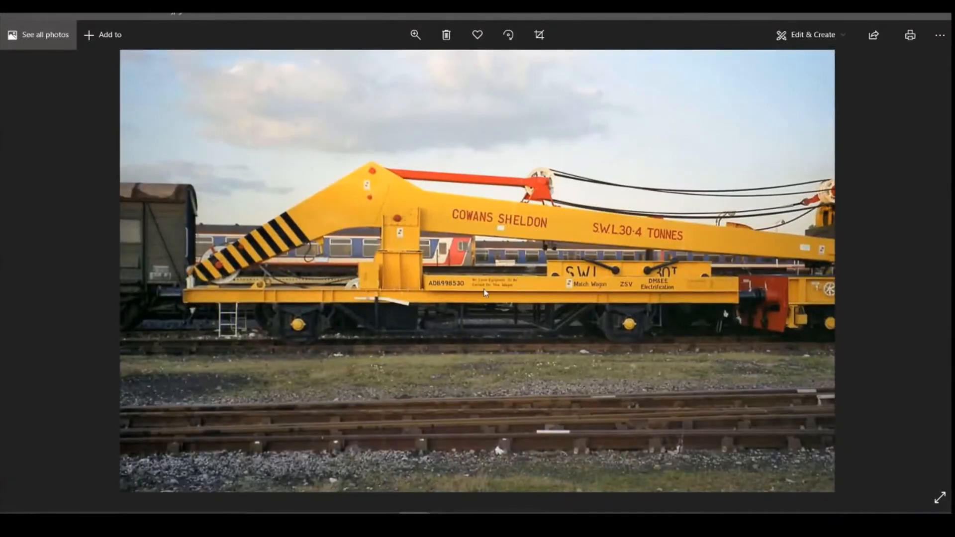
{"action": "key", "text": "Right"}
{"action": "key", "text": "Right"}
{"action": "key", "text": "Right"}
{"action": "key", "text": "Right"}
{"action": "key", "text": "Right"}
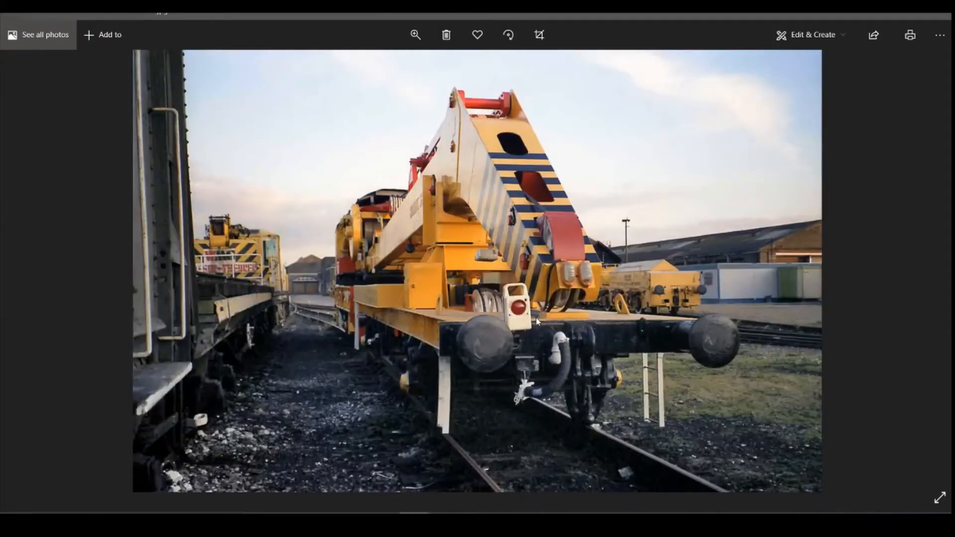
{"action": "key", "text": "Right"}
{"action": "key", "text": "Right"}
{"action": "key", "text": "Right"}
{"action": "key", "text": "Right"}
{"action": "key", "text": "Right"}
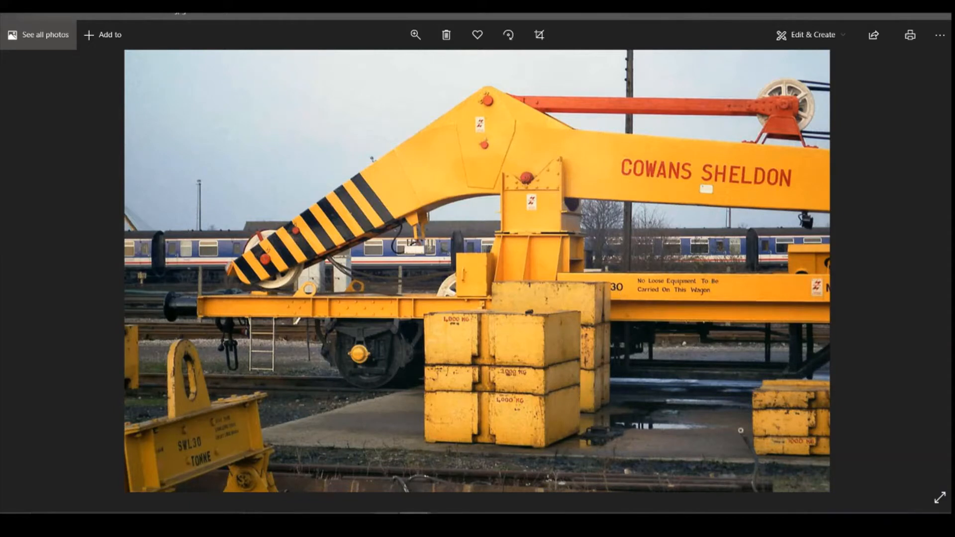
- Return to Inkscape and draw an empty text frame about 23 mm wide beside the S.W.L. 30T lines
{"action": "mouse_move", "coordinate": [384, 523]}
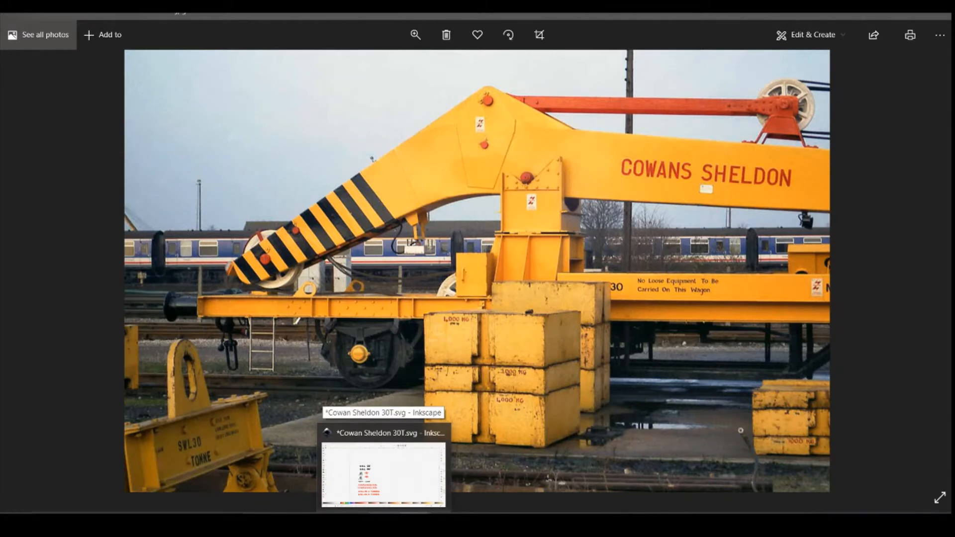
{"action": "left_click", "coordinate": [384, 476]}
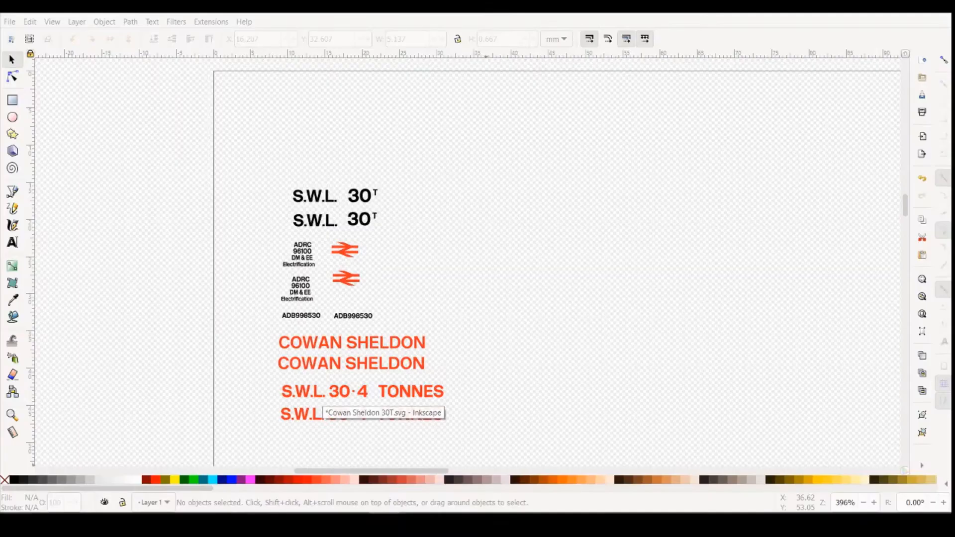
{"action": "left_click", "coordinate": [14, 243]}
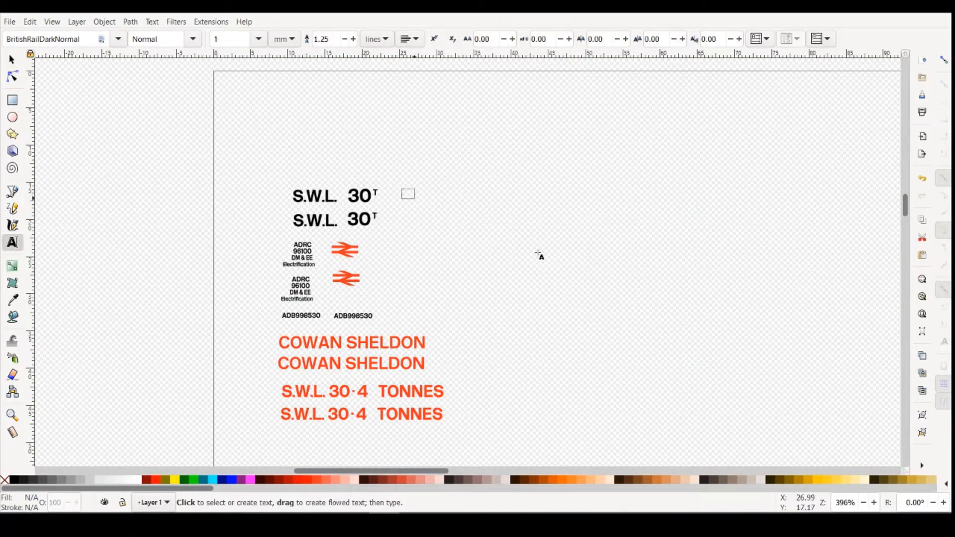
{"action": "left_click_drag", "start_coordinate": [540, 256], "coordinate": [575, 259]}
- Set the empty text frame's font size to 0.6 mm
{"action": "left_click", "coordinate": [258, 39]}
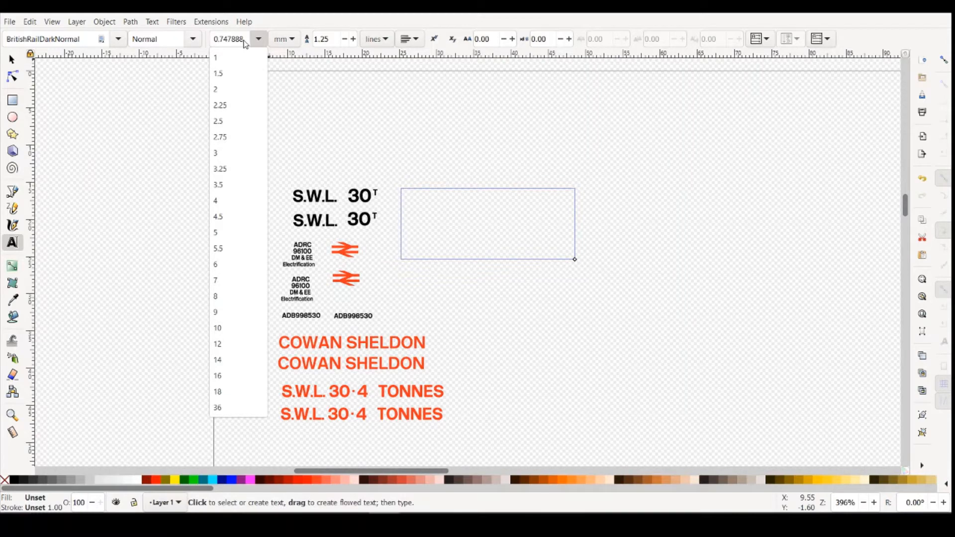
{"action": "left_click", "coordinate": [216, 40]}
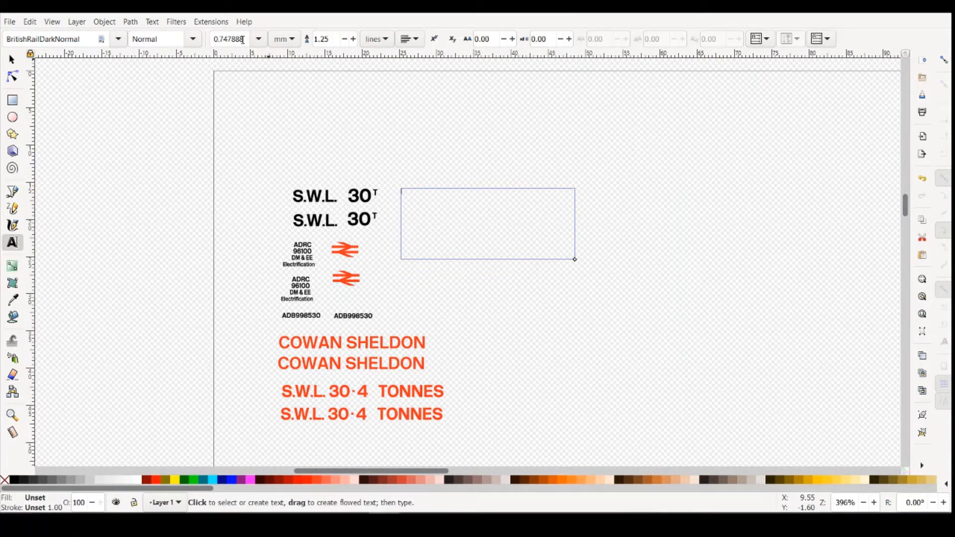
{"action": "left_click_drag", "start_coordinate": [244, 41], "coordinate": [310, 36]}
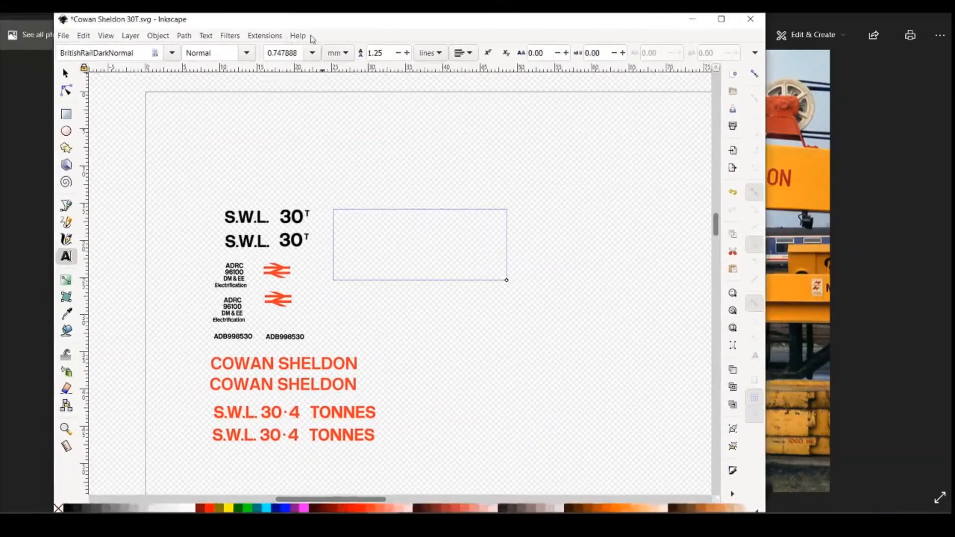
{"action": "left_click", "coordinate": [733, 18]}
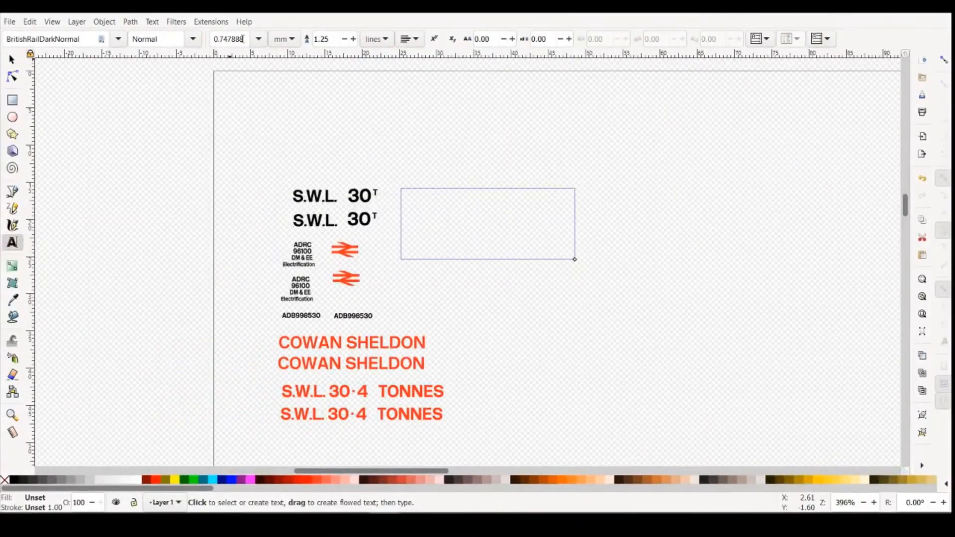
{"action": "left_click_drag", "start_coordinate": [244, 40], "coordinate": [208, 39]}
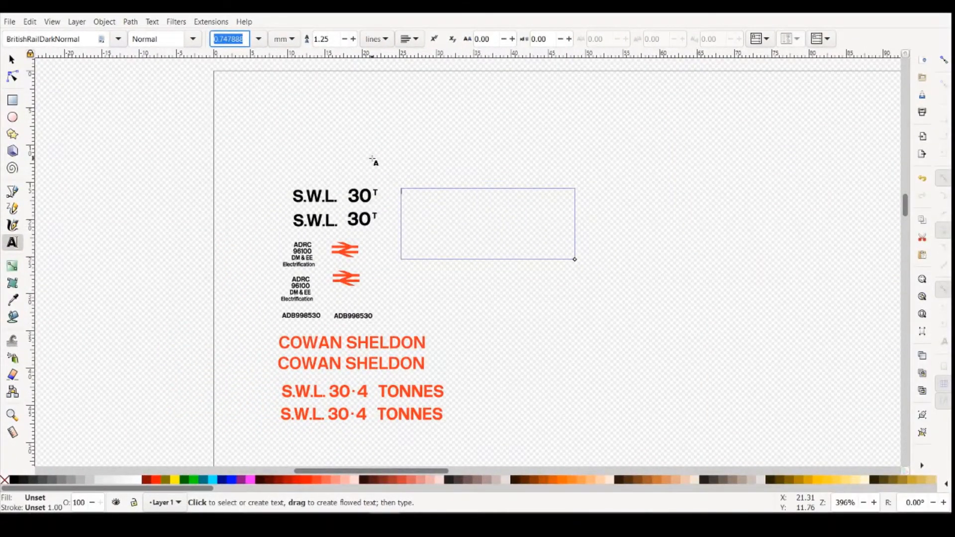
{"action": "type", "text": "0"}
{"action": "key", "text": "BackSpace"}
{"action": "key", "text": "BackSpace"}
{"action": "key", "text": "Return"}
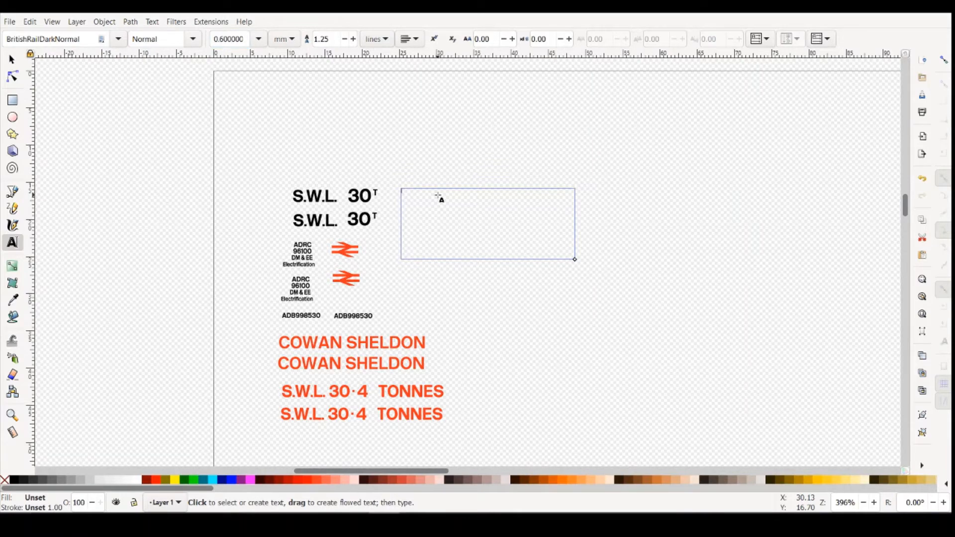
- Begin the notice in the empty text frame with "NO", and check its lettering in the crane reference photo before returning to Inkscape
{"action": "type", "text": "NO"}
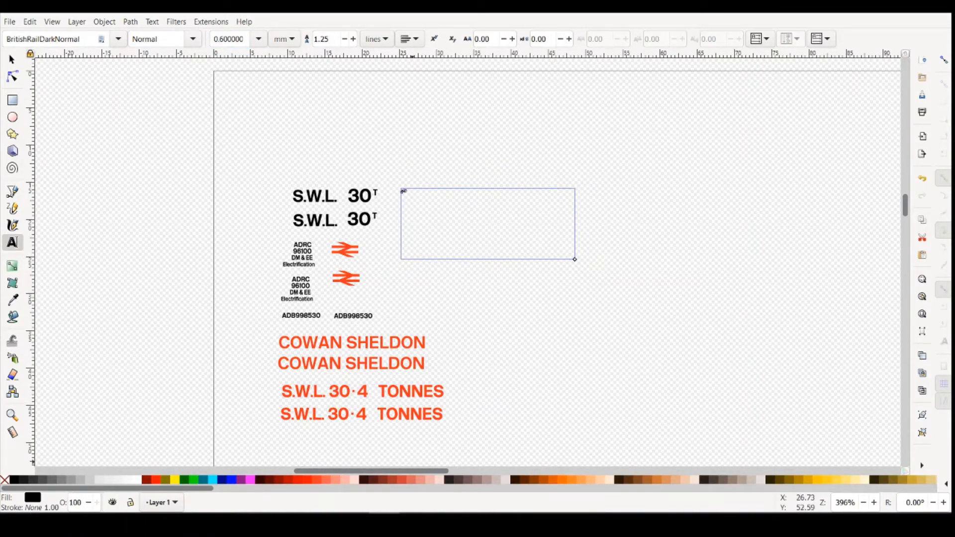
{"action": "scroll", "coordinate": [429, 171], "scroll_direction": "up", "scroll_amount": 3}
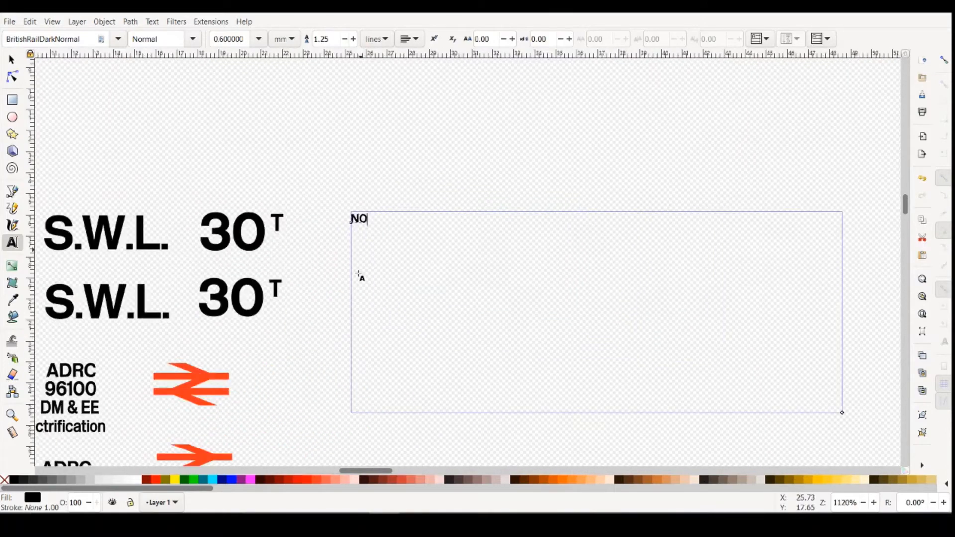
{"action": "mouse_move", "coordinate": [472, 496]}
{"action": "left_click", "coordinate": [496, 470]}
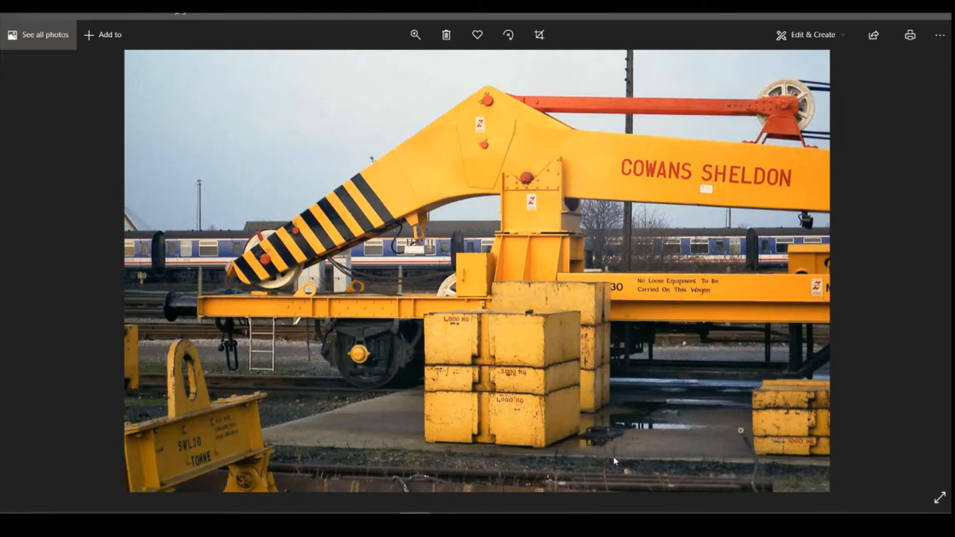
{"action": "mouse_move", "coordinate": [446, 521]}
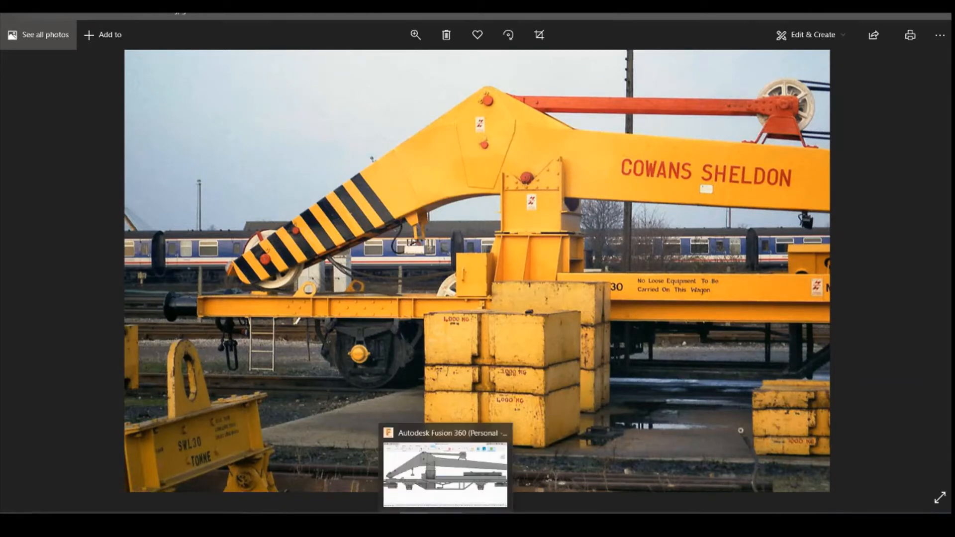
{"action": "left_click", "coordinate": [383, 470]}
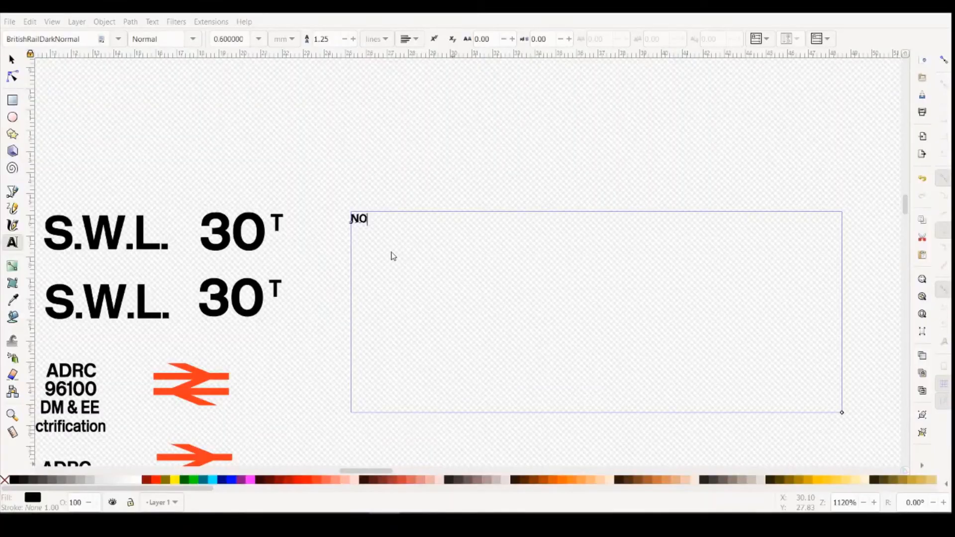
- Change the opening word to "No" and complete the notice's first line as "No Loose Equiptment To Be"
{"action": "type", "text": "o"}
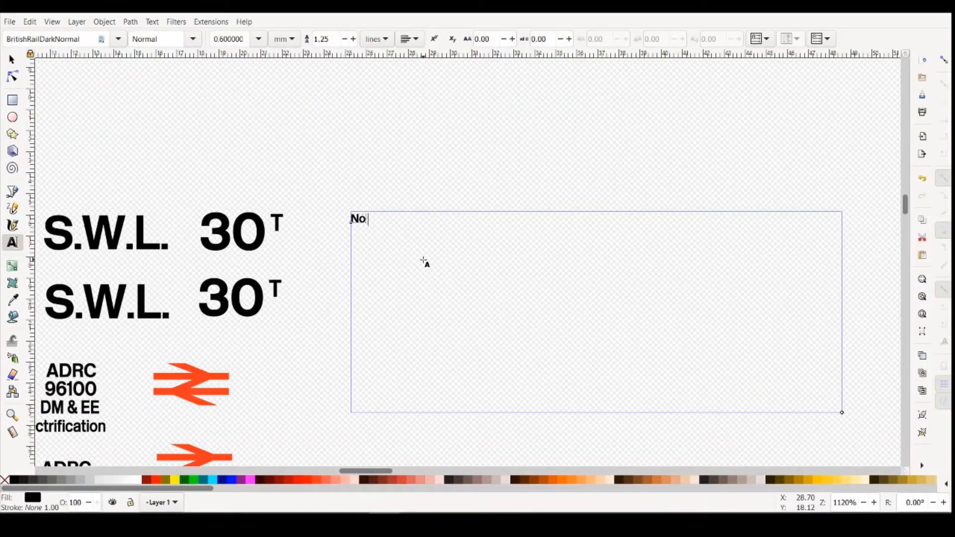
{"action": "type", "text": " Loose Equi"}
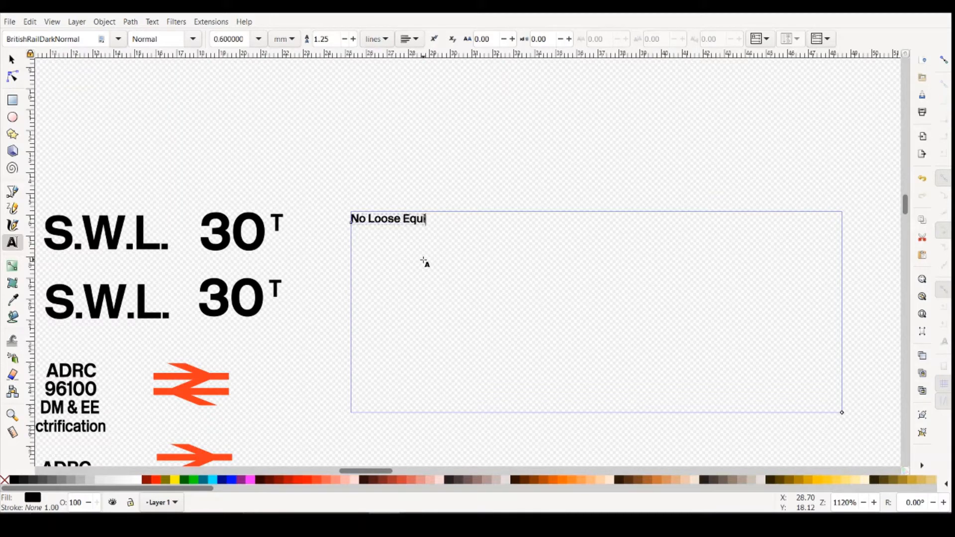
{"action": "type", "text": "ptment"}
{"action": "type", "text": "To"}
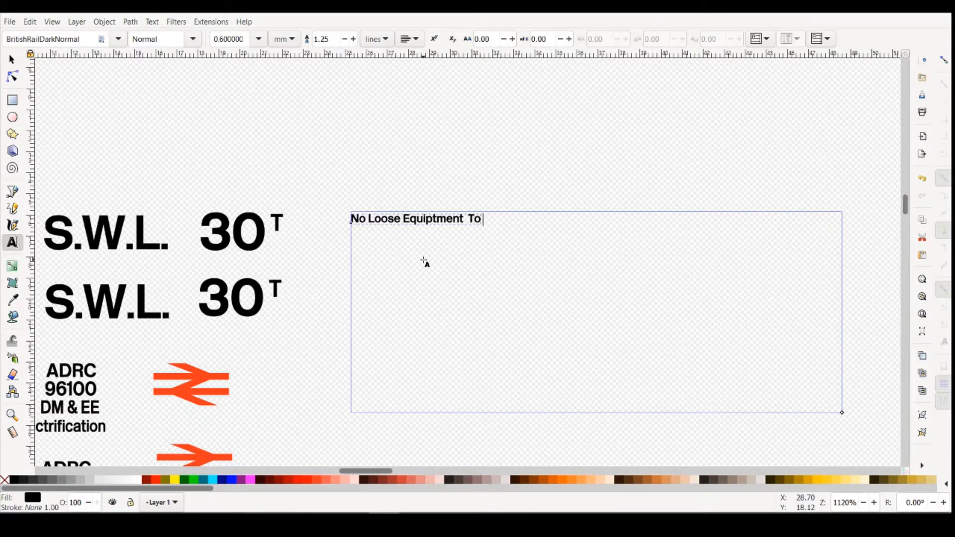
{"action": "type", "text": " Be"}
- Switch to the crane reference photo to read the rest of the wagon notice, and return to Inkscape
{"action": "mouse_move", "coordinate": [415, 525]}
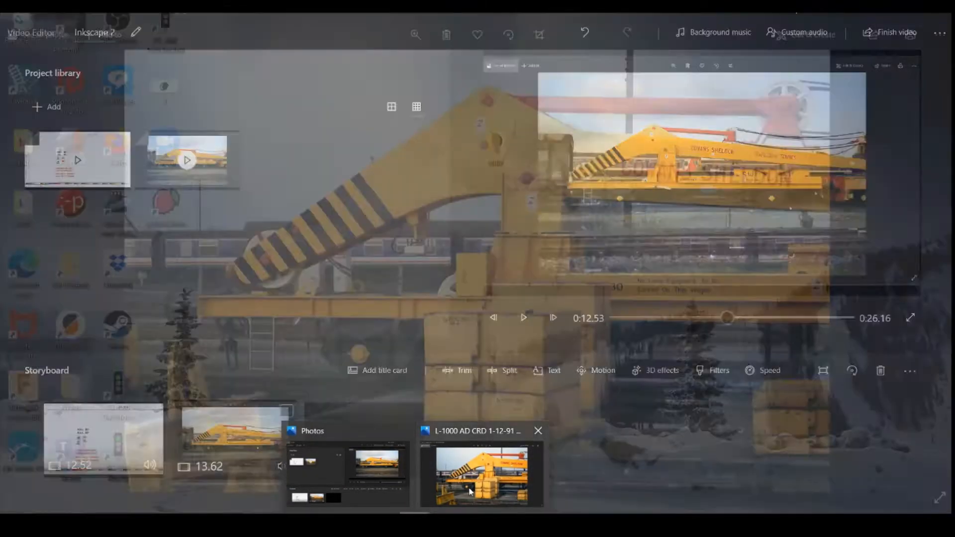
{"action": "left_click", "coordinate": [471, 490]}
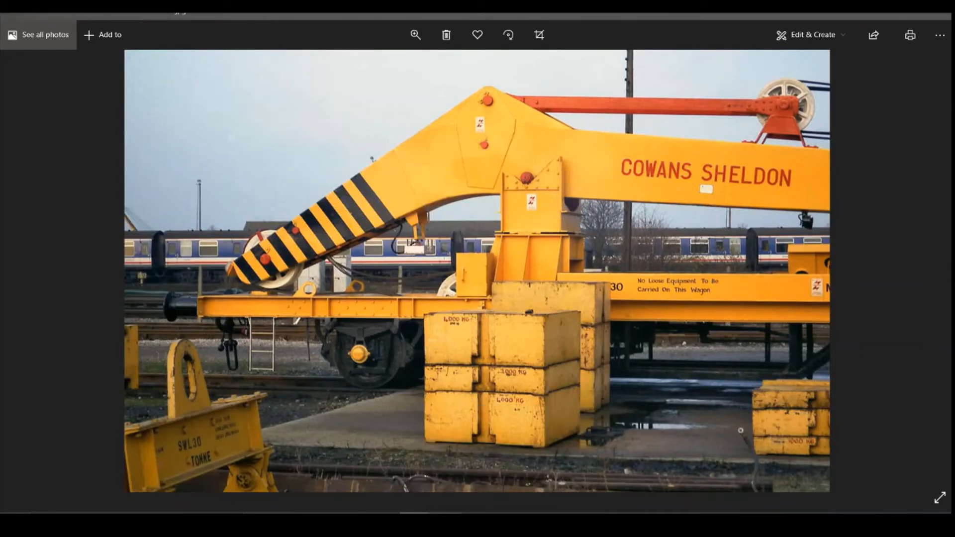
{"action": "left_click", "coordinate": [385, 524]}
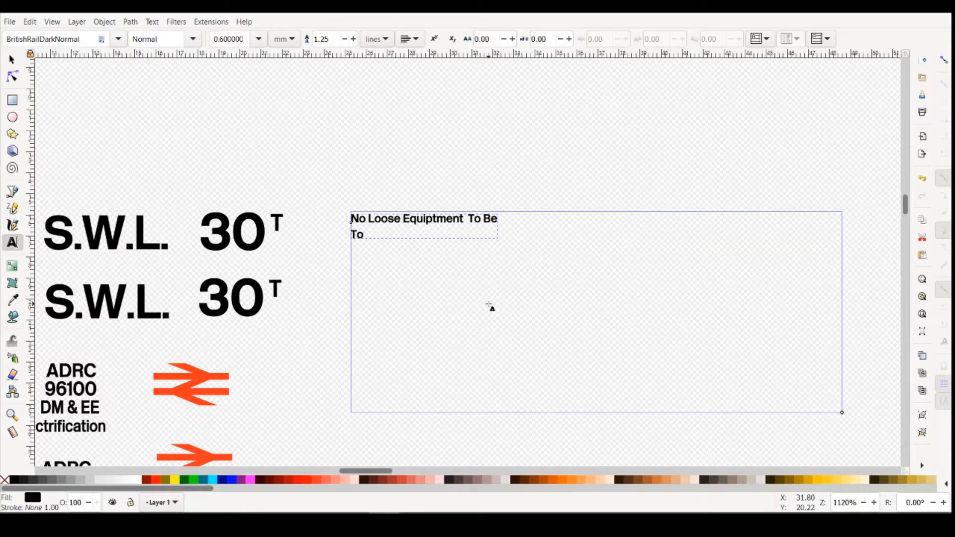
- Complete the second line of the notice as "To Be Carried On This Wagon"
{"action": "type", "text": "Be Ca"}
{"action": "key", "text": "BackSpace"}
{"action": "key", "text": "BackSpace"}
{"action": "key", "text": "BackSpace"}
{"action": "type", "text": "Carried O"}
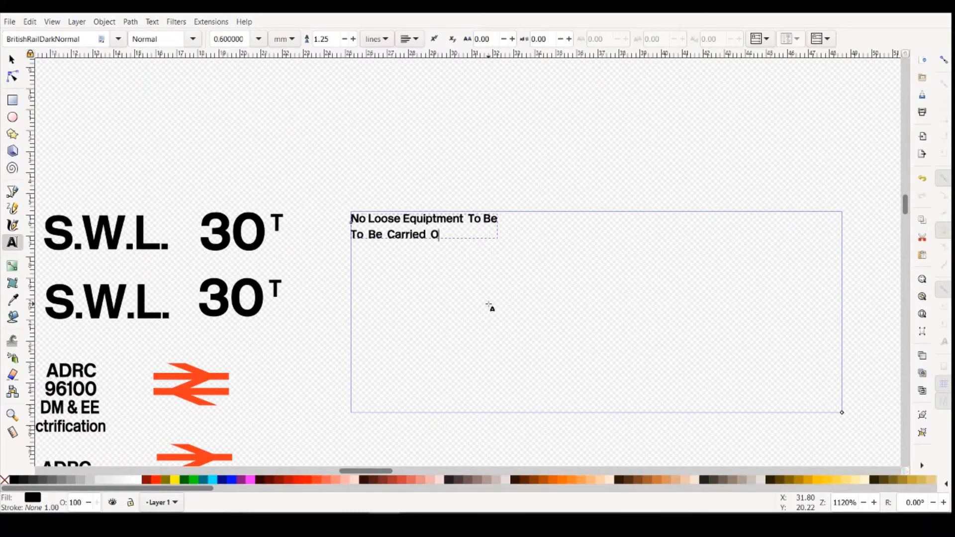
{"action": "type", "text": "n This Wagone"}
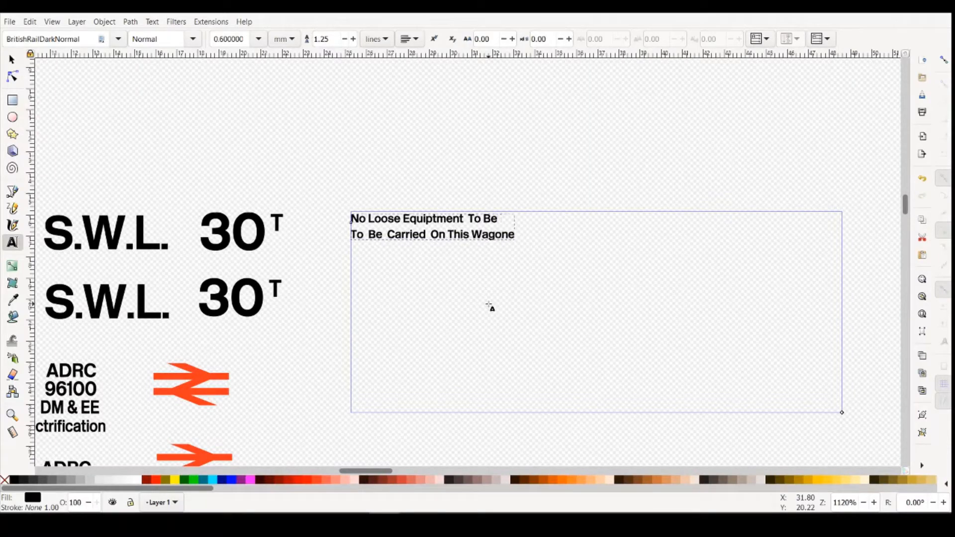
{"action": "key", "text": "BackSpace"}
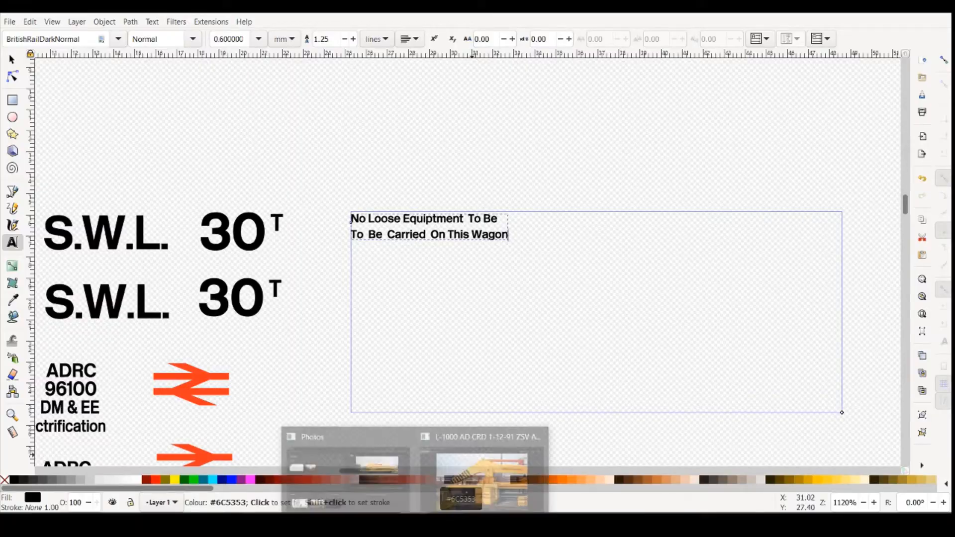
- Compare the word spacing and layout of the two-line notice with the crane reference photo, and return to Inkscape
{"action": "left_click", "coordinate": [491, 478]}
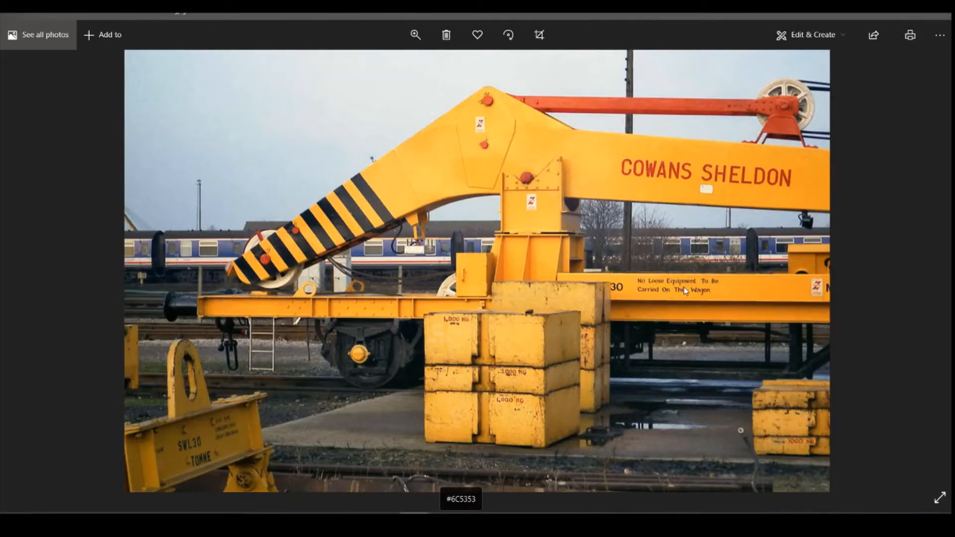
{"action": "mouse_move", "coordinate": [446, 525]}
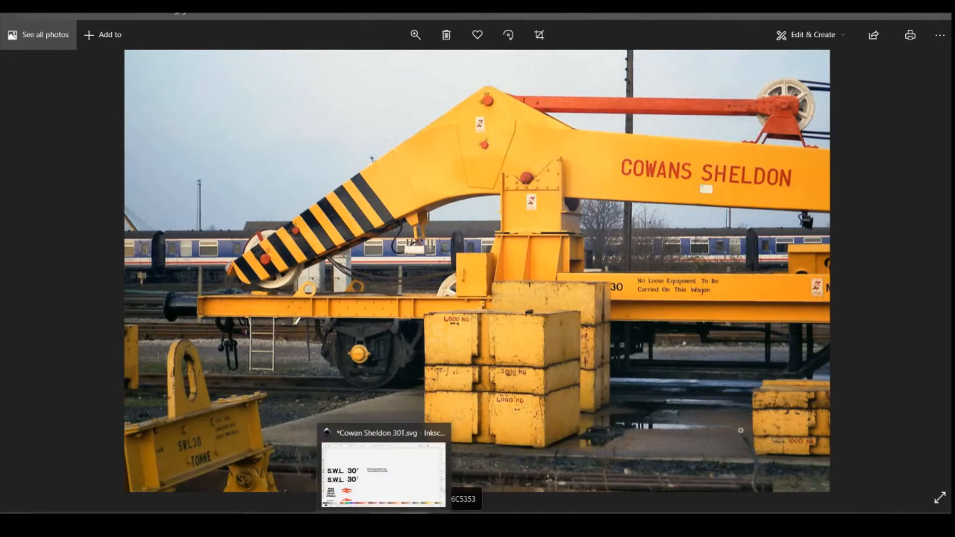
{"action": "left_click", "coordinate": [388, 525]}
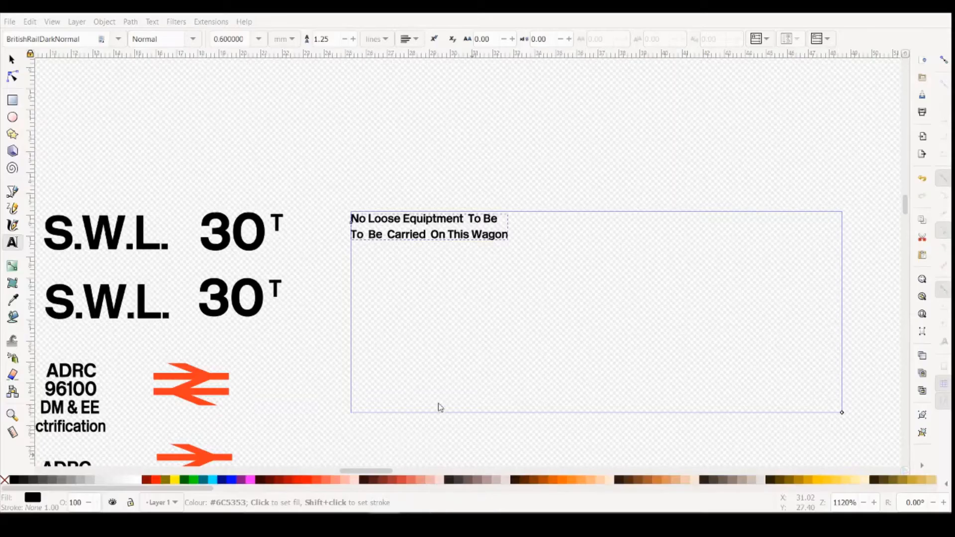
- Widen the gaps in the notice's first line by adding a space before Loose, Equiptment, To and Be
{"action": "left_click", "coordinate": [369, 219]}
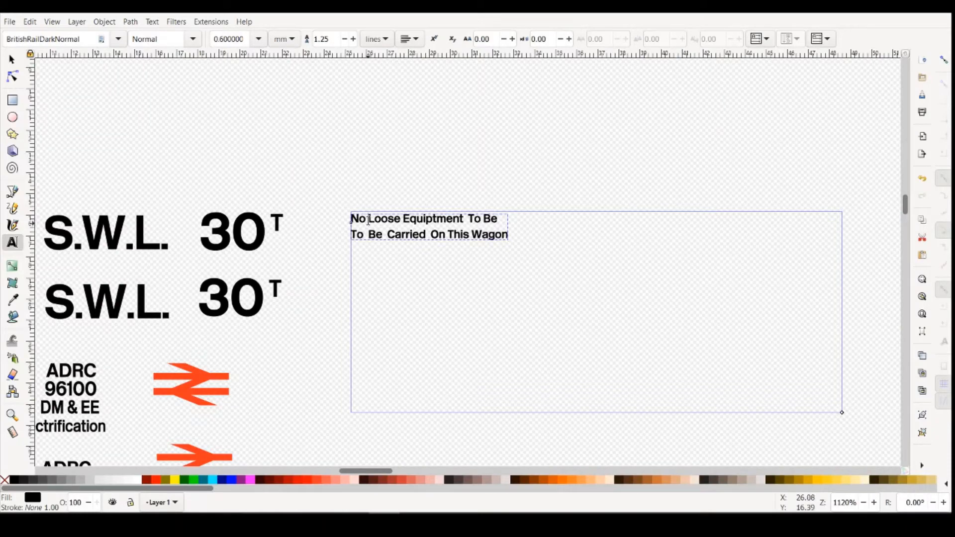
{"action": "left_click", "coordinate": [407, 219]}
{"action": "left_click", "coordinate": [472, 219]}
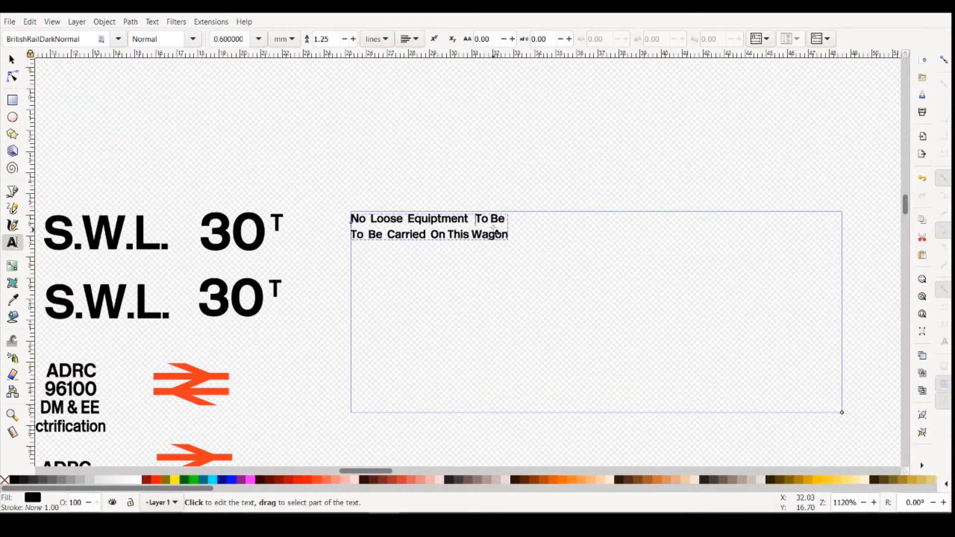
{"action": "left_click", "coordinate": [491, 217]}
- Remove the extra spaces before On, Carried and Be in the notice's second line, and finish editing the text
{"action": "left_click", "coordinate": [431, 234]}
{"action": "key", "text": "BackSpace"}
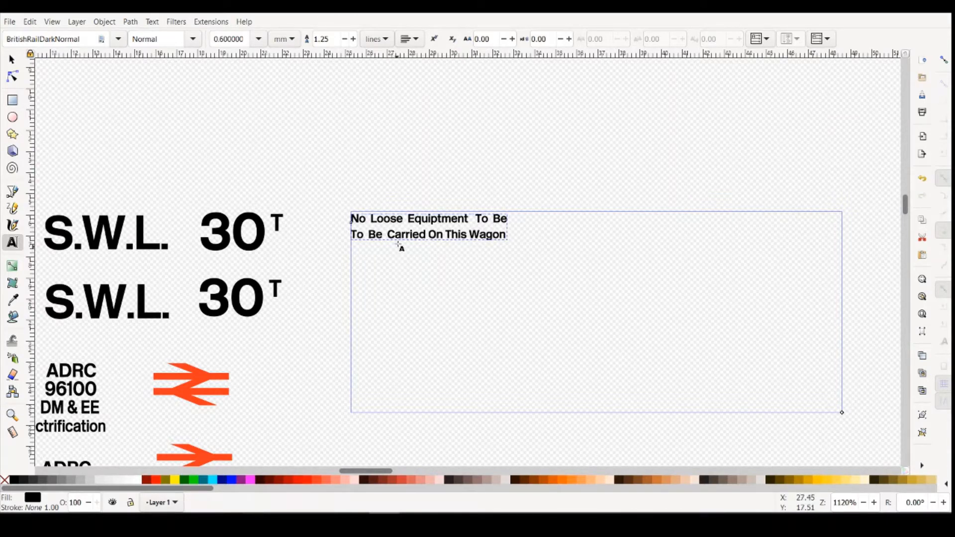
{"action": "left_click", "coordinate": [388, 234]}
{"action": "key", "text": "BackSpace"}
{"action": "left_click", "coordinate": [370, 236]}
{"action": "key", "text": "BackSpace"}
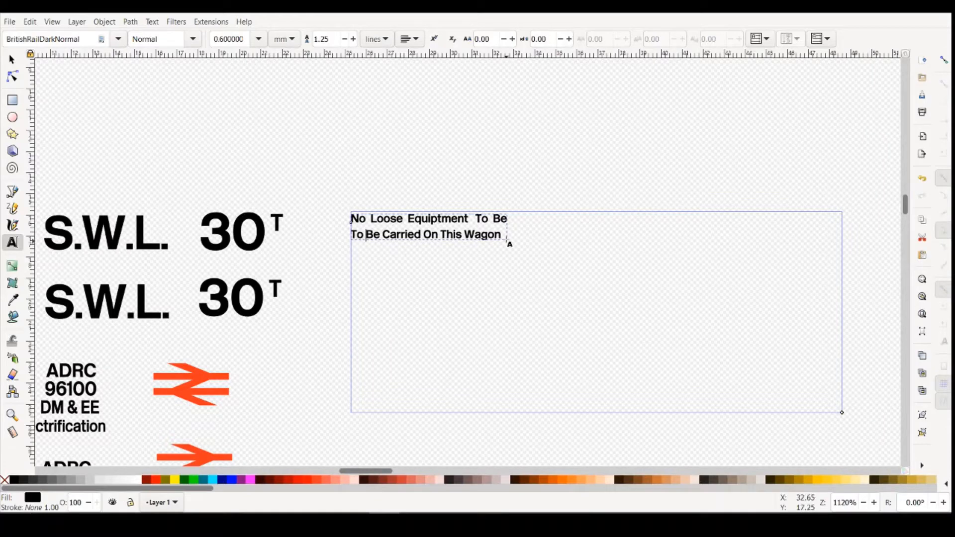
{"action": "left_click", "coordinate": [572, 135]}
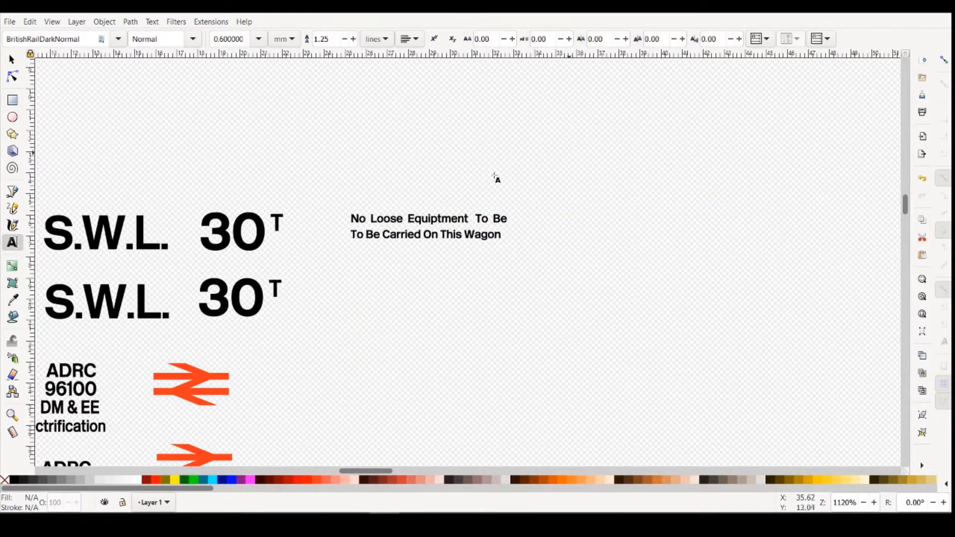
- Select the notice text to read its dimensions, and compare them with the lettering area on the Fusion 360 crane model
{"action": "left_click", "coordinate": [11, 60]}
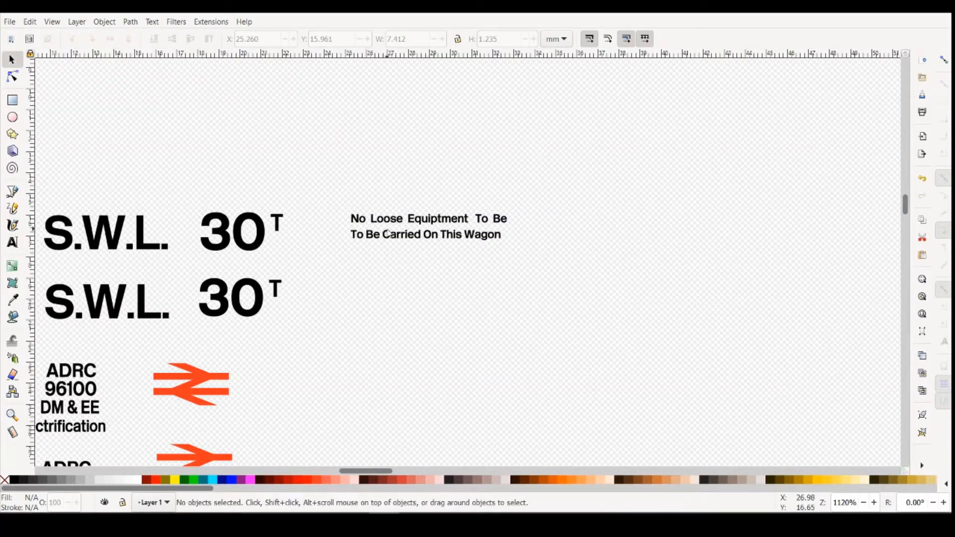
{"action": "left_click", "coordinate": [427, 240]}
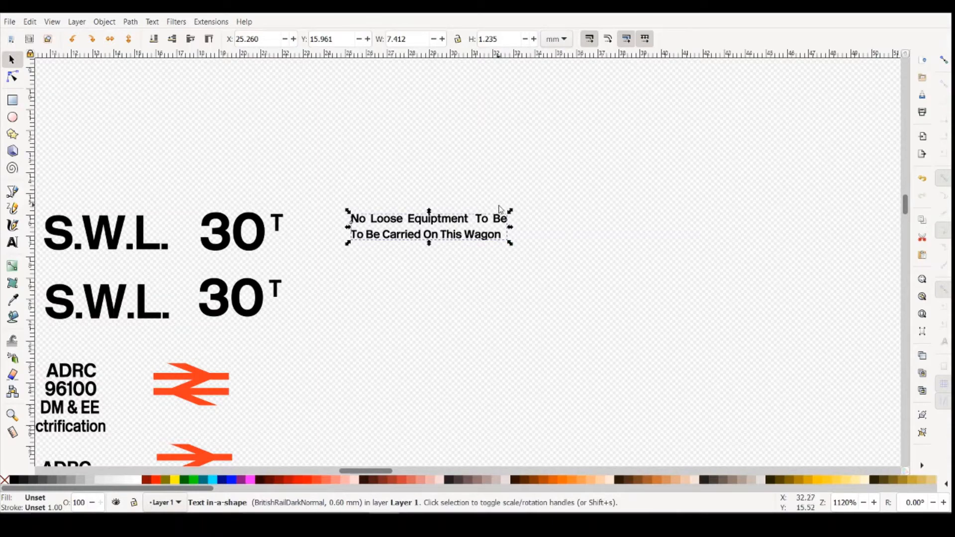
{"action": "left_click", "coordinate": [459, 524]}
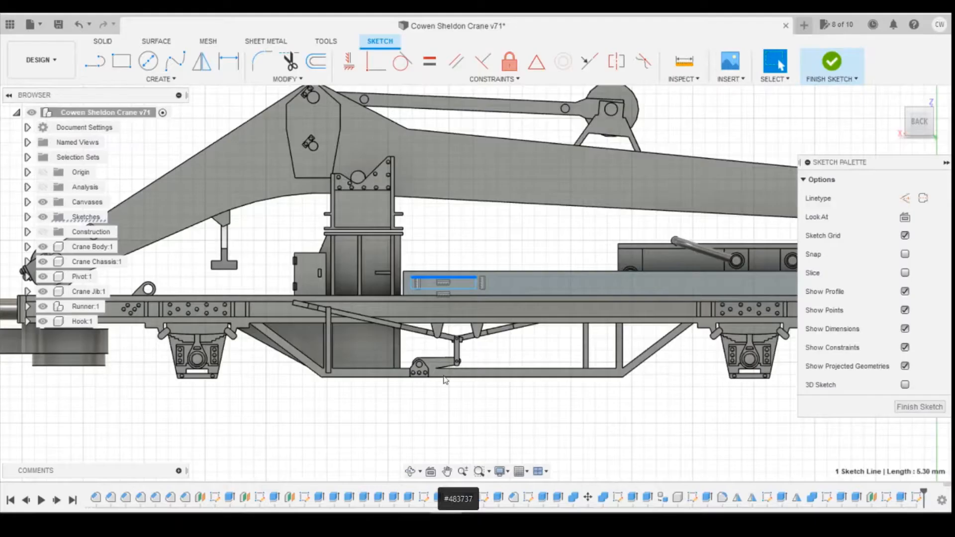
{"action": "left_click", "coordinate": [403, 282]}
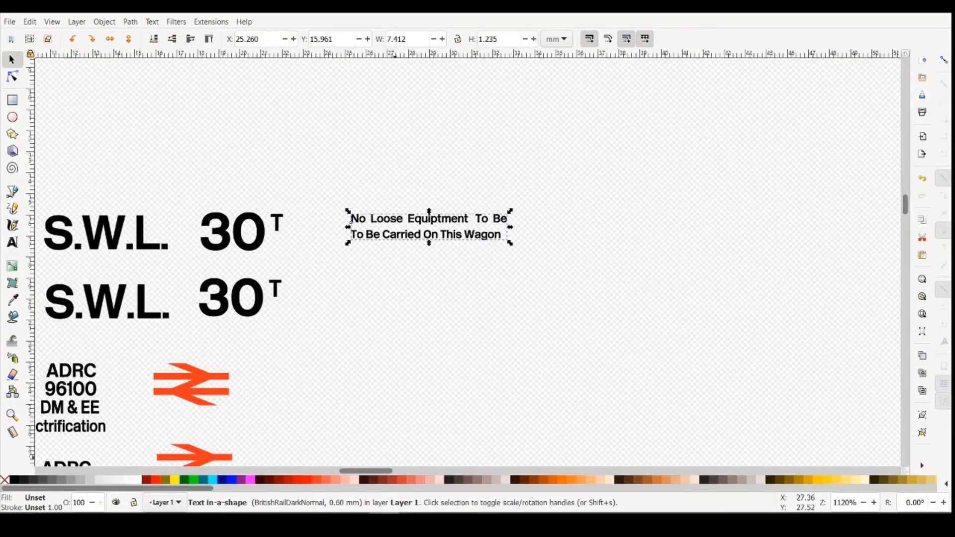
{"action": "mouse_move", "coordinate": [413, 518]}
{"action": "left_click", "coordinate": [486, 473]}
- Duplicate the No Loose Equiptment notice and place the copy directly beneath the original, beside the second S.W.L. 30T line
{"action": "key", "text": "ctrl+d"}
{"action": "left_click_drag", "start_coordinate": [435, 236], "coordinate": [408, 383]}
{"action": "scroll", "coordinate": [438, 270], "scroll_direction": "down", "scroll_amount": 8}
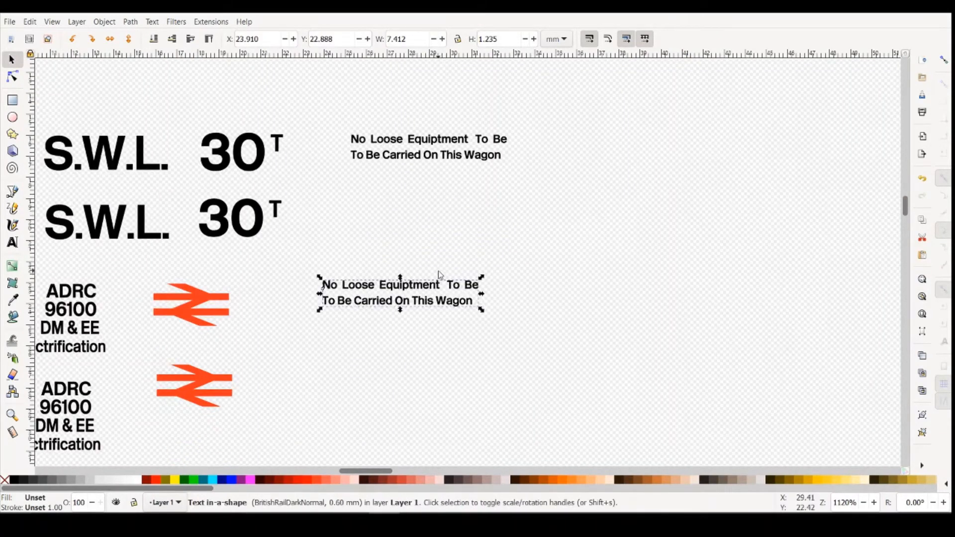
{"action": "scroll", "coordinate": [440, 271], "scroll_direction": "down", "scroll_amount": 3, "text": "ctrl"}
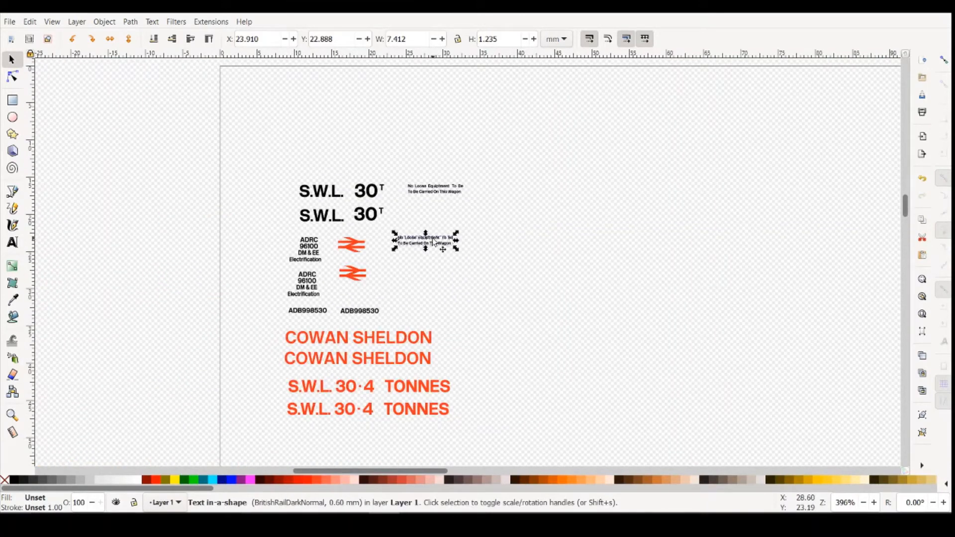
{"action": "left_click_drag", "start_coordinate": [433, 240], "coordinate": [443, 201]}
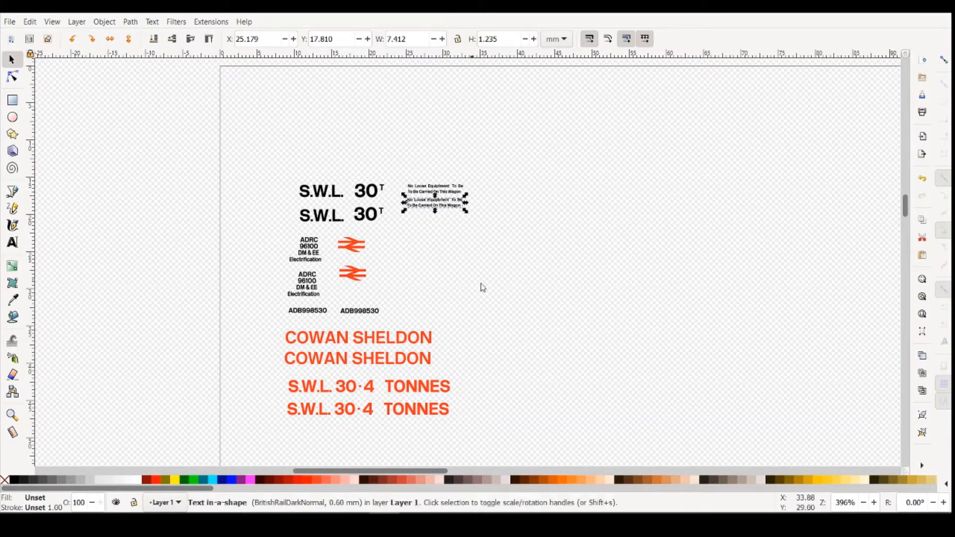
{"action": "left_click", "coordinate": [480, 286]}
- Open the crane reference photo and go to the next photo to look for further lettering
{"action": "left_click", "coordinate": [415, 520]}
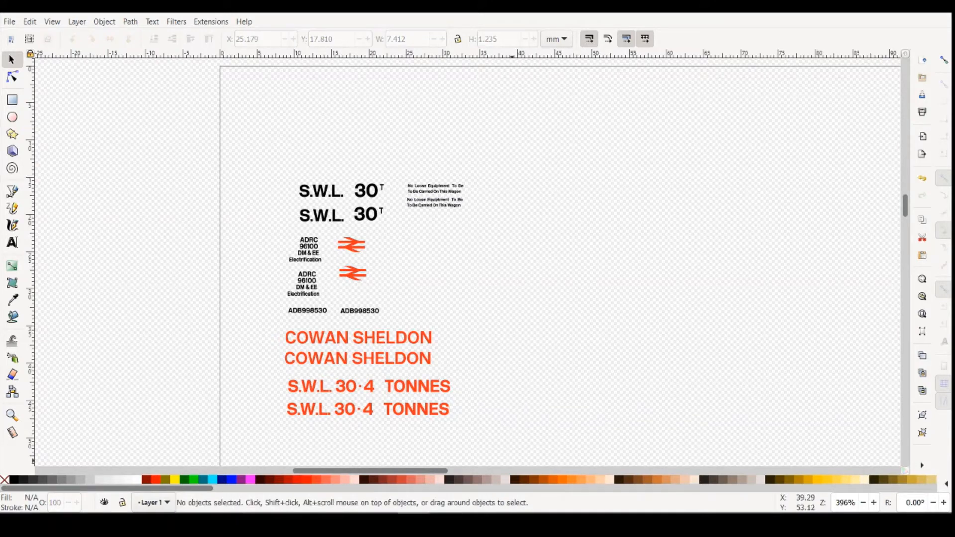
{"action": "left_click", "coordinate": [508, 463]}
{"action": "key", "text": "Right"}
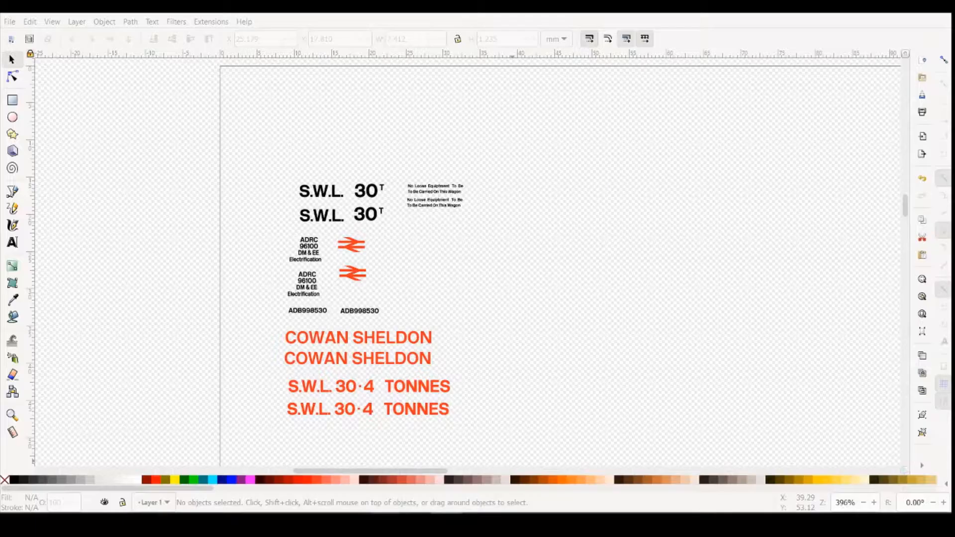
- Check the ADB998530 text's font size, and draw an empty text frame about 23 mm wide below the notices with a 1 mm font size
{"action": "left_click", "coordinate": [328, 311]}
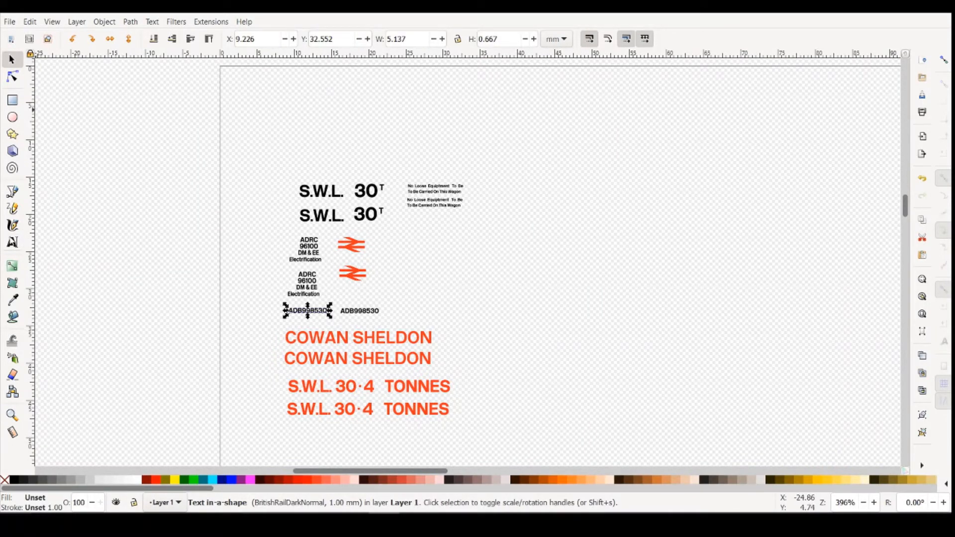
{"action": "left_click", "coordinate": [226, 301]}
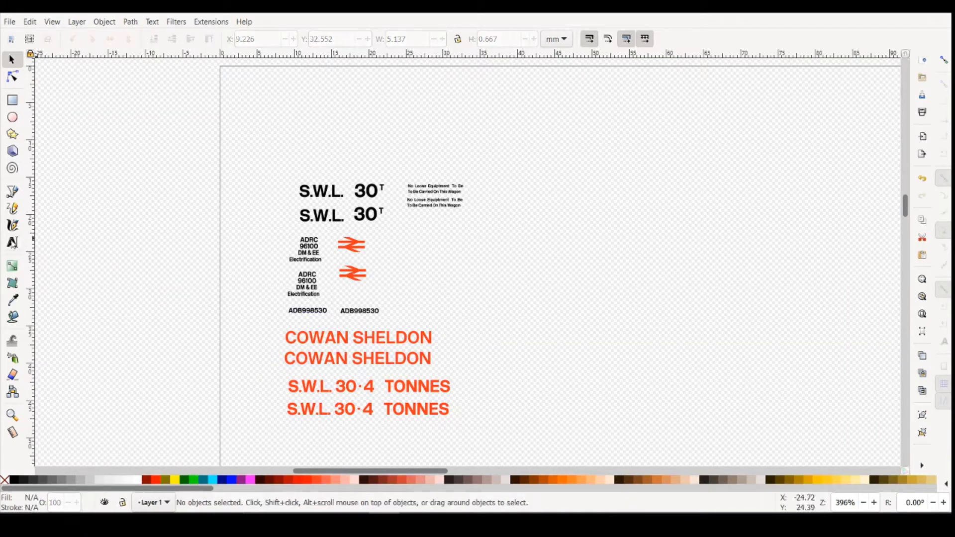
{"action": "left_click", "coordinate": [12, 243]}
{"action": "left_click_drag", "start_coordinate": [403, 241], "coordinate": [578, 279]}
{"action": "left_click", "coordinate": [255, 40]}
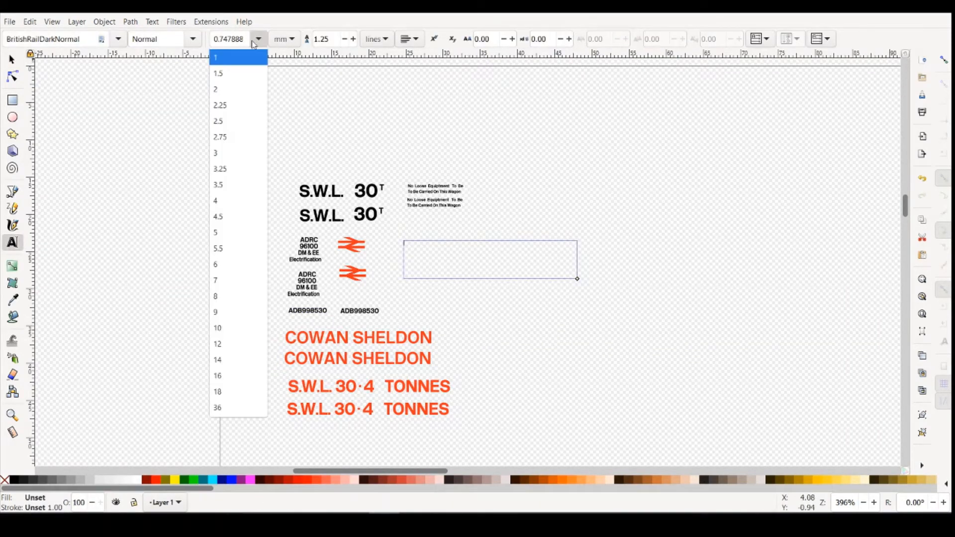
{"action": "left_click", "coordinate": [231, 60]}
{"action": "left_click", "coordinate": [419, 248]}
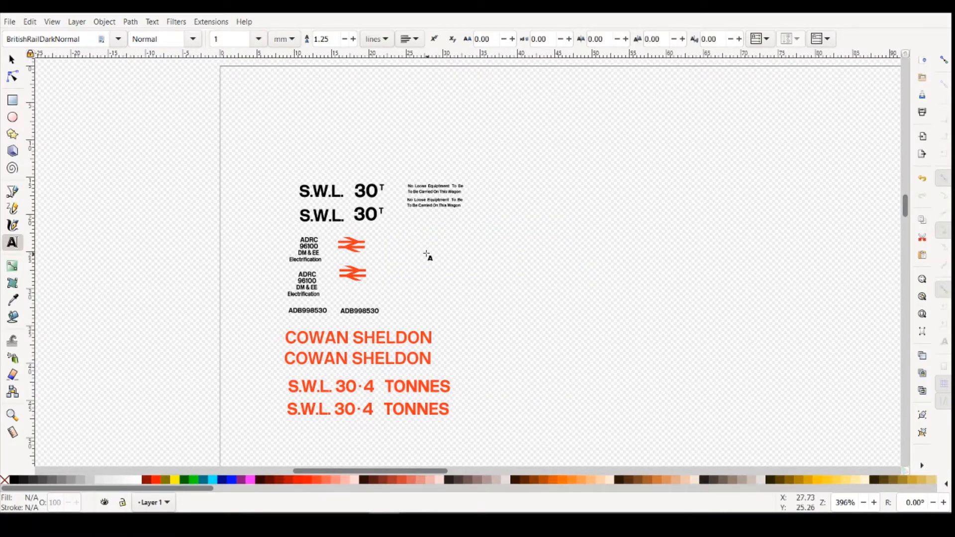
- Draw a text frame about 20 mm wide below the notices, set its font size to 1 mm, and enter Match Wagon
{"action": "left_click_drag", "start_coordinate": [410, 230], "coordinate": [560, 289]}
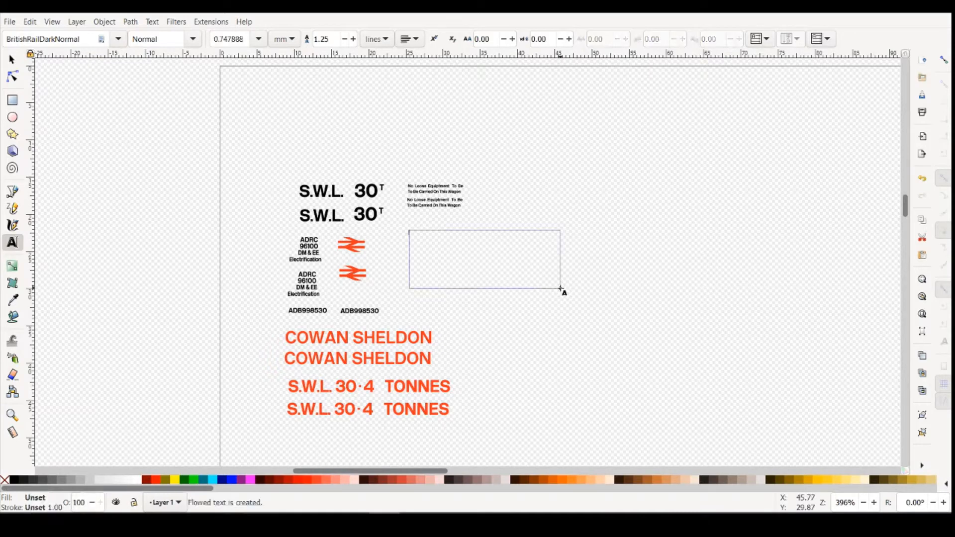
{"action": "left_click", "coordinate": [258, 39]}
{"action": "left_click", "coordinate": [227, 58]}
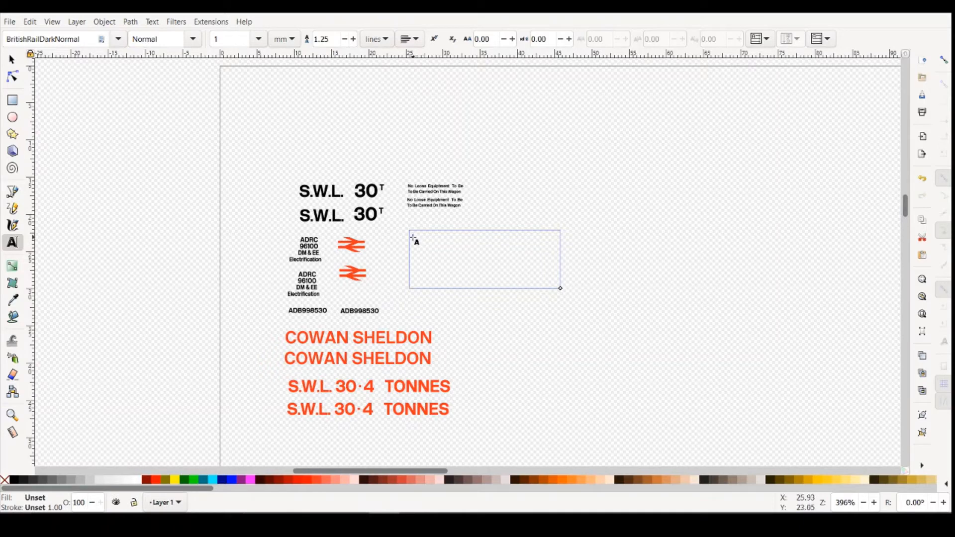
{"action": "left_click", "coordinate": [421, 239]}
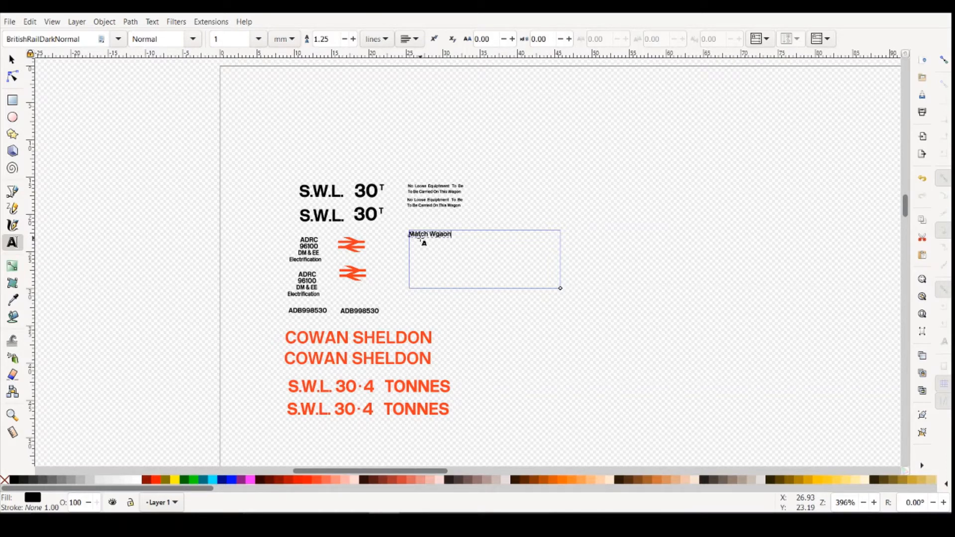
{"action": "key", "text": "BackSpace"}
{"action": "key", "text": "BackSpace"}
{"action": "key", "text": "BackSpace"}
- Check the reference photo, add ZSV after a wide gap following Match Wagon, and fit the text frame closely around the line
{"action": "mouse_move", "coordinate": [446, 478]}
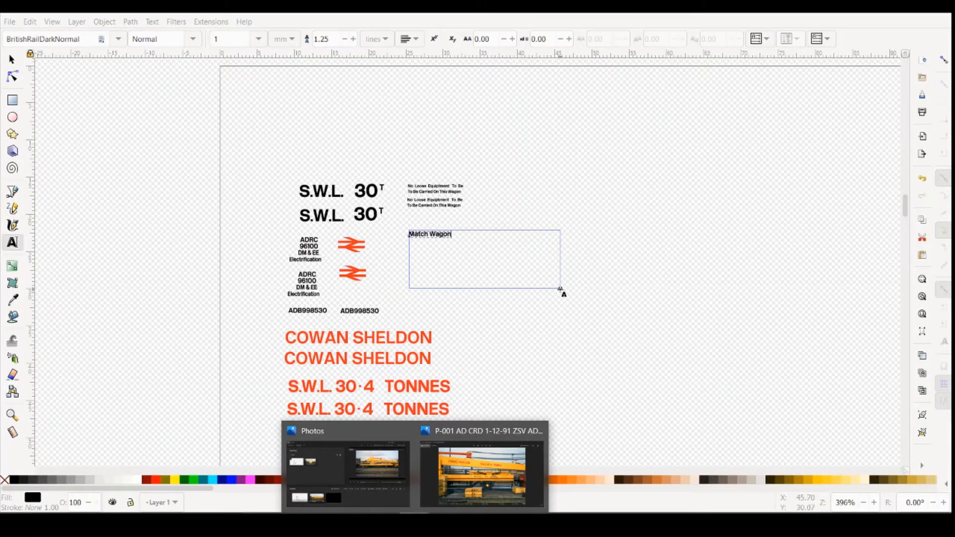
{"action": "left_click_drag", "start_coordinate": [561, 289], "coordinate": [571, 241]}
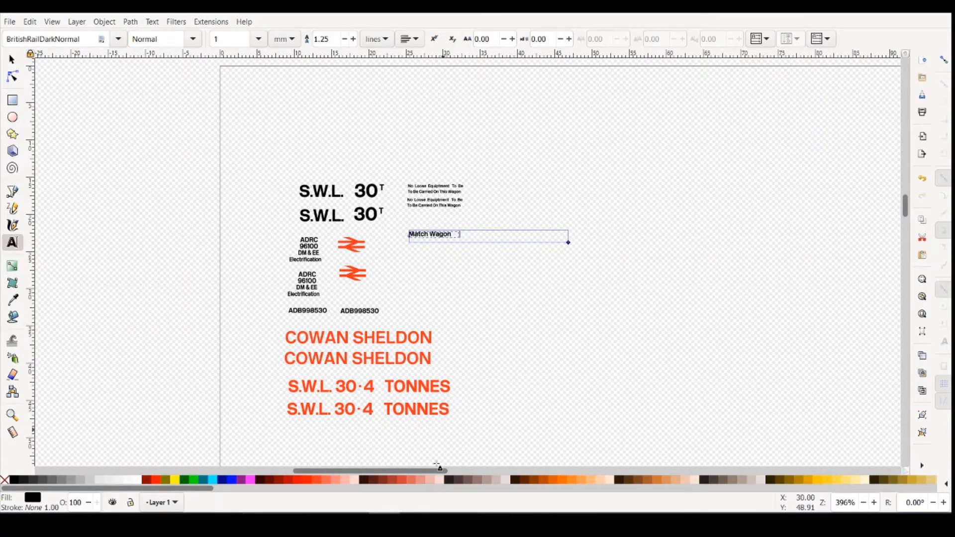
{"action": "left_click", "coordinate": [470, 473]}
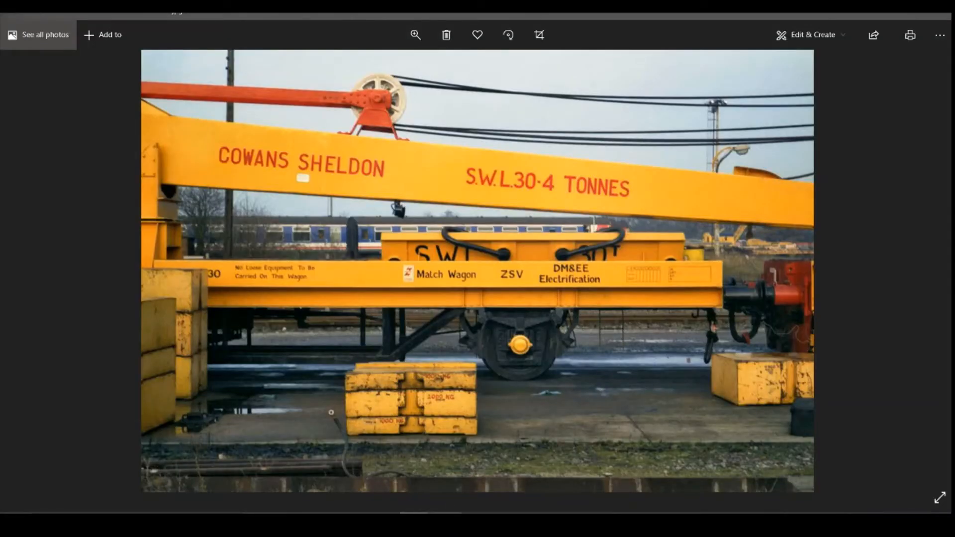
{"action": "left_click", "coordinate": [463, 520]}
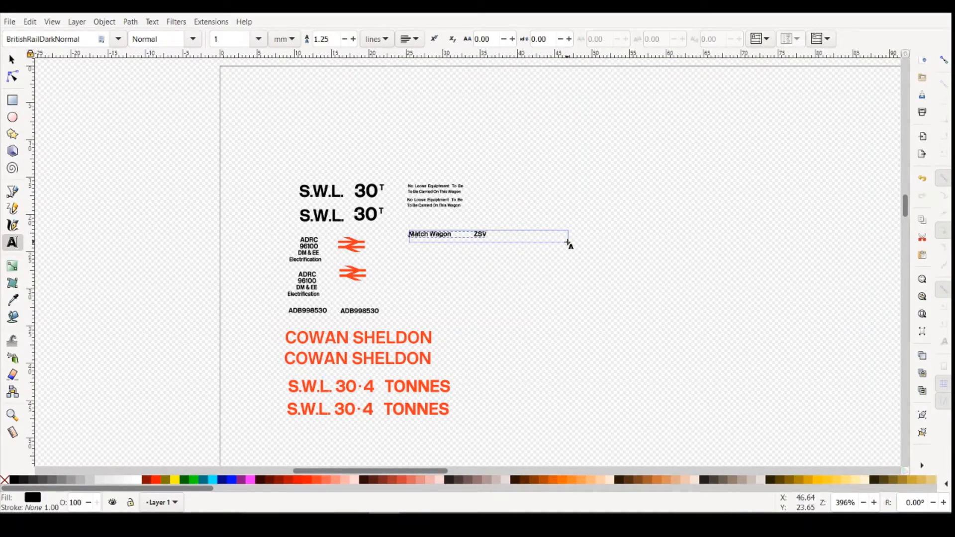
{"action": "left_click_drag", "start_coordinate": [567, 242], "coordinate": [491, 242]}
{"action": "left_click", "coordinate": [502, 274]}
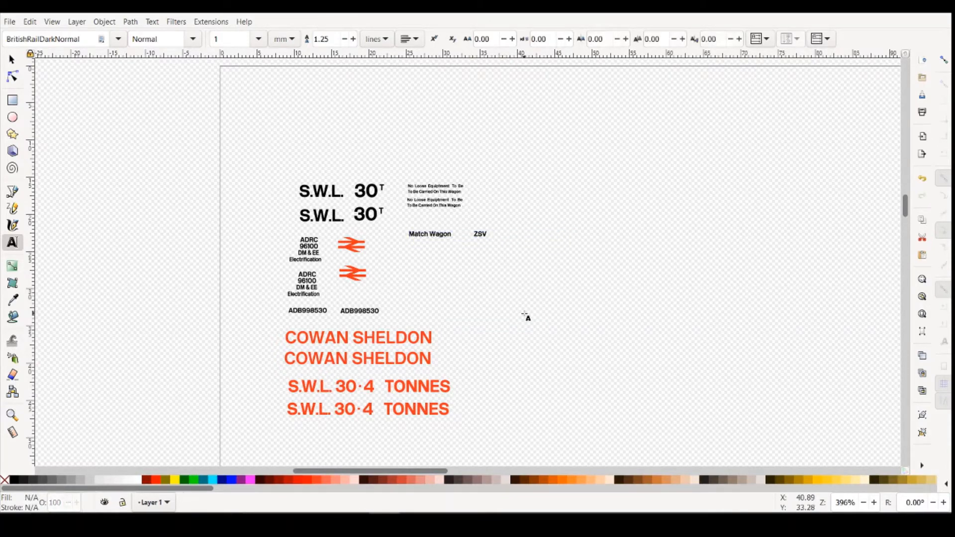
- Draw a text frame about 12 mm wide beside ZSV, set its font size to 1 mm, and enter DM&EE
{"action": "left_click", "coordinate": [13, 243]}
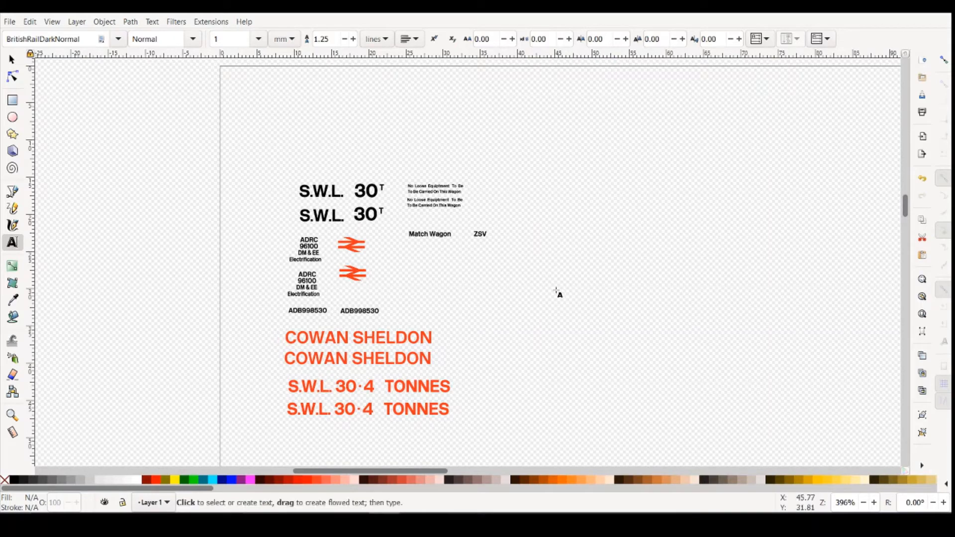
{"action": "left_click_drag", "start_coordinate": [498, 221], "coordinate": [585, 248]}
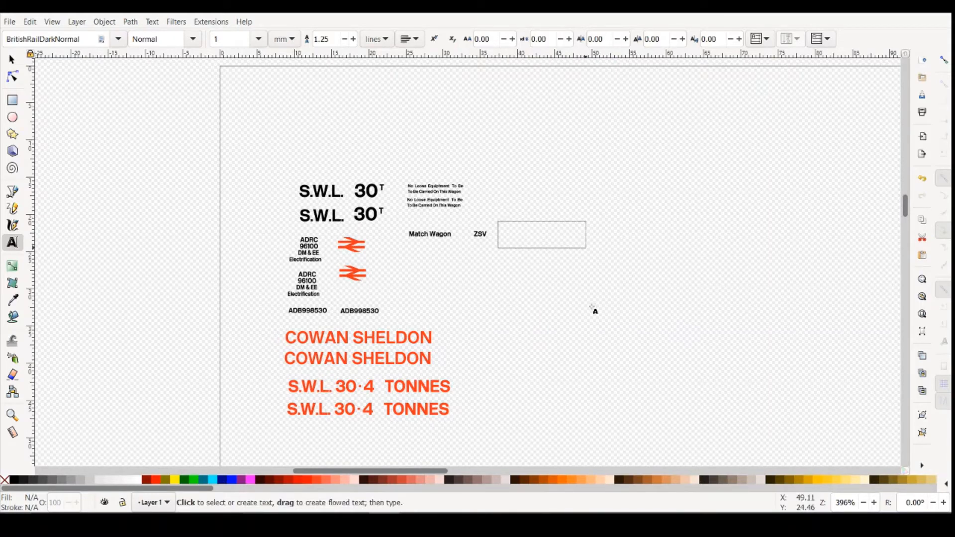
{"action": "left_click", "coordinate": [257, 42]}
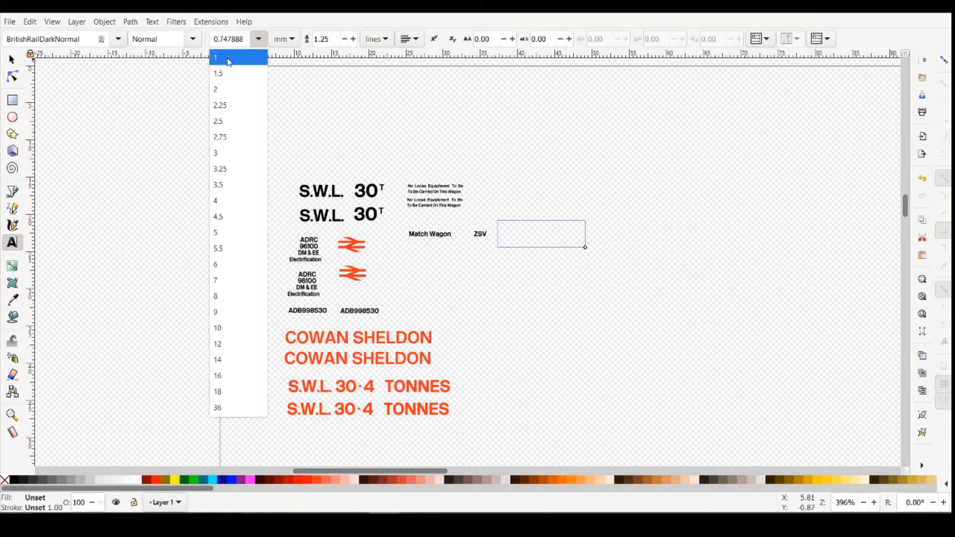
{"action": "left_click", "coordinate": [229, 64]}
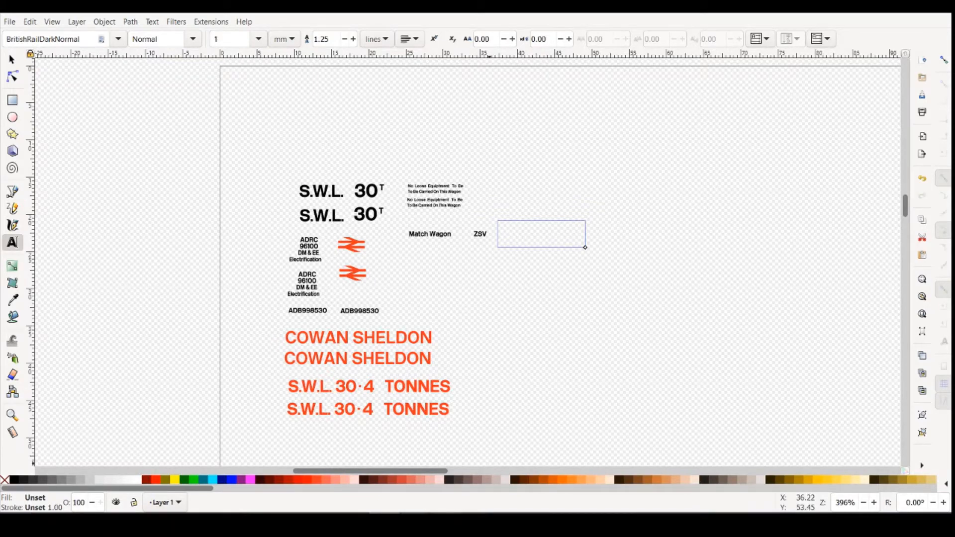
{"action": "left_click", "coordinate": [454, 502]}
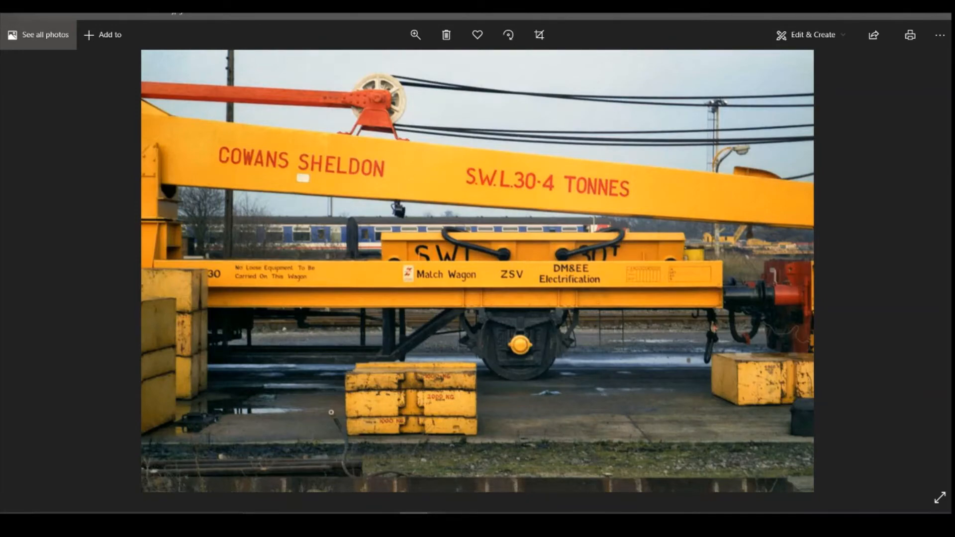
{"action": "key", "text": "alt+Tab"}
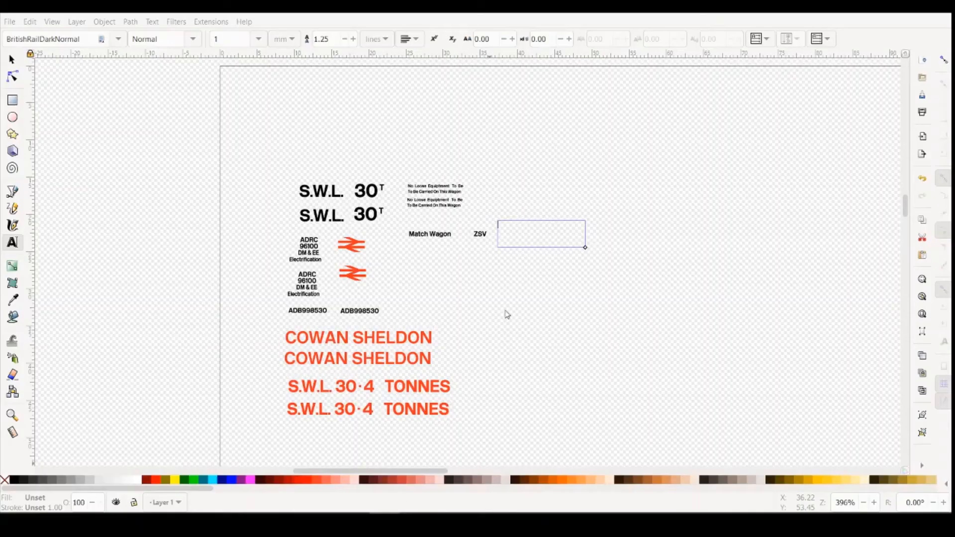
{"action": "left_click", "coordinate": [552, 243]}
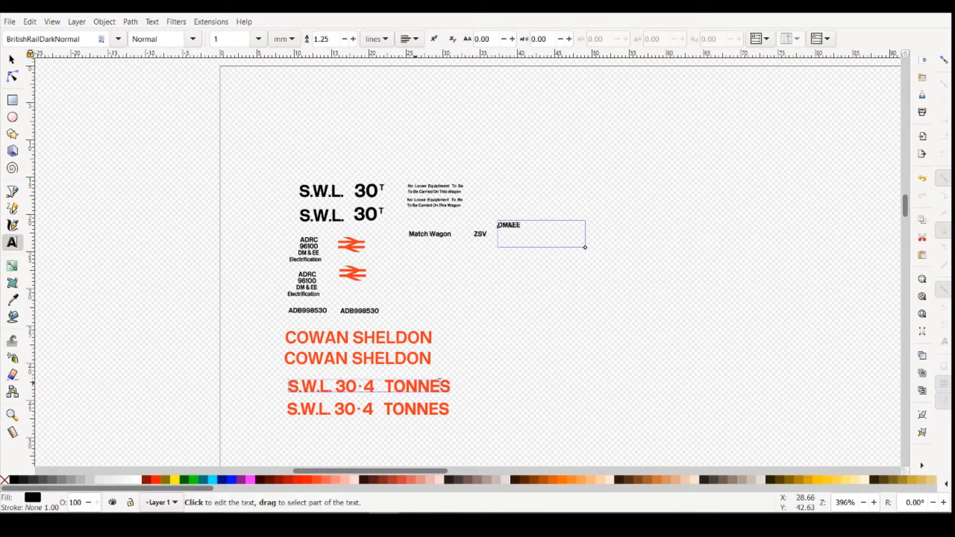
- Check the DM&EE lettering in the reference photo, and shrink its text frame to fit the text
{"action": "mouse_move", "coordinate": [440, 493]}
{"action": "left_click", "coordinate": [490, 481]}
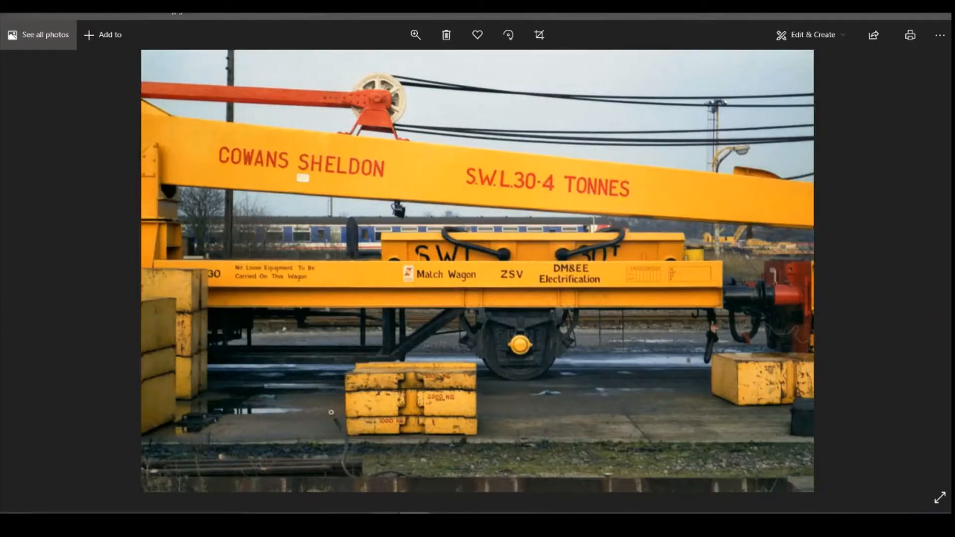
{"action": "left_click", "coordinate": [383, 521]}
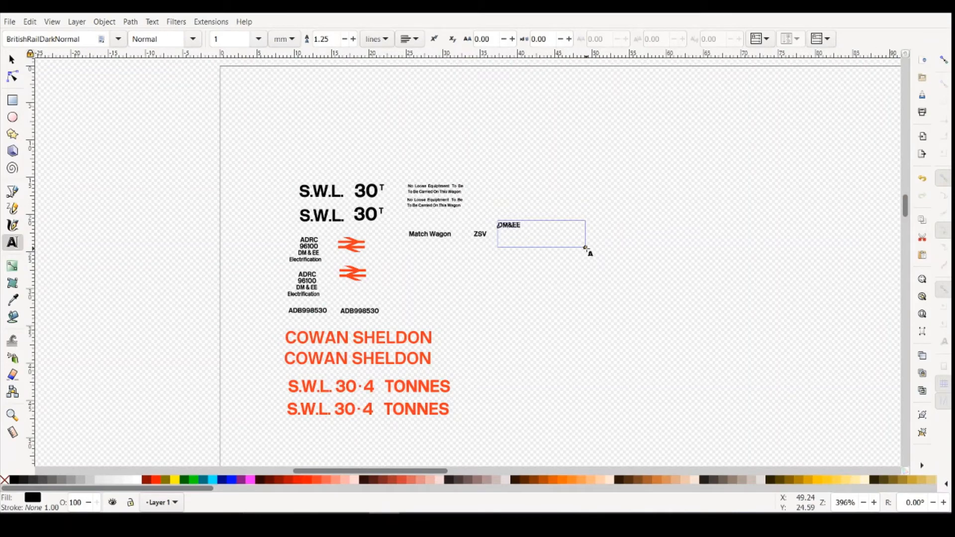
{"action": "left_click_drag", "start_coordinate": [586, 248], "coordinate": [526, 230]}
{"action": "left_click", "coordinate": [580, 284]}
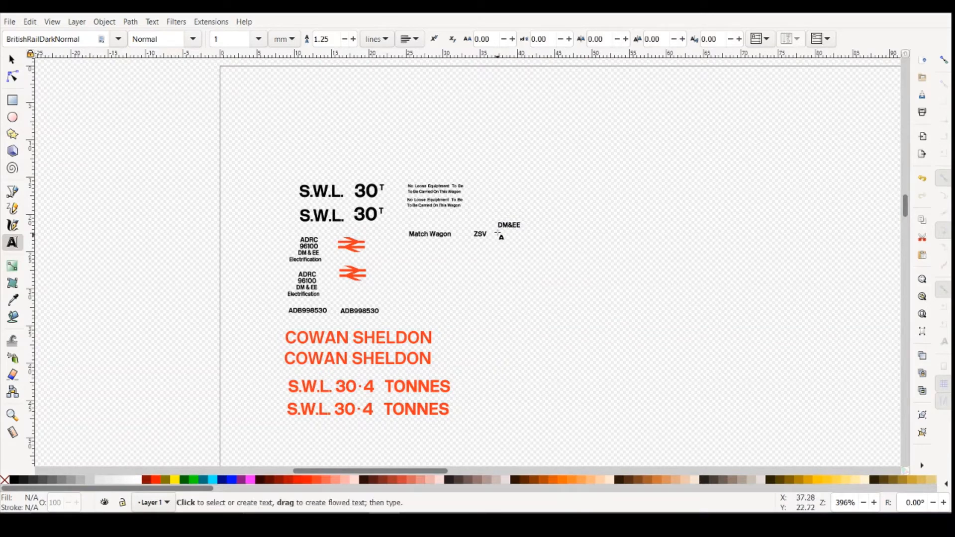
- Draw a text frame about 14 mm wide beneath DM&EE, set its font size to 1 mm, and enter Electrification
{"action": "left_click_drag", "start_coordinate": [496, 234], "coordinate": [603, 252]}
{"action": "left_click", "coordinate": [258, 39]}
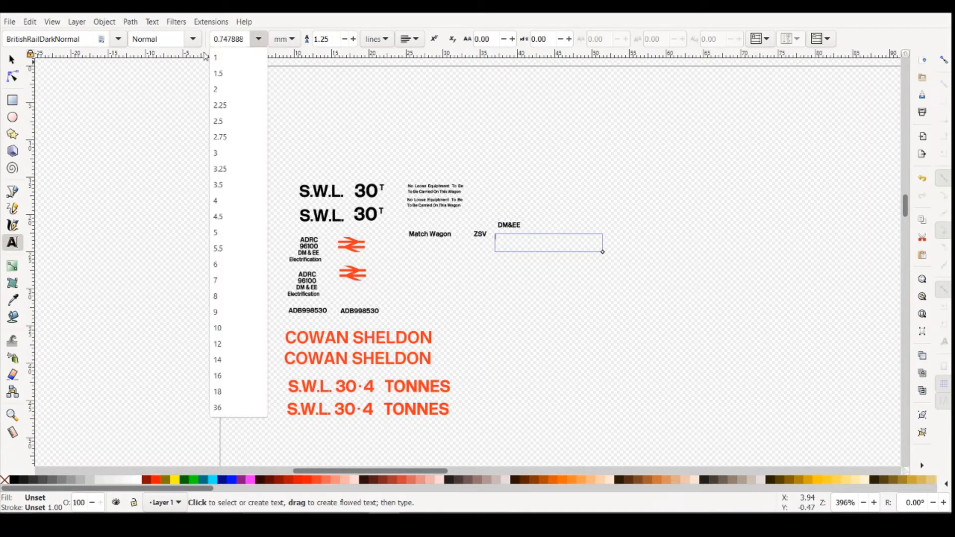
{"action": "left_click", "coordinate": [216, 58]}
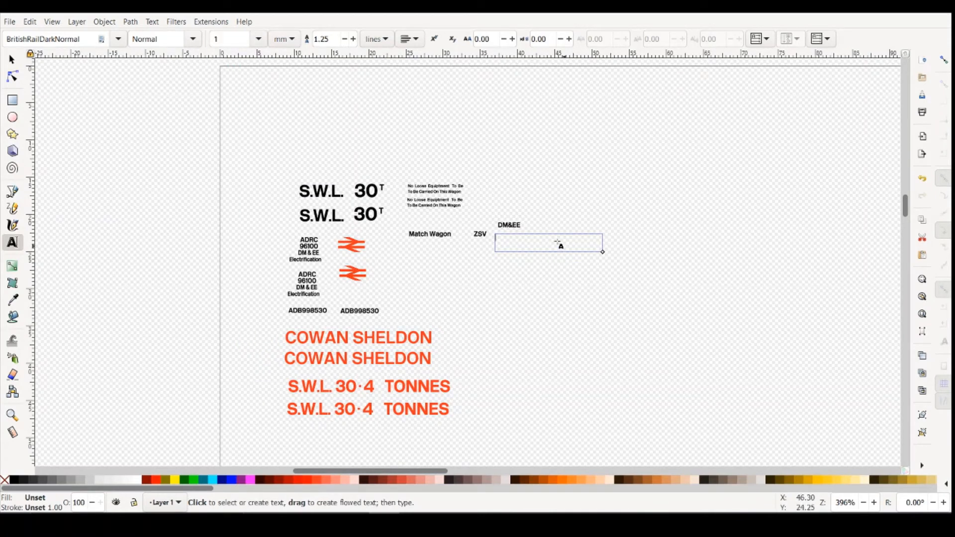
{"action": "type", "text": "Elect"}
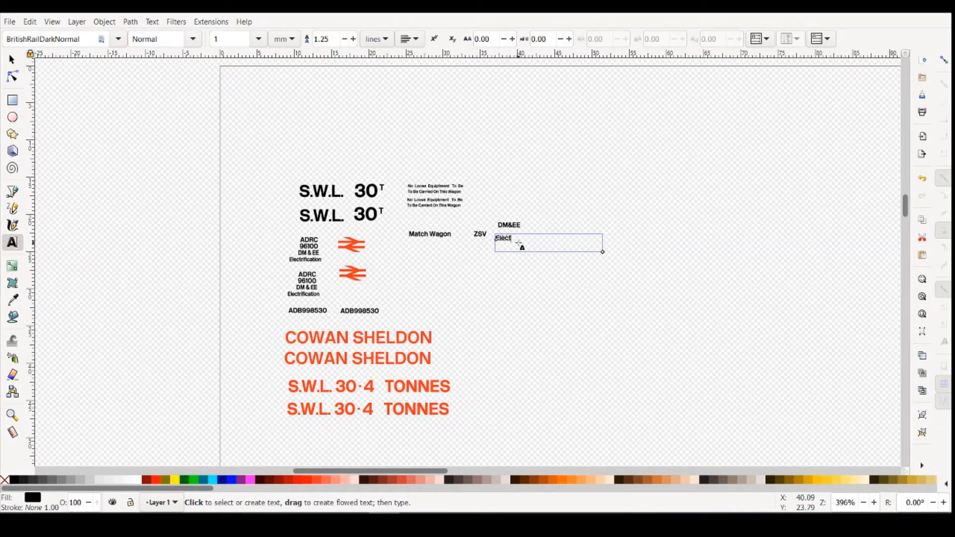
{"action": "type", "text": "rification"}
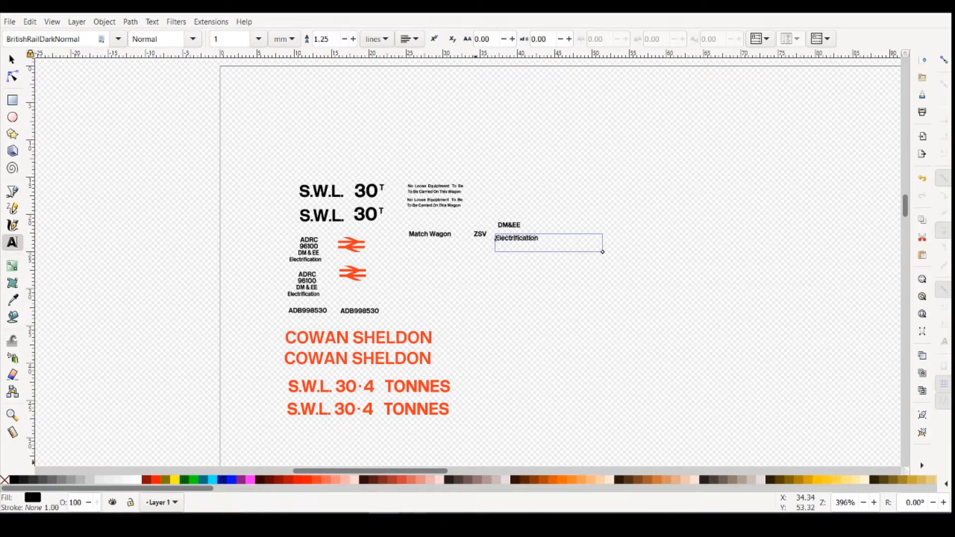
- Check the two-line DM&EE Electrification layout in the reference photo, and shift Electrification slightly to the right and down
{"action": "mouse_move", "coordinate": [417, 525]}
{"action": "left_click", "coordinate": [473, 466]}
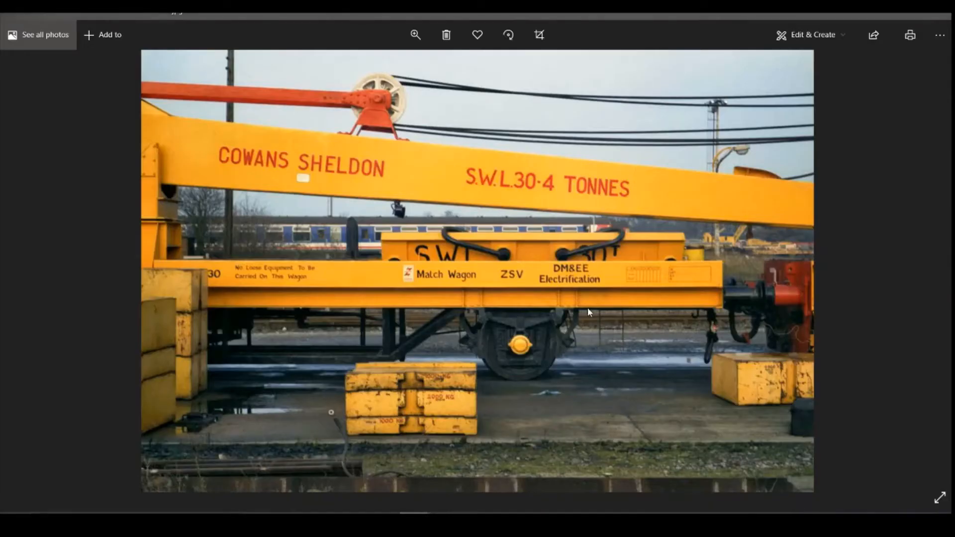
{"action": "key", "text": "alt+Tab"}
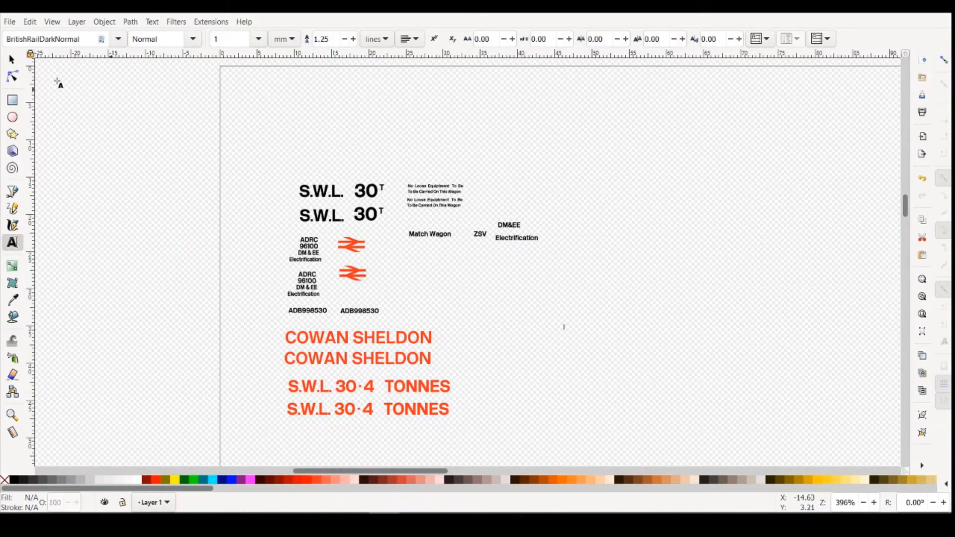
{"action": "left_click", "coordinate": [12, 59]}
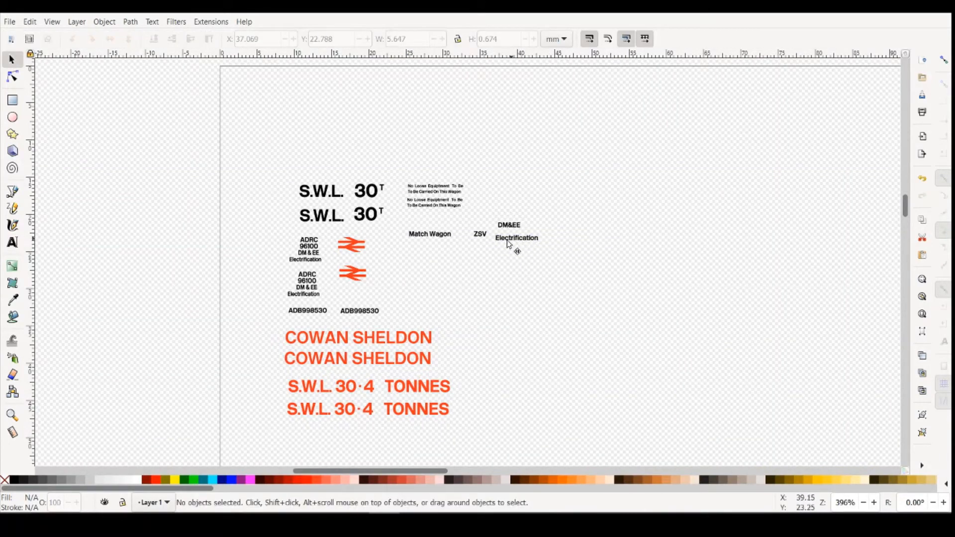
{"action": "left_click_drag", "start_coordinate": [514, 243], "coordinate": [522, 247]}
- Place the reference photo in a smaller window beside the lettering for comparison, and move Electrification up closer beneath DM&EE
{"action": "mouse_move", "coordinate": [419, 523]}
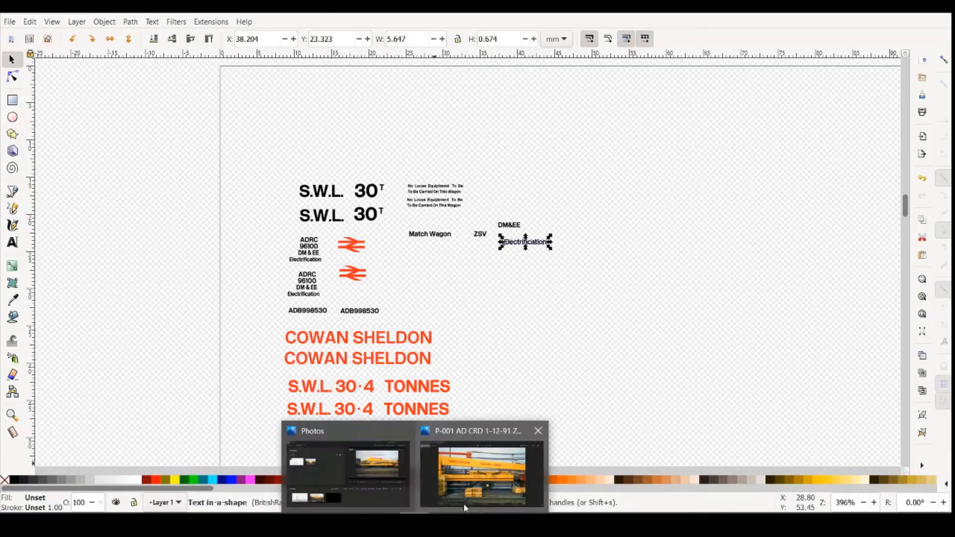
{"action": "left_click", "coordinate": [479, 480]}
{"action": "left_click", "coordinate": [921, 20]}
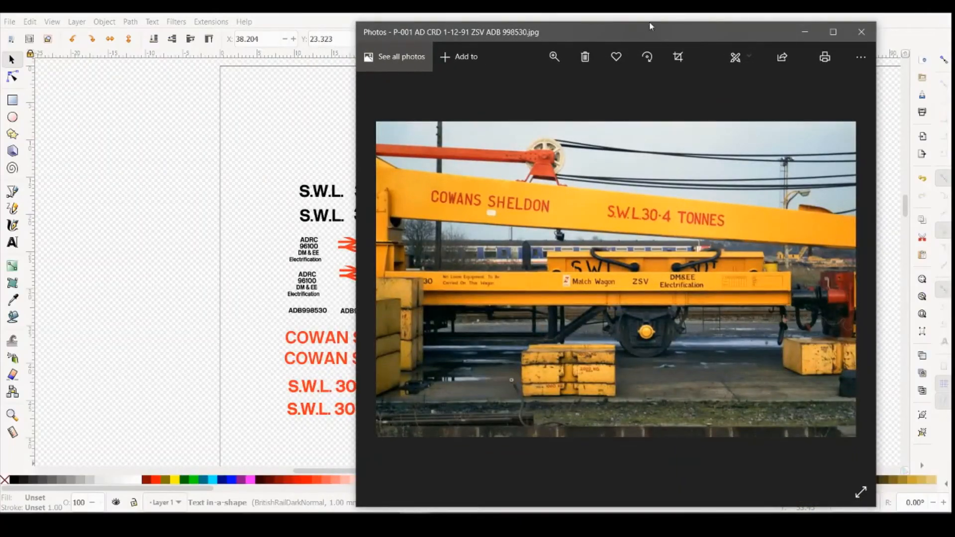
{"action": "left_click_drag", "start_coordinate": [655, 32], "coordinate": [879, 16]}
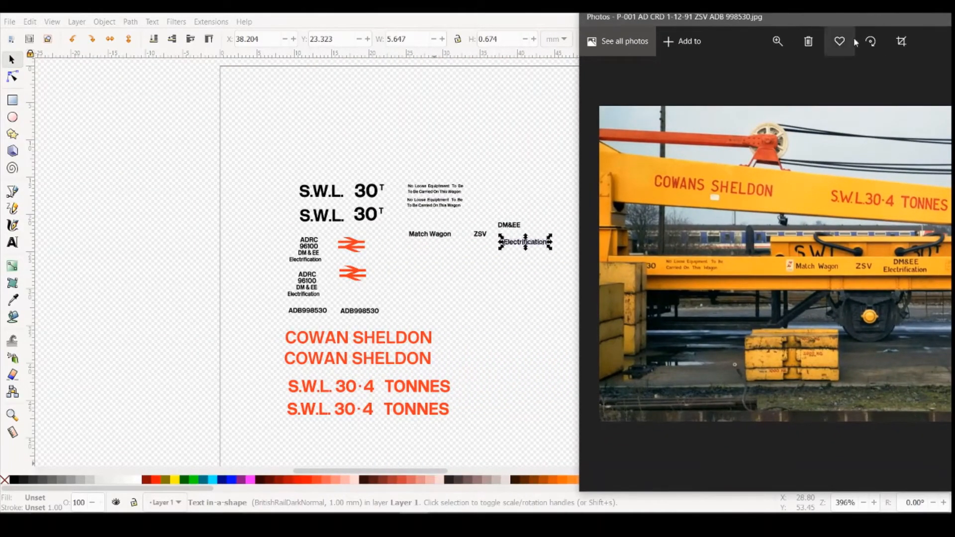
{"action": "left_click", "coordinate": [521, 246]}
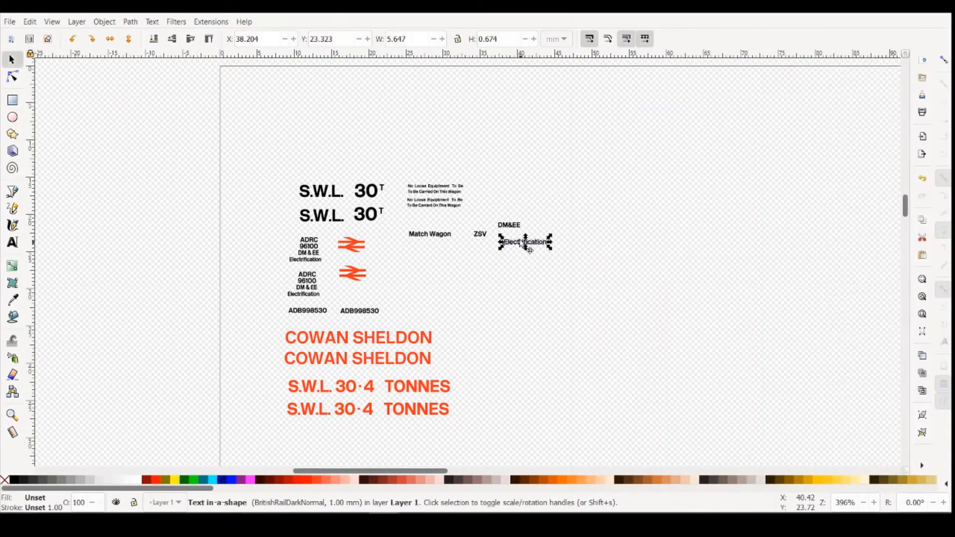
{"action": "left_click_drag", "start_coordinate": [521, 246], "coordinate": [513, 239]}
- Centre DM&EE above Electrification with a narrow gap between the two lines, matching the layout in the reference photo
{"action": "scroll", "coordinate": [532, 286], "scroll_direction": "up", "scroll_amount": 3}
{"action": "scroll", "coordinate": [533, 286], "scroll_direction": "up", "scroll_amount": 1}
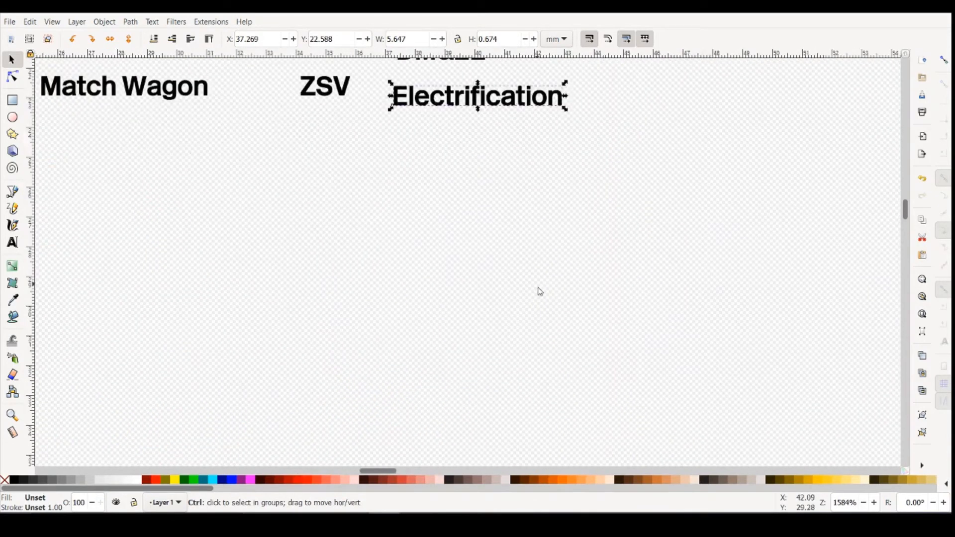
{"action": "scroll", "coordinate": [539, 291], "scroll_direction": "down", "scroll_amount": 2}
{"action": "mouse_move", "coordinate": [496, 199]}
{"action": "left_mouse_down"}
{"action": "mouse_move", "coordinate": [498, 179]}
{"action": "mouse_move", "coordinate": [507, 189]}
{"action": "left_mouse_up"}
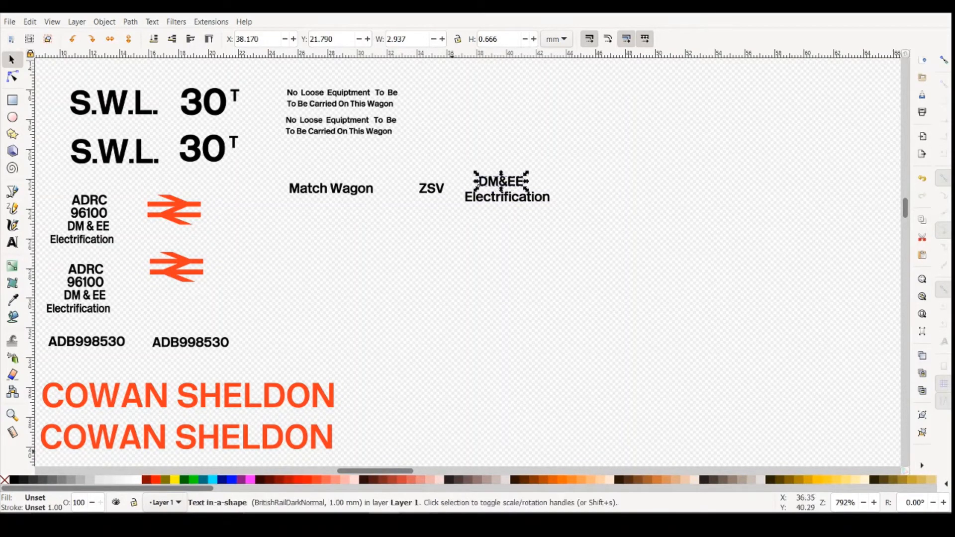
{"action": "left_click", "coordinate": [485, 465]}
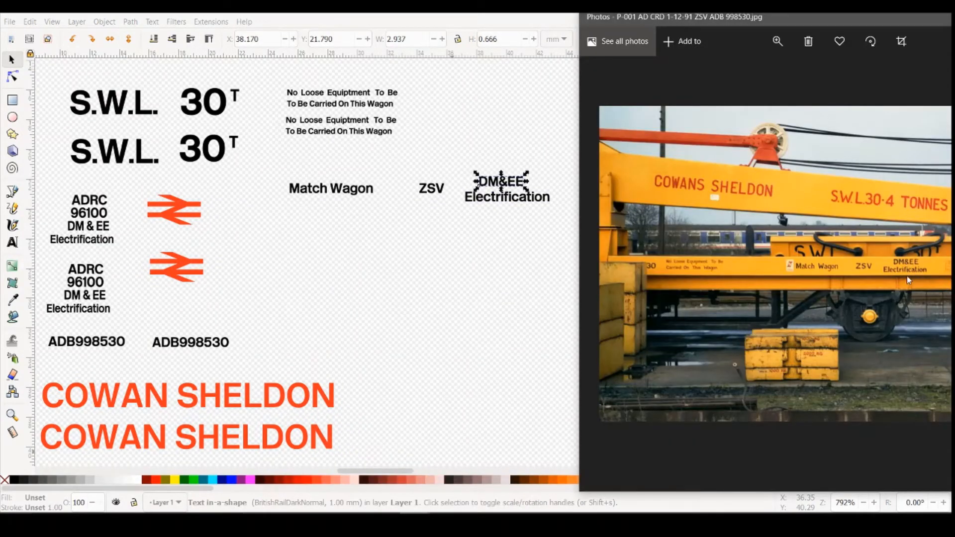
{"action": "left_click", "coordinate": [496, 184]}
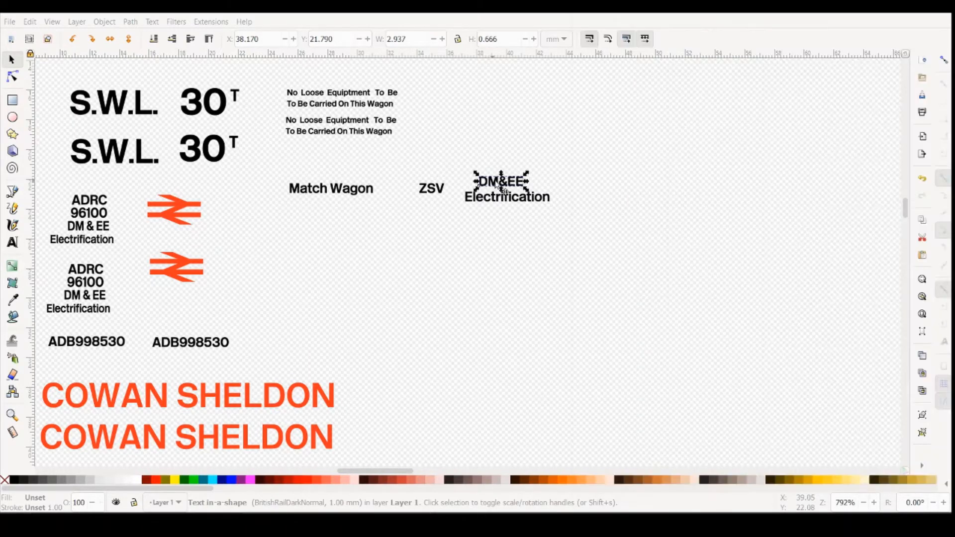
{"action": "left_click_drag", "start_coordinate": [497, 185], "coordinate": [503, 189]}
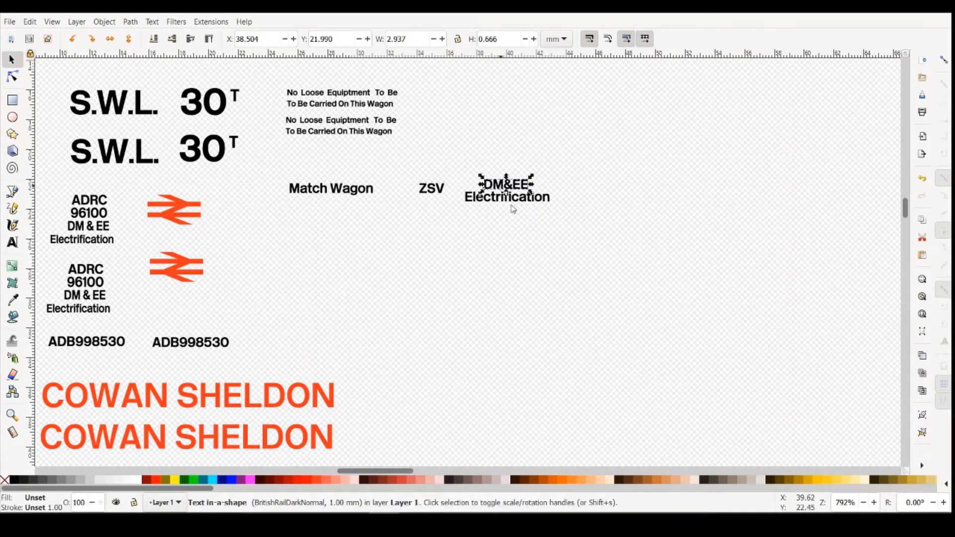
{"action": "left_click", "coordinate": [520, 297]}
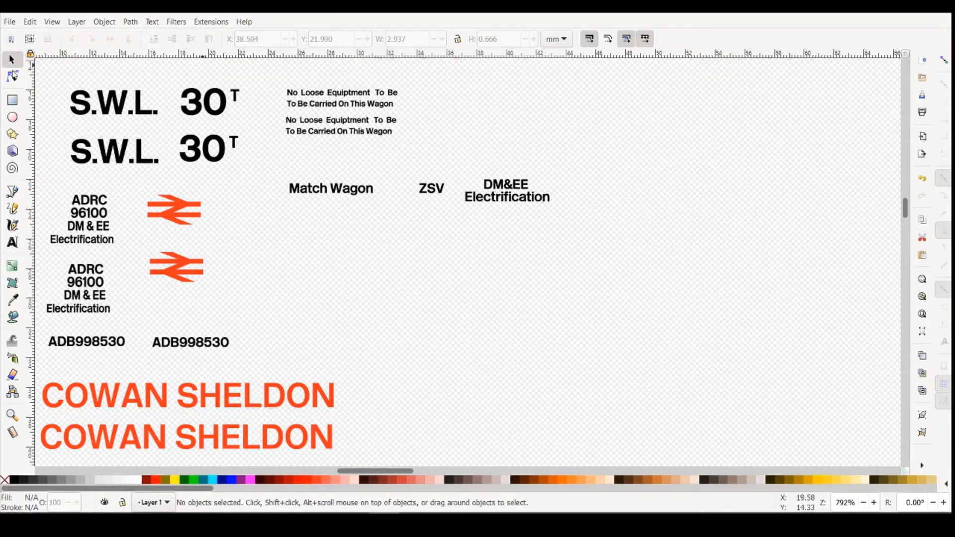
- Group Match Wagon, ZSV and the DM&EE Electrification lettering, and move the group level with the upper No Loose Equiptment text, to its right
{"action": "left_click_drag", "start_coordinate": [277, 154], "coordinate": [585, 243]}
{"action": "left_click", "coordinate": [80, 22]}
{"action": "mouse_move", "coordinate": [115, 22]}
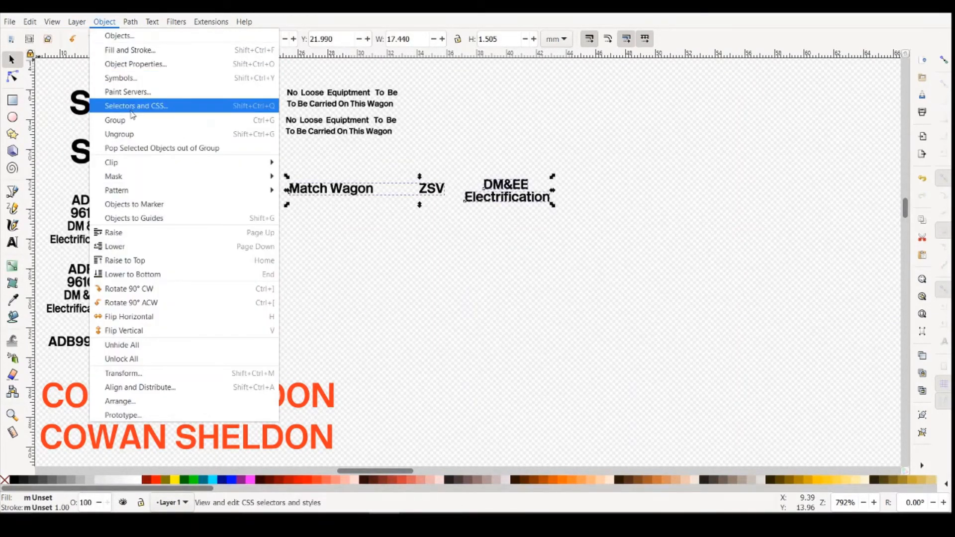
{"action": "left_click", "coordinate": [115, 121]}
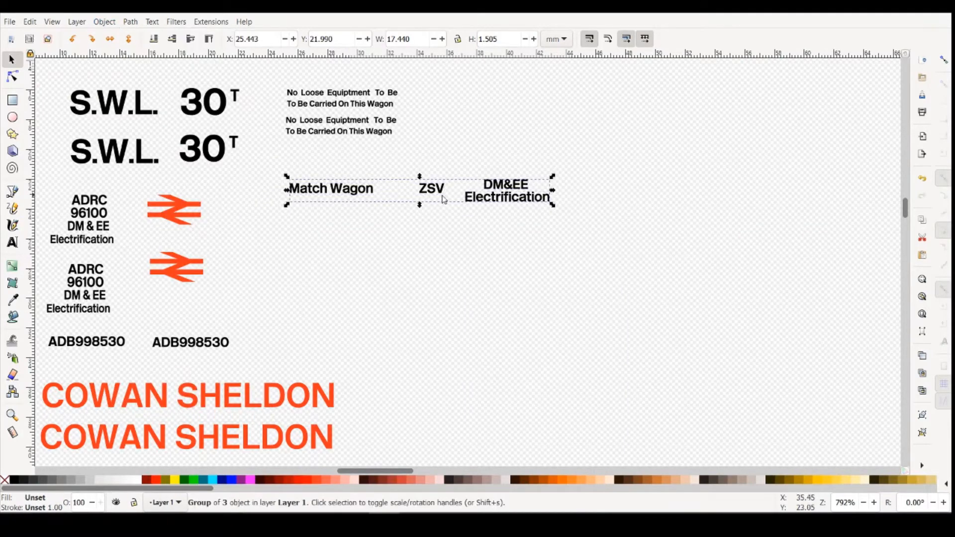
{"action": "left_click", "coordinate": [413, 189]}
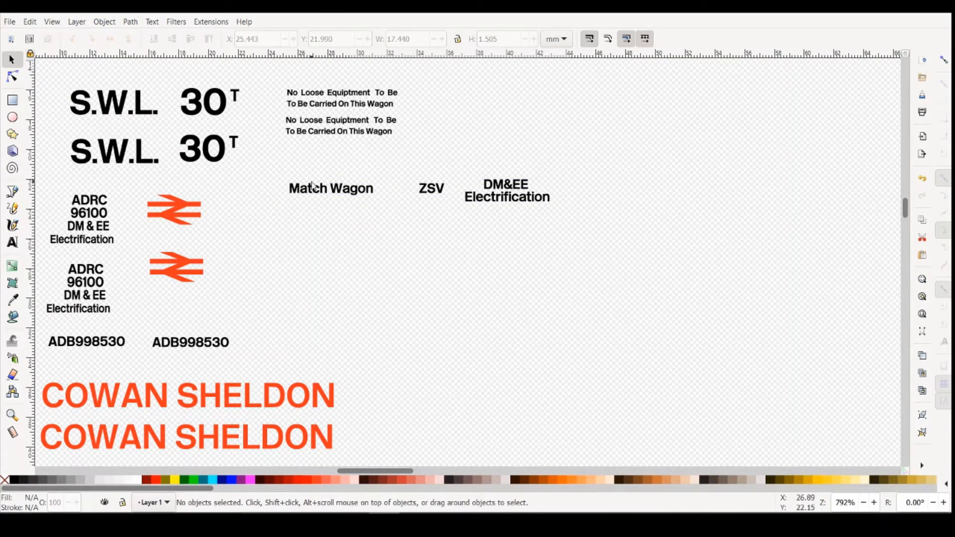
{"action": "left_click", "coordinate": [345, 195]}
{"action": "left_click_drag", "start_coordinate": [346, 195], "coordinate": [516, 105]}
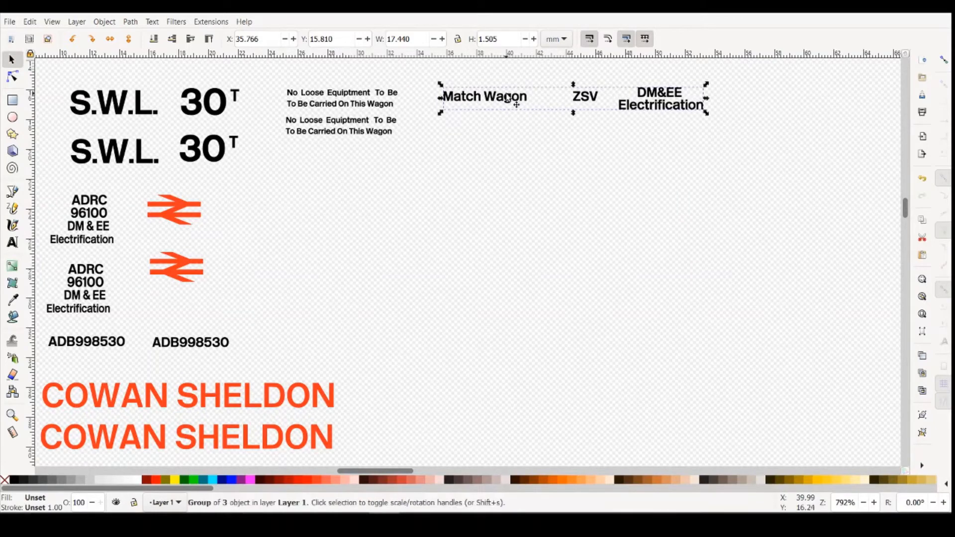
- Duplicate the Match Wagon, ZSV and DM&EE Electrification group, and align the copy directly beneath the original
{"action": "key", "text": "ctrl+c"}
{"action": "key", "text": "ctrl+v"}
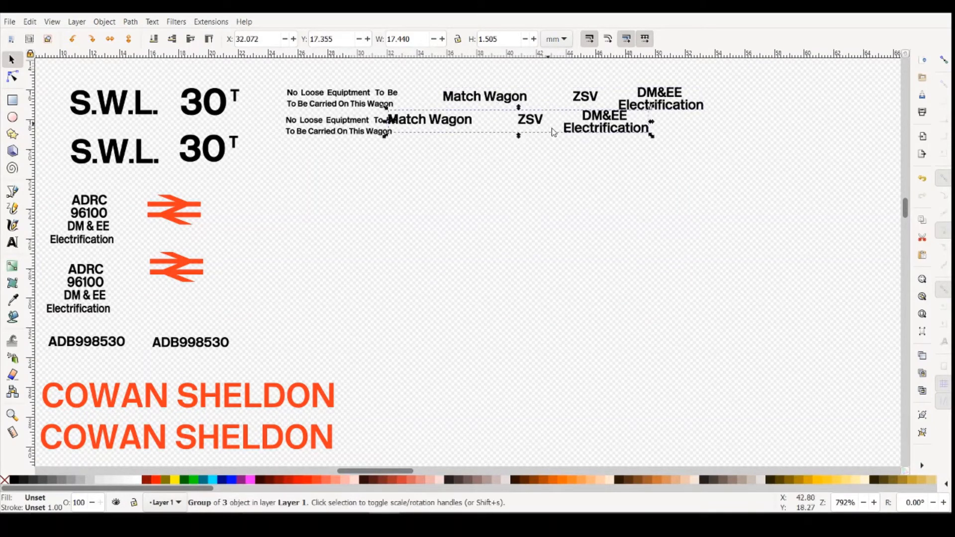
{"action": "left_click", "coordinate": [624, 145]}
{"action": "left_click_drag", "start_coordinate": [532, 126], "coordinate": [588, 144]}
{"action": "left_click", "coordinate": [525, 242]}
{"action": "left_click", "coordinate": [597, 228]}
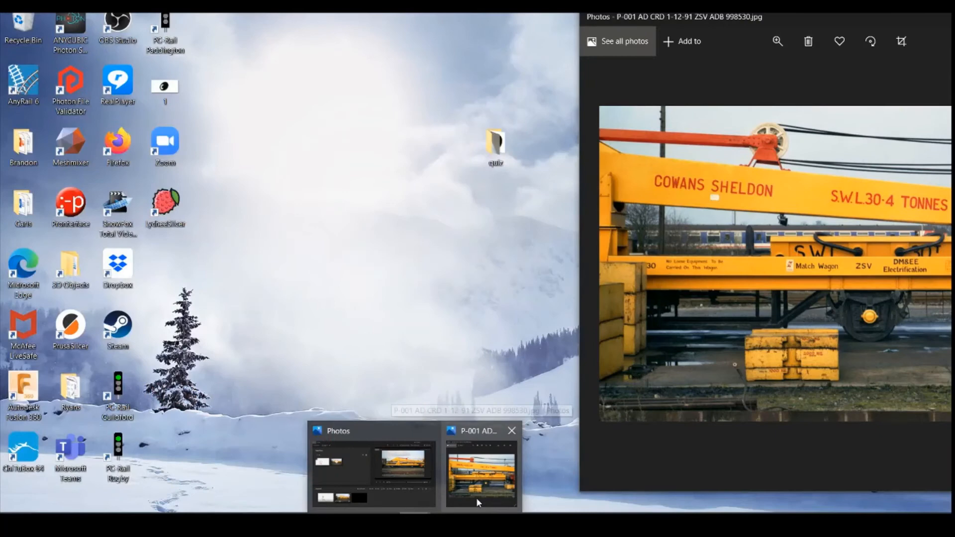
- Check the wagon numbers in the reference photos, and place a third copy of ADB998530 at the end of its row
{"action": "left_click", "coordinate": [477, 497]}
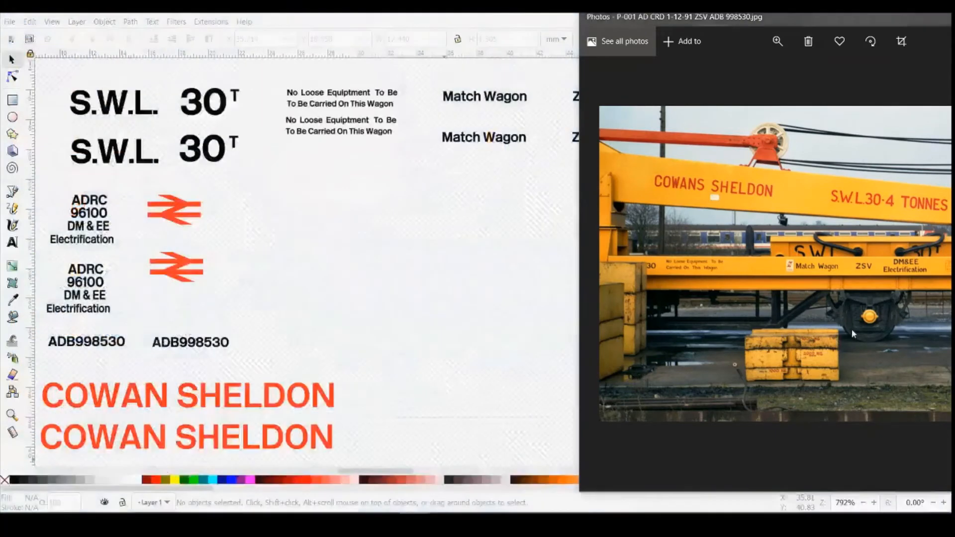
{"action": "left_click", "coordinate": [898, 18]}
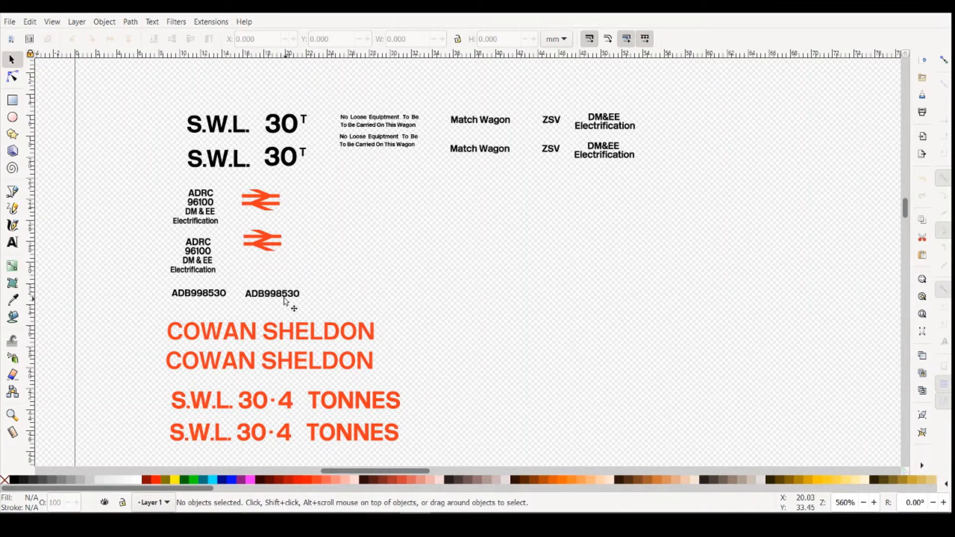
{"action": "left_click", "coordinate": [553, 460]}
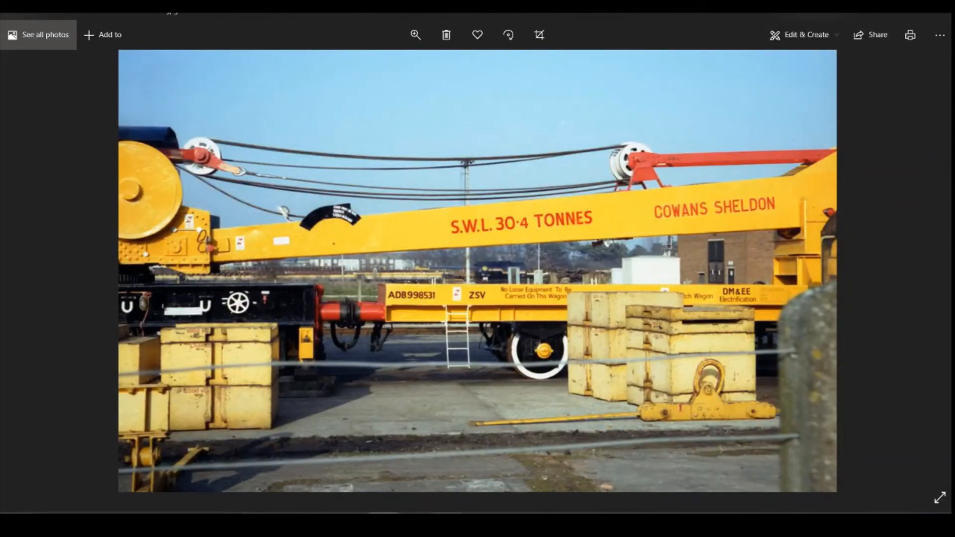
{"action": "left_click", "coordinate": [384, 459]}
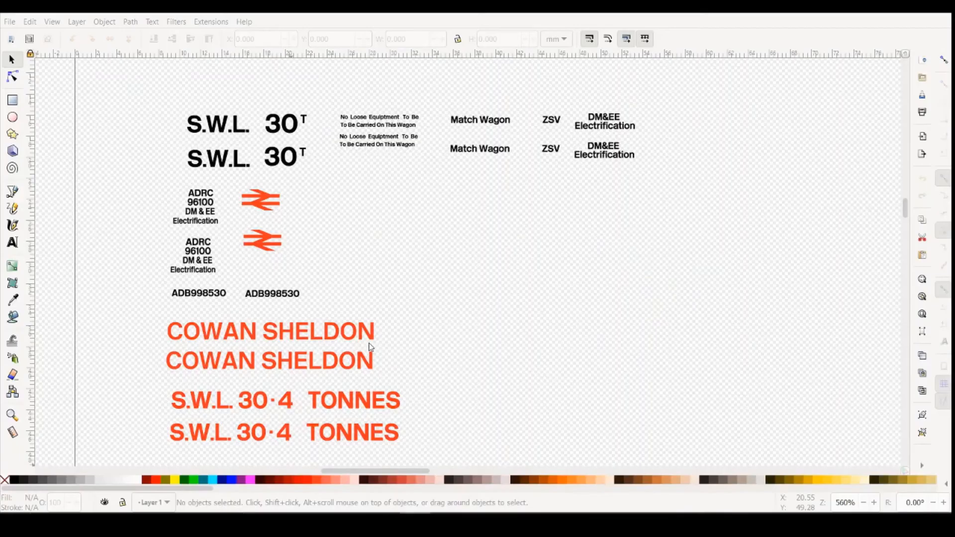
{"action": "left_click", "coordinate": [287, 297]}
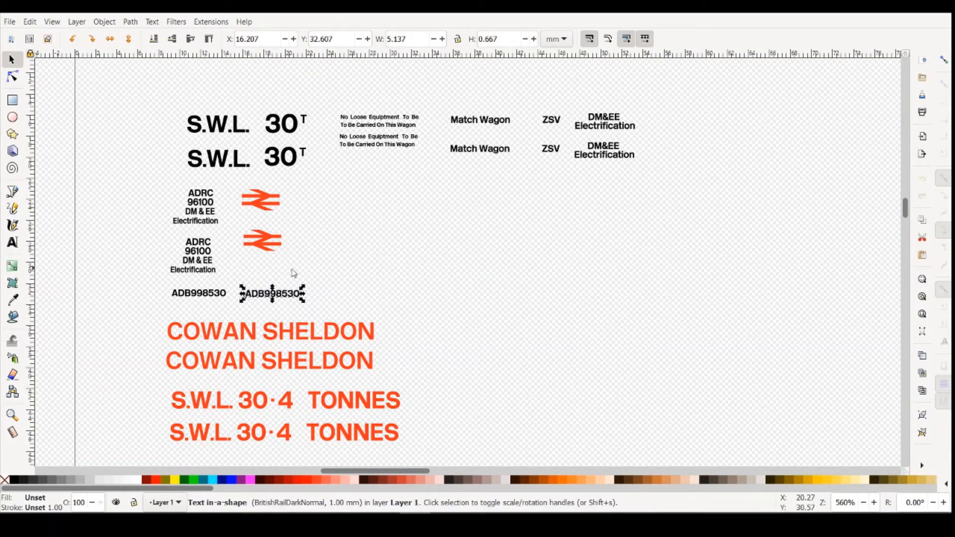
{"action": "key", "text": "ctrl+v"}
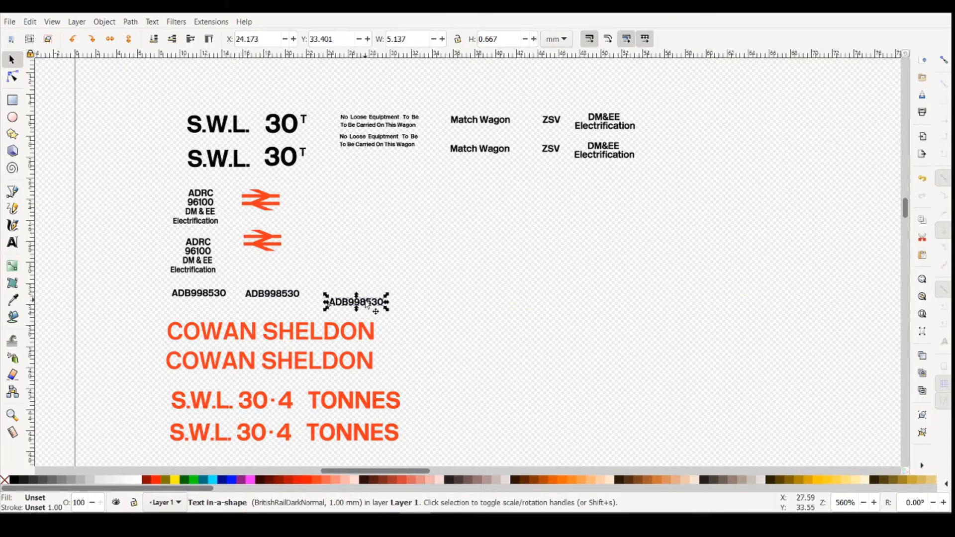
{"action": "mouse_move", "coordinate": [368, 301]}
{"action": "left_mouse_down"}
{"action": "mouse_move", "coordinate": [372, 199]}
{"action": "mouse_move", "coordinate": [353, 199]}
{"action": "mouse_move", "coordinate": [354, 292]}
{"action": "left_mouse_up"}
- Check the second wagon's number in the reference photo, and change the third ADB998530 text to ADB998531
{"action": "left_click", "coordinate": [14, 243]}
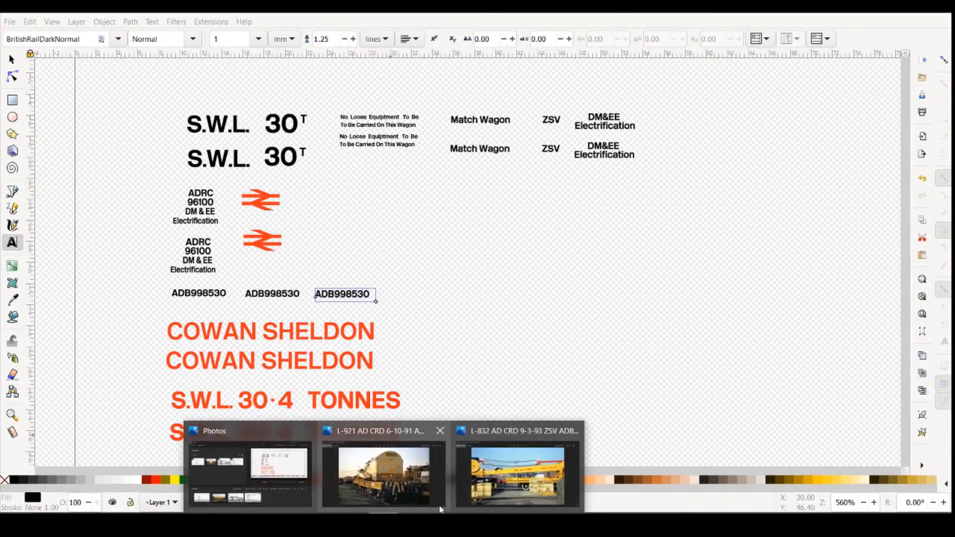
{"action": "left_click", "coordinate": [540, 485]}
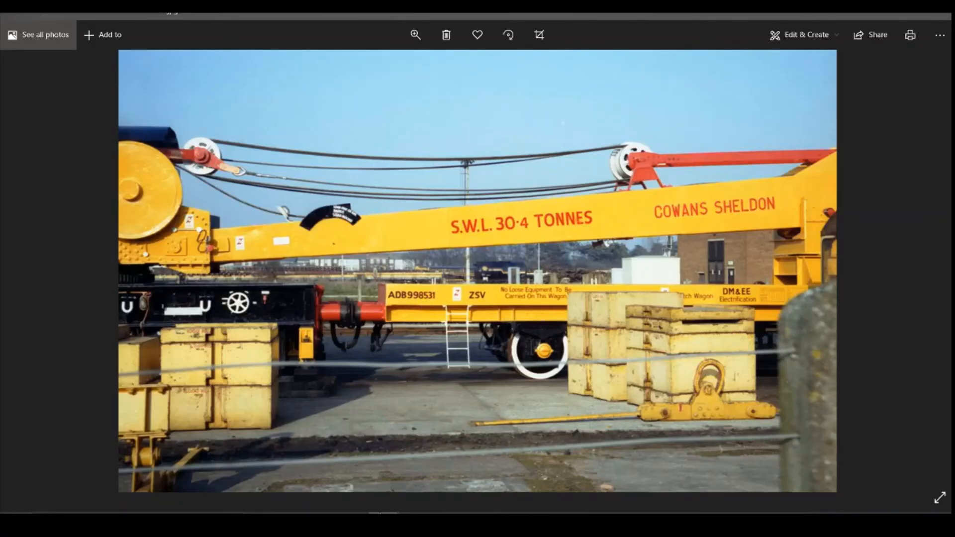
{"action": "left_click", "coordinate": [414, 522]}
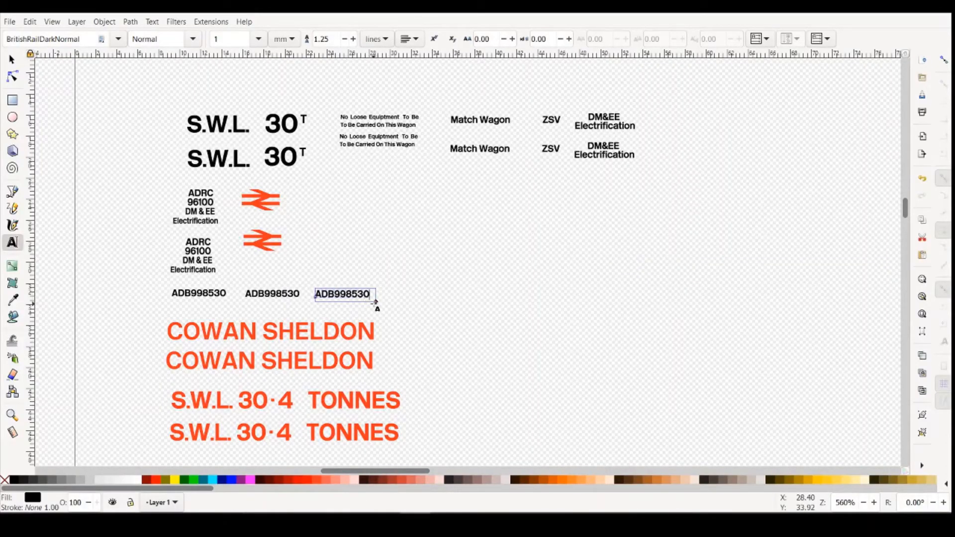
{"action": "key", "text": "BackSpace"}
{"action": "type", "text": "1"}
{"action": "left_click", "coordinate": [436, 312]}
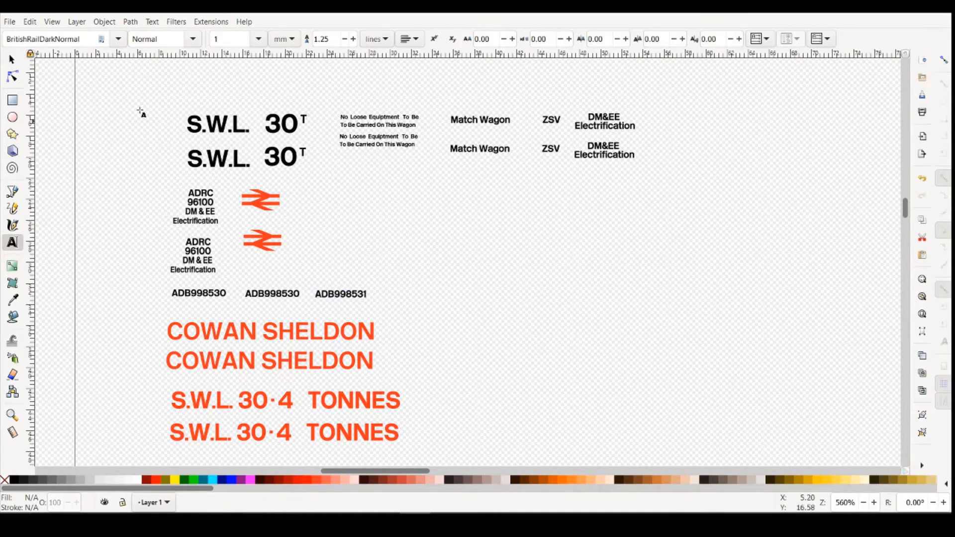
- Duplicate ADB998531 and place the copy to its right in the same row
{"action": "left_click", "coordinate": [12, 60]}
{"action": "left_click", "coordinate": [345, 298]}
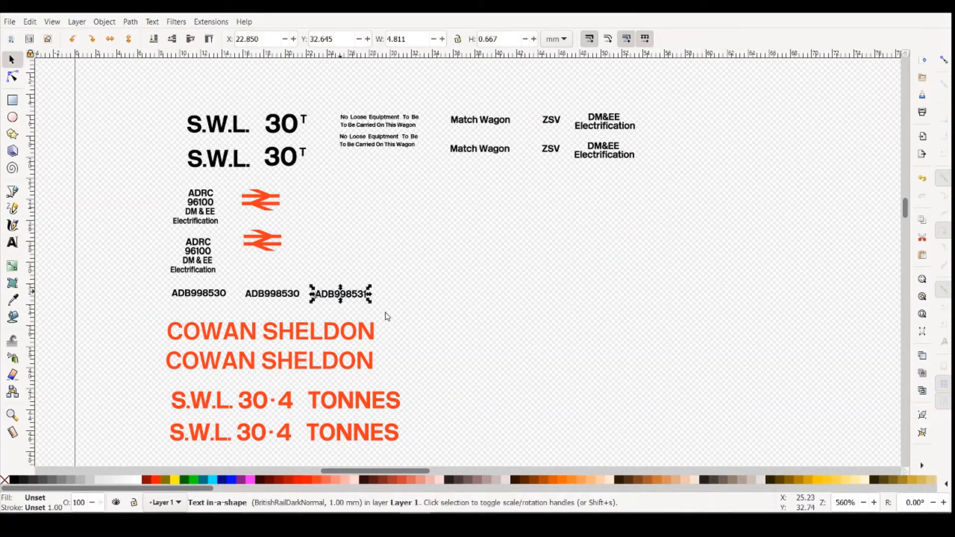
{"action": "key", "text": "ctrl+c"}
{"action": "key", "text": "ctrl+v"}
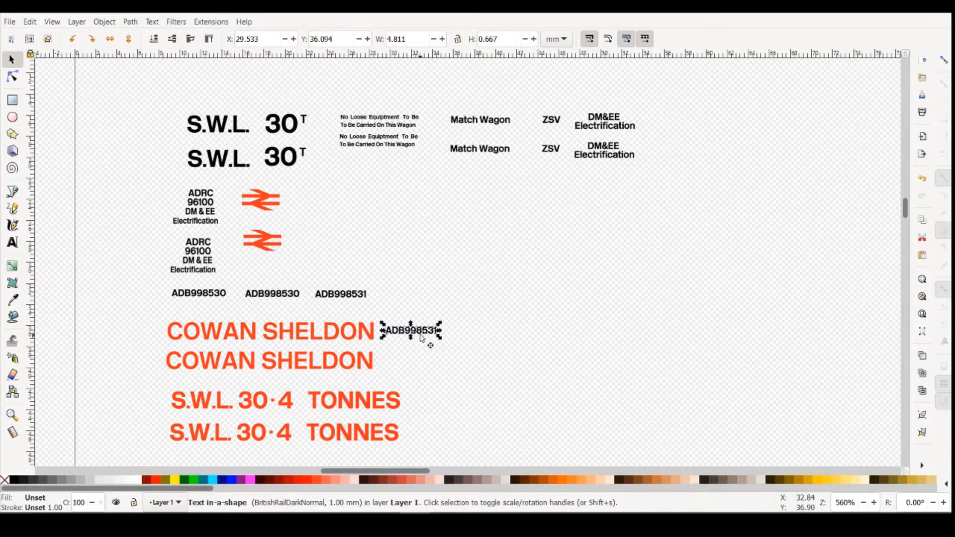
{"action": "left_click", "coordinate": [408, 319]}
{"action": "left_click", "coordinate": [418, 331]}
{"action": "left_click_drag", "start_coordinate": [417, 328], "coordinate": [408, 291]}
- Check the crane cab lettering in the reference photo, duplicate the upper ADRC 96100 block, and place one copy right of the upper double-arrow logo
{"action": "mouse_move", "coordinate": [384, 512]}
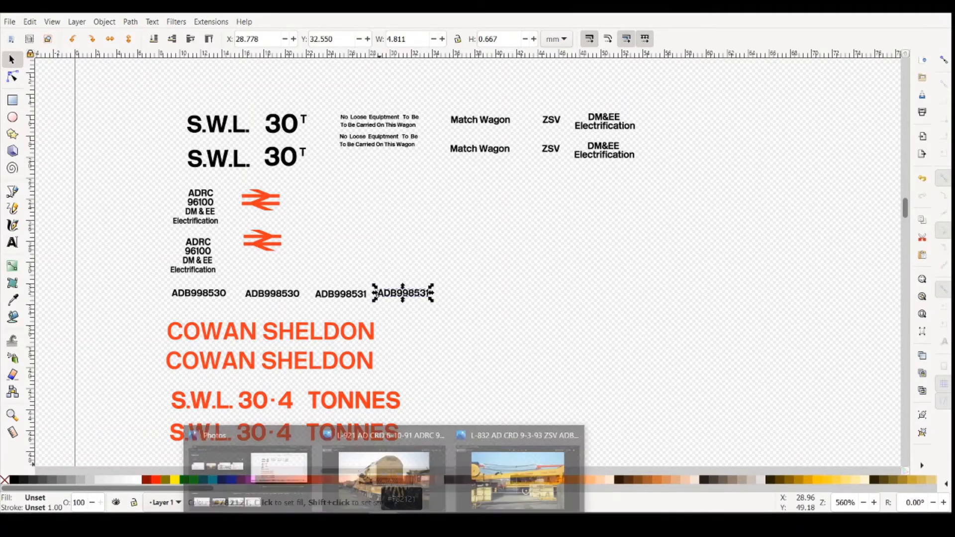
{"action": "left_click", "coordinate": [460, 495]}
{"action": "scroll", "coordinate": [458, 339], "scroll_direction": "up", "scroll_amount": 2}
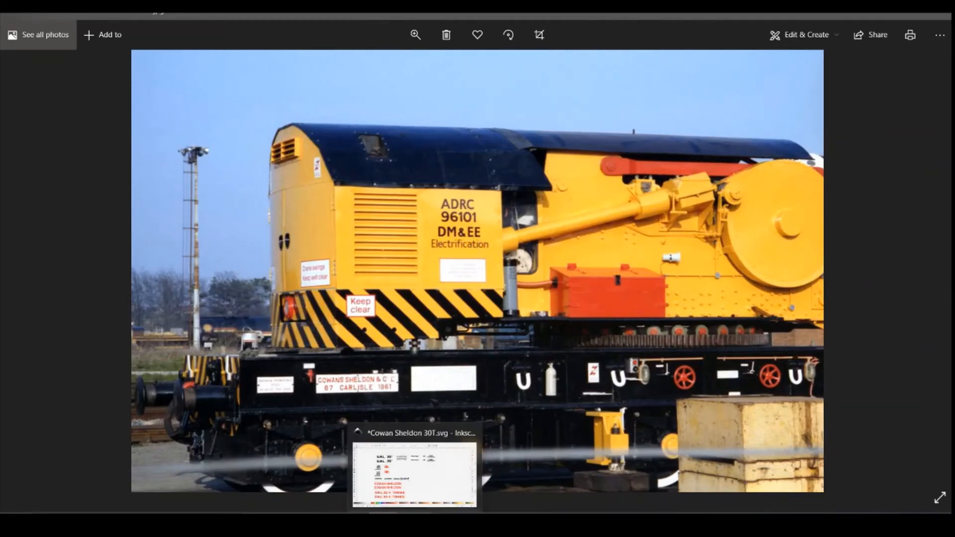
{"action": "left_click", "coordinate": [416, 521]}
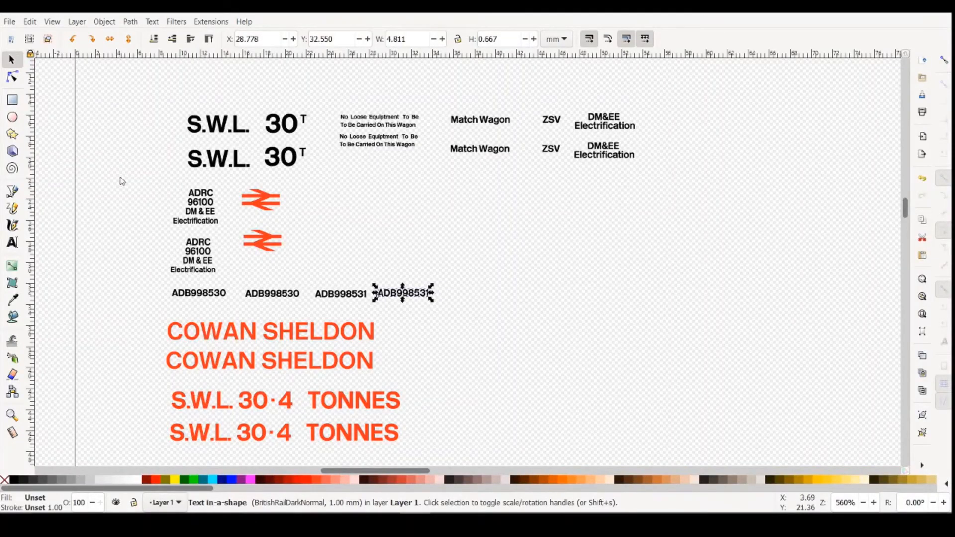
{"action": "left_click", "coordinate": [197, 204]}
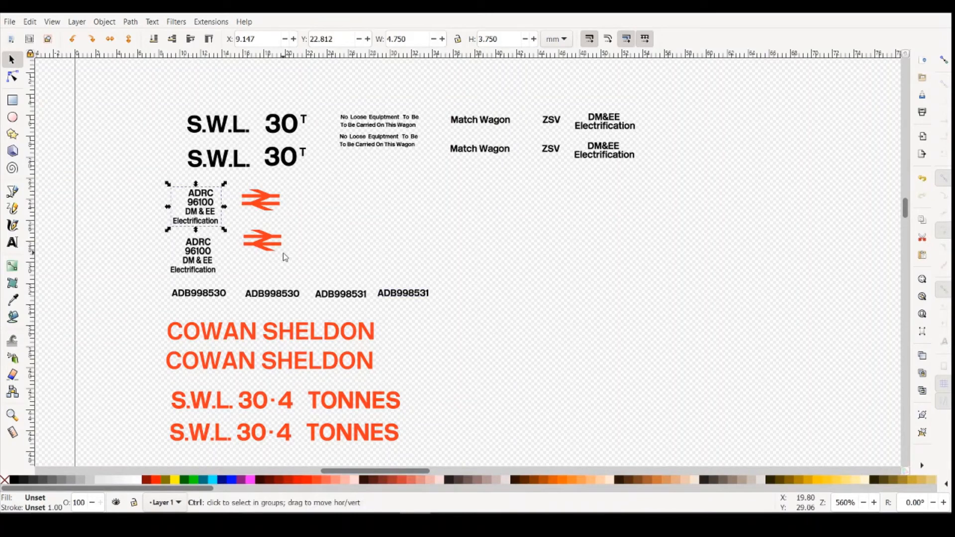
{"action": "left_click_drag", "start_coordinate": [208, 205], "coordinate": [350, 208]}
{"action": "left_click_drag", "start_coordinate": [255, 211], "coordinate": [339, 201]}
{"action": "key", "text": "ctrl+c"}
{"action": "key", "text": "ctrl+v"}
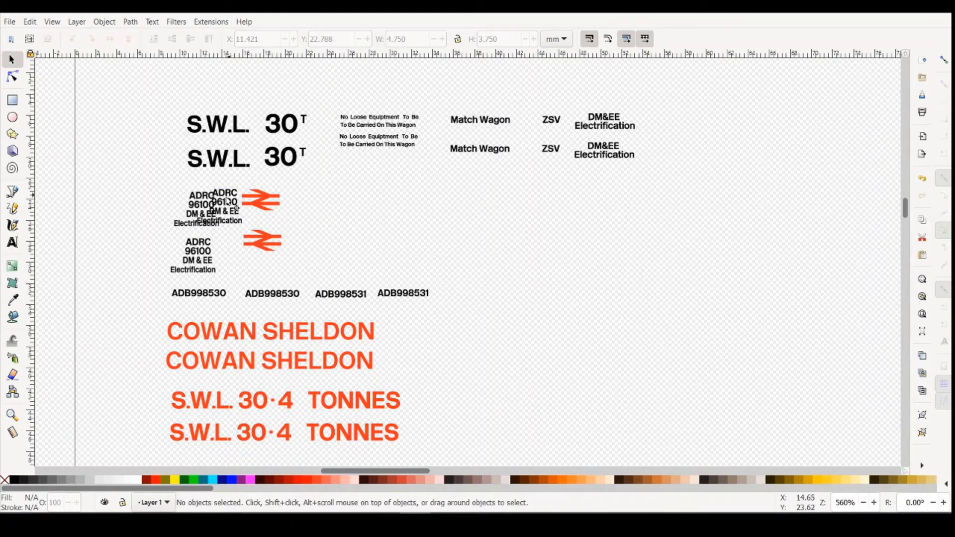
{"action": "left_click_drag", "start_coordinate": [228, 201], "coordinate": [304, 208]}
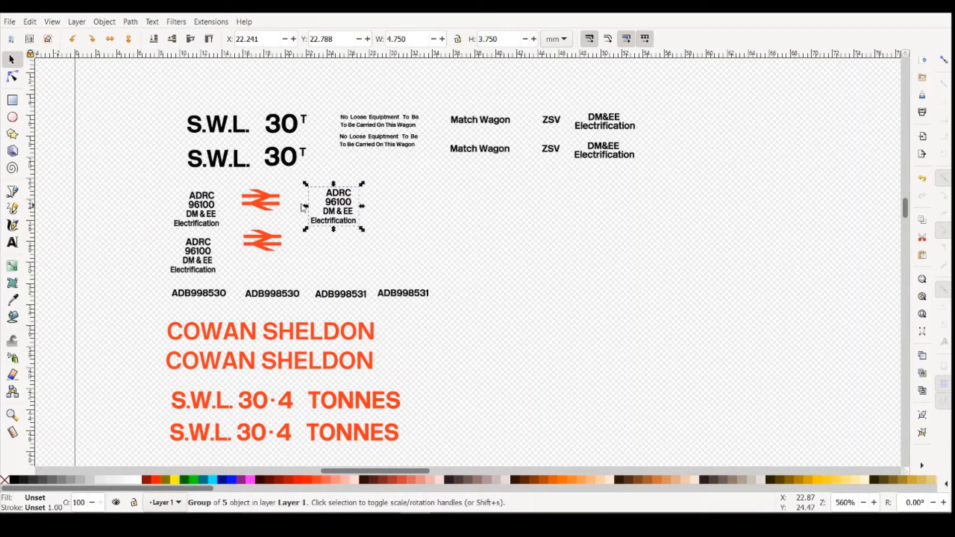
- Ungroup the ADRC 96100 block right of the logos, and shift its Electrification line slightly right to centre it beneath DM & EE
{"action": "left_click", "coordinate": [105, 22]}
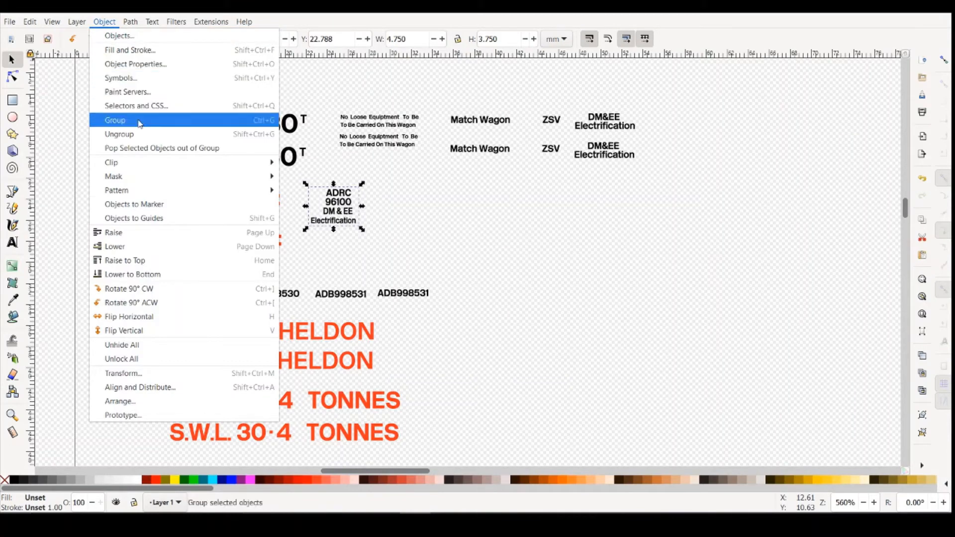
{"action": "left_click", "coordinate": [139, 136]}
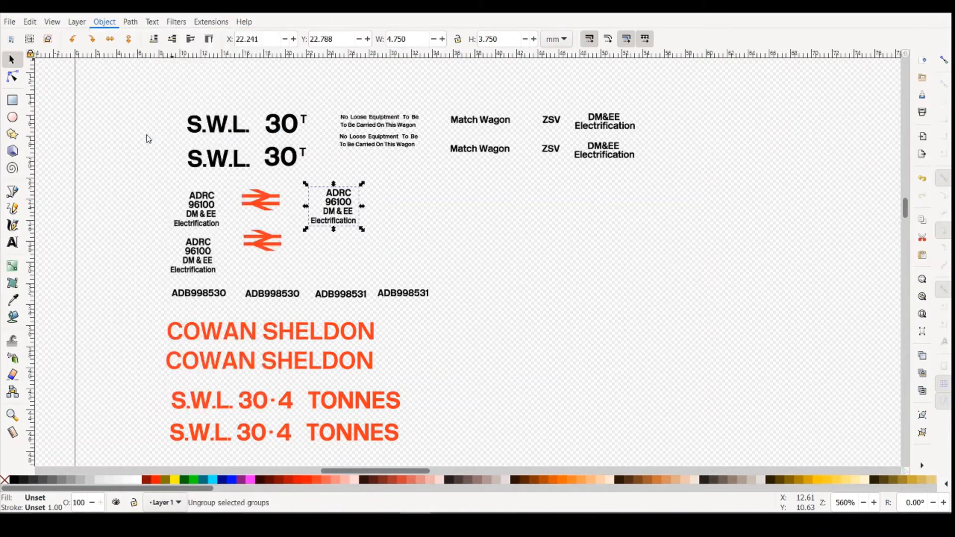
{"action": "left_click", "coordinate": [344, 225]}
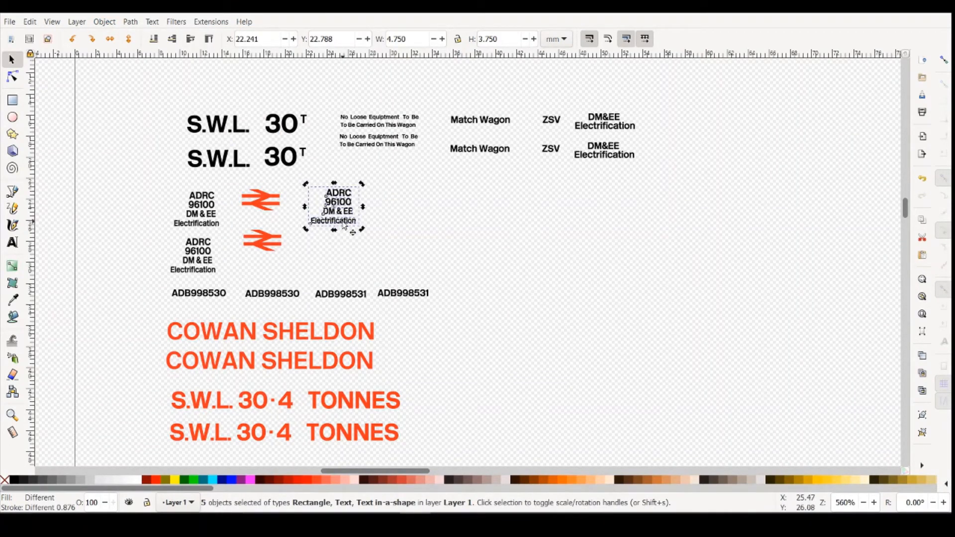
{"action": "left_click", "coordinate": [386, 252]}
{"action": "left_click", "coordinate": [339, 224]}
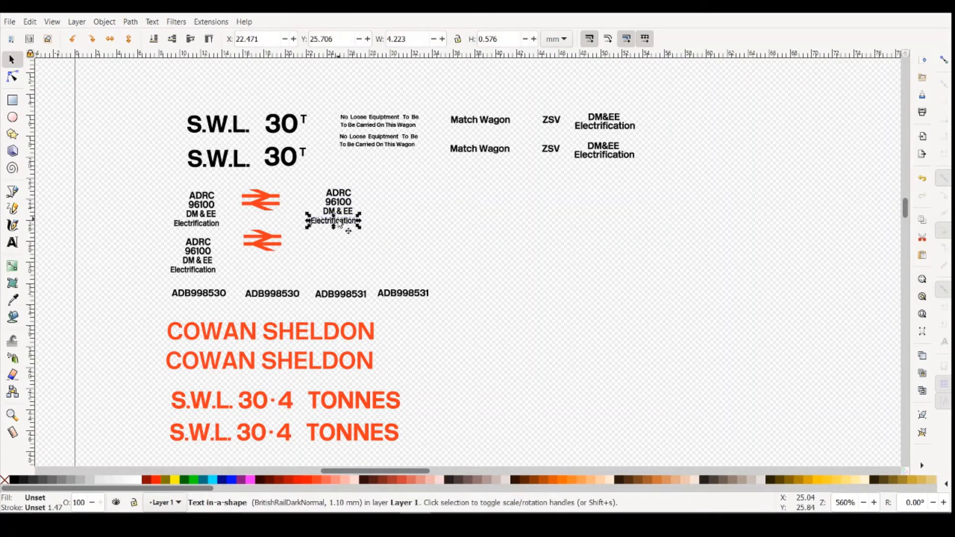
{"action": "left_click_drag", "start_coordinate": [339, 223], "coordinate": [344, 224]}
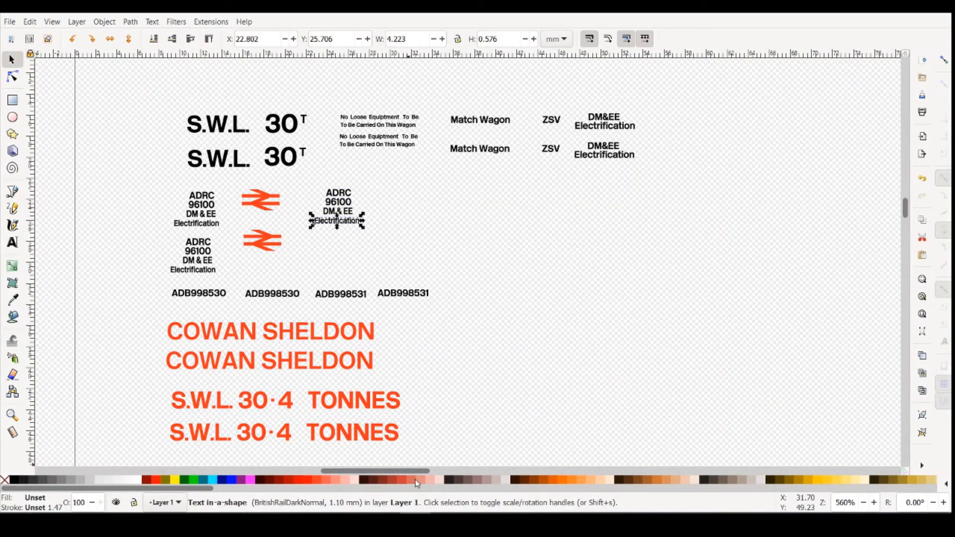
- Compare the cab lettering in the reference photo, and set the font of the ungrouped block's Electrification line to BritishRailLightNormal
{"action": "mouse_move", "coordinate": [405, 512]}
{"action": "left_click", "coordinate": [503, 470]}
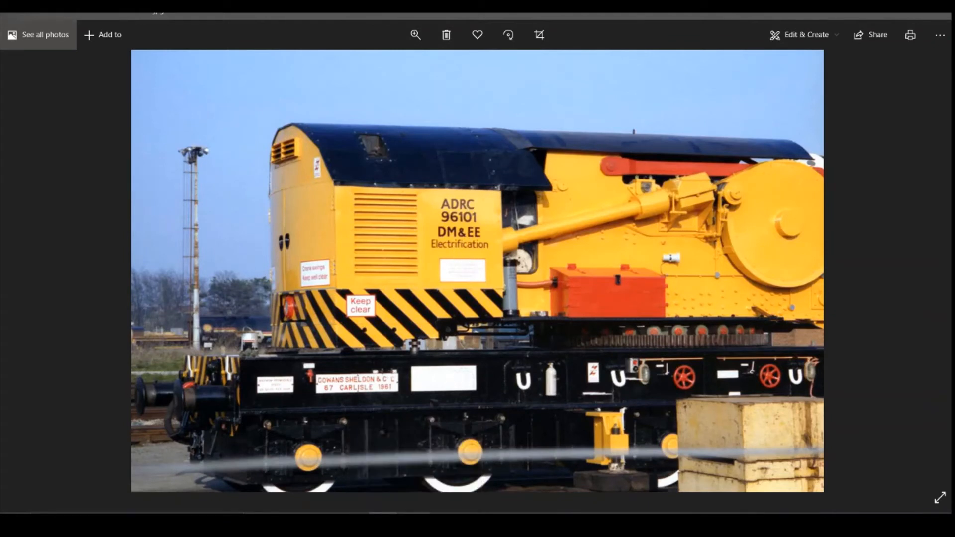
{"action": "left_click", "coordinate": [415, 520]}
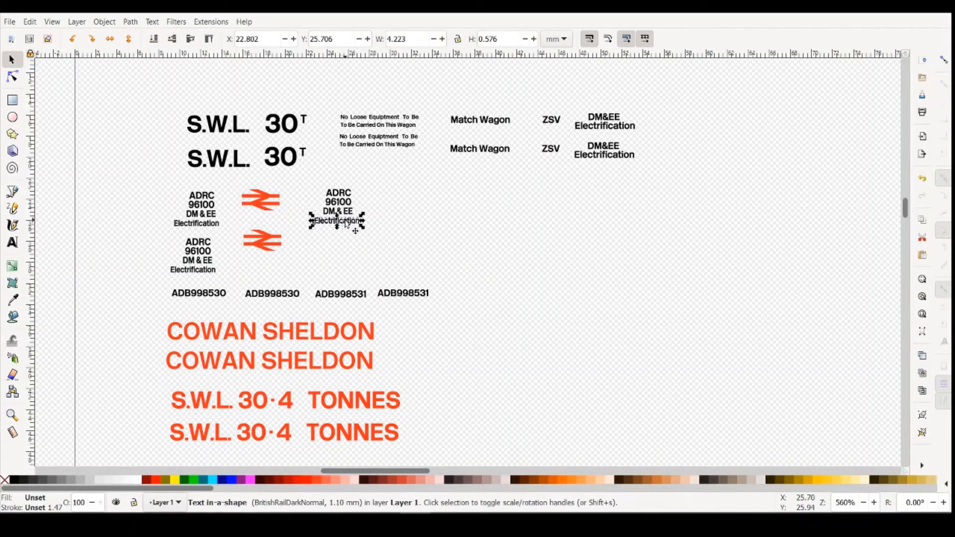
{"action": "left_click", "coordinate": [12, 242]}
{"action": "left_click", "coordinate": [358, 222]}
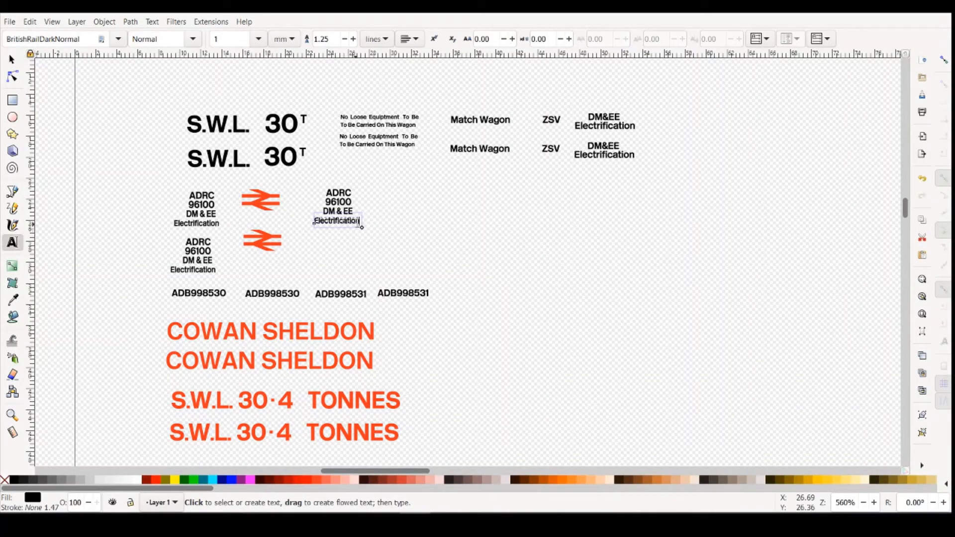
{"action": "left_click_drag", "start_coordinate": [359, 222], "coordinate": [315, 222]}
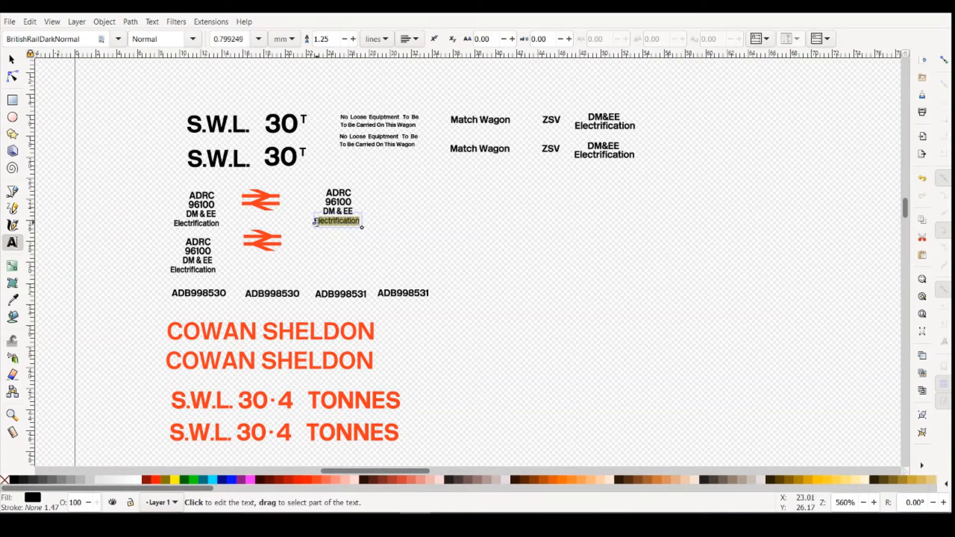
{"action": "left_click", "coordinate": [118, 40]}
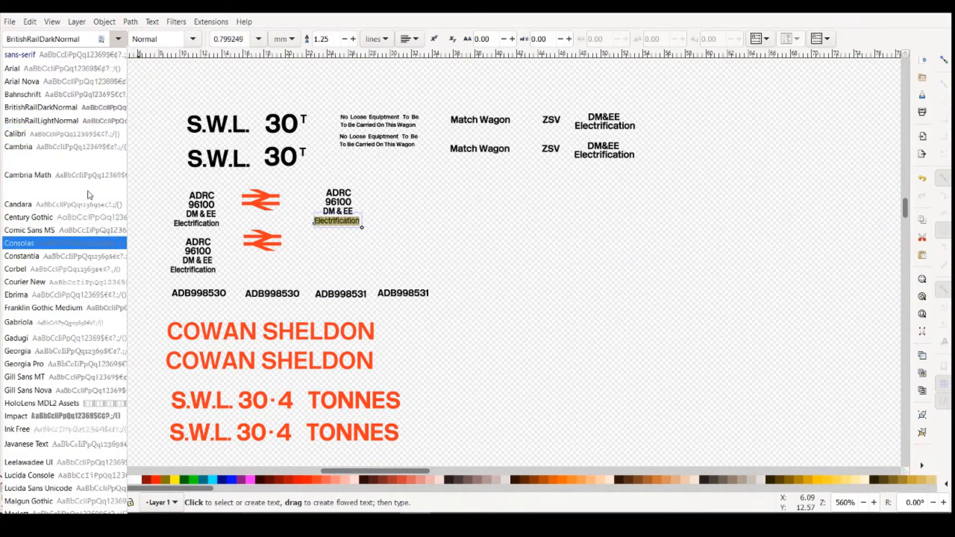
{"action": "left_click", "coordinate": [62, 121]}
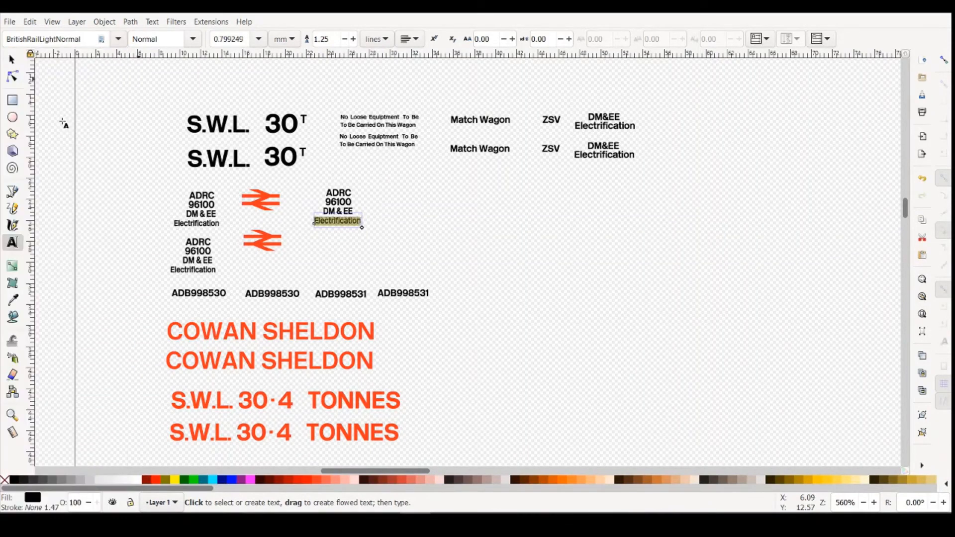
{"action": "key", "text": "Escape"}
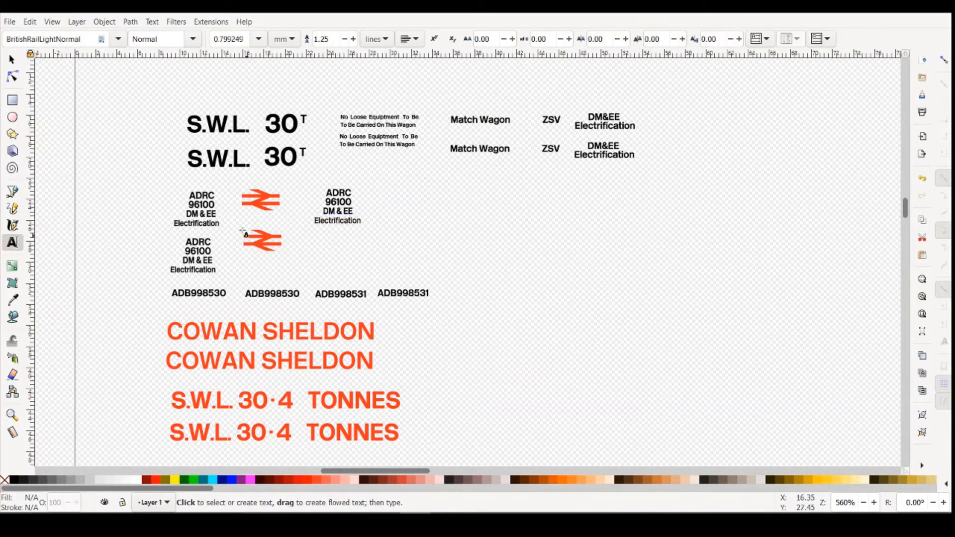
- Set the font of the Electrification line in both ADRC 96100 blocks beside the double-arrow logos to BritishRailLightNormal
{"action": "left_click", "coordinate": [218, 225]}
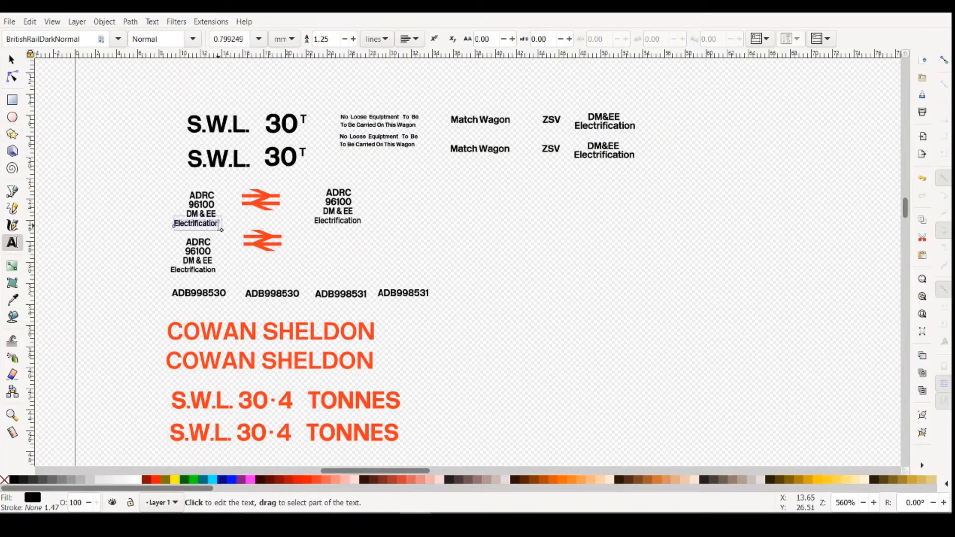
{"action": "left_click_drag", "start_coordinate": [220, 225], "coordinate": [172, 224]}
{"action": "left_click", "coordinate": [118, 39]}
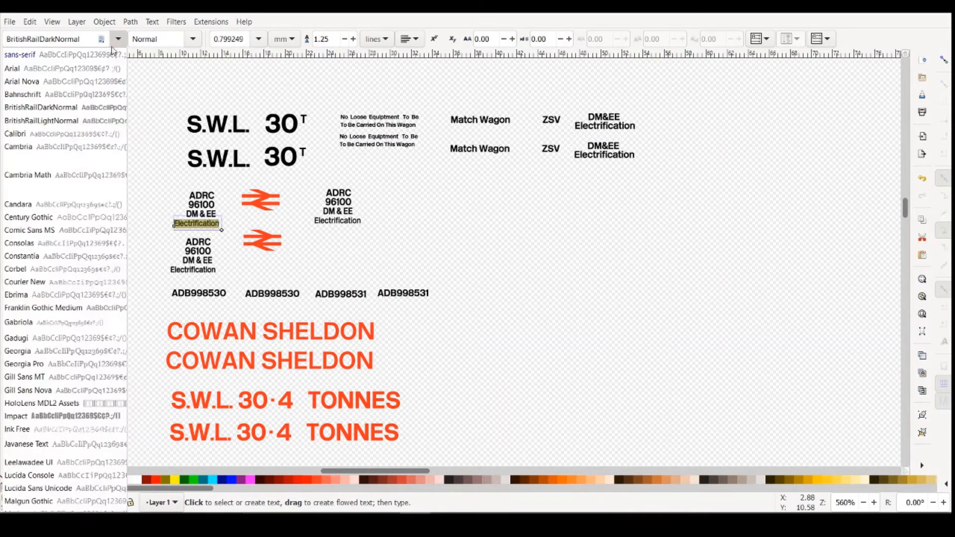
{"action": "left_click", "coordinate": [60, 122]}
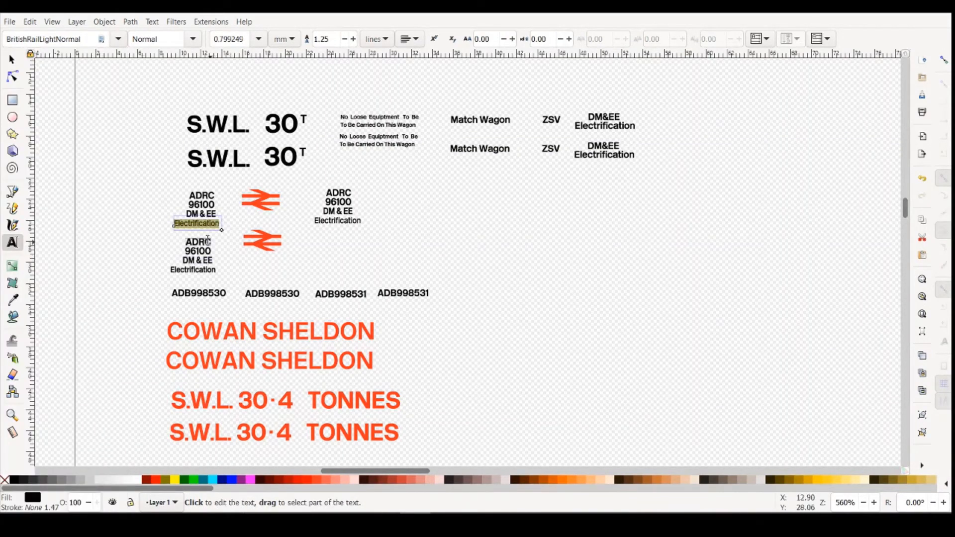
{"action": "left_click", "coordinate": [217, 271]}
{"action": "left_click_drag", "start_coordinate": [217, 272], "coordinate": [171, 271]}
{"action": "left_click", "coordinate": [118, 39]}
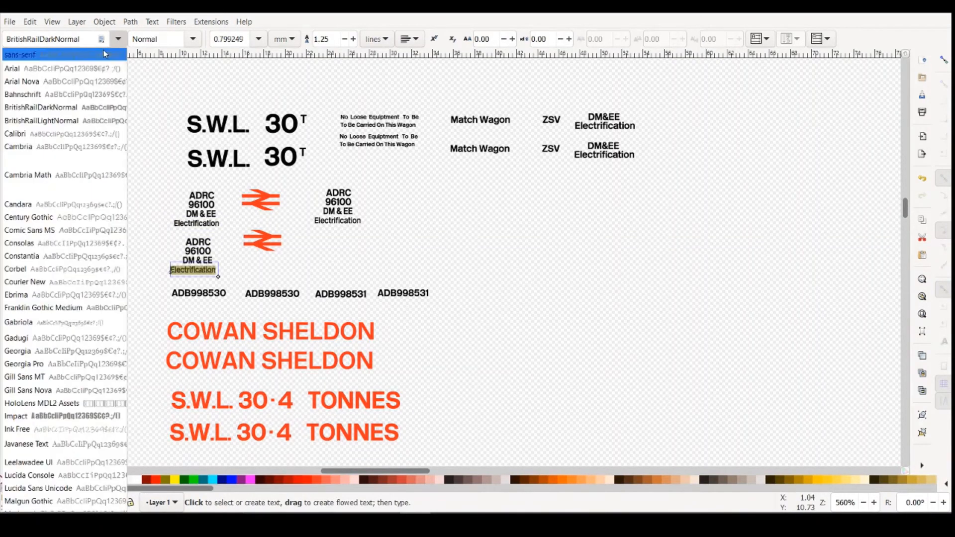
{"action": "left_click", "coordinate": [69, 120]}
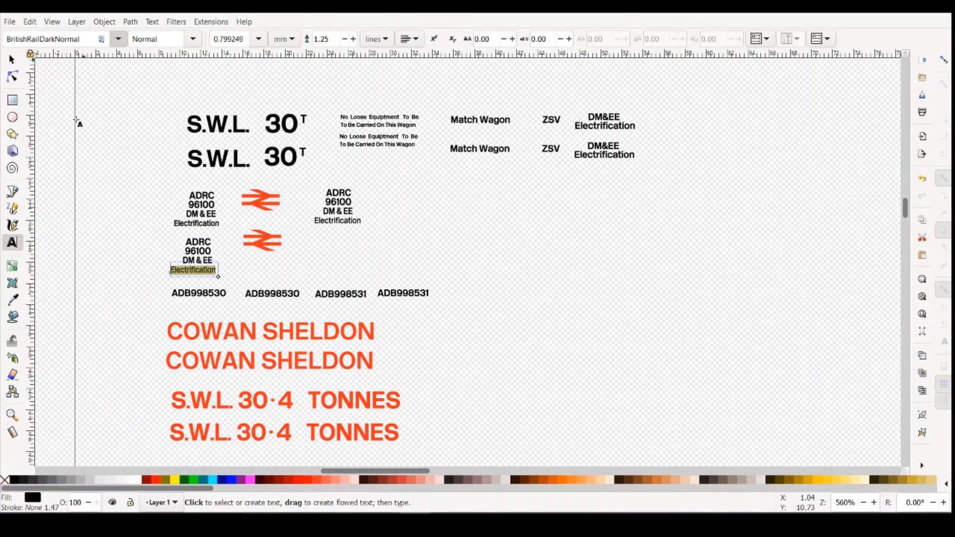
{"action": "left_click", "coordinate": [520, 219]}
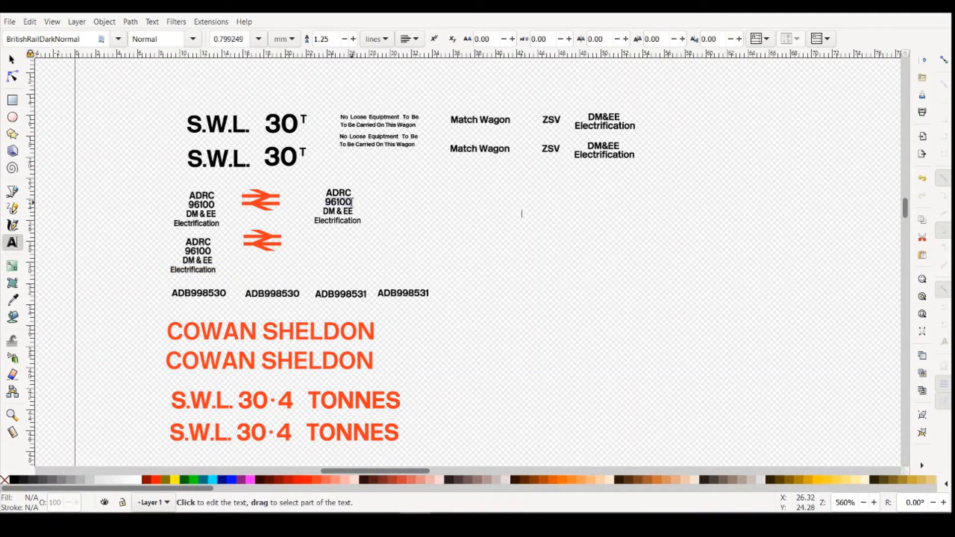
- Change the number in the lettering block right of the logos to 96101, and check it against the crane cab photo
{"action": "left_click", "coordinate": [351, 202]}
{"action": "key", "text": "BackSpace"}
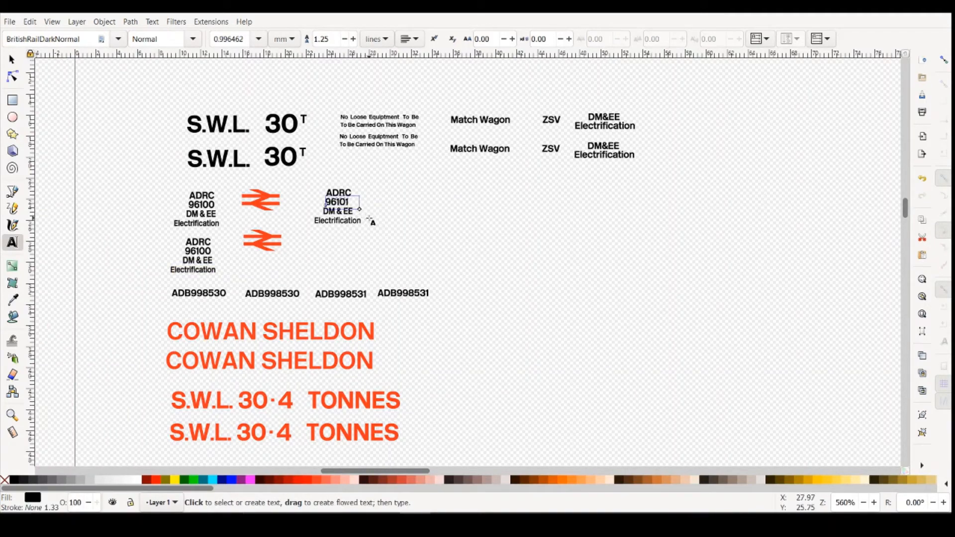
{"action": "left_click", "coordinate": [381, 225]}
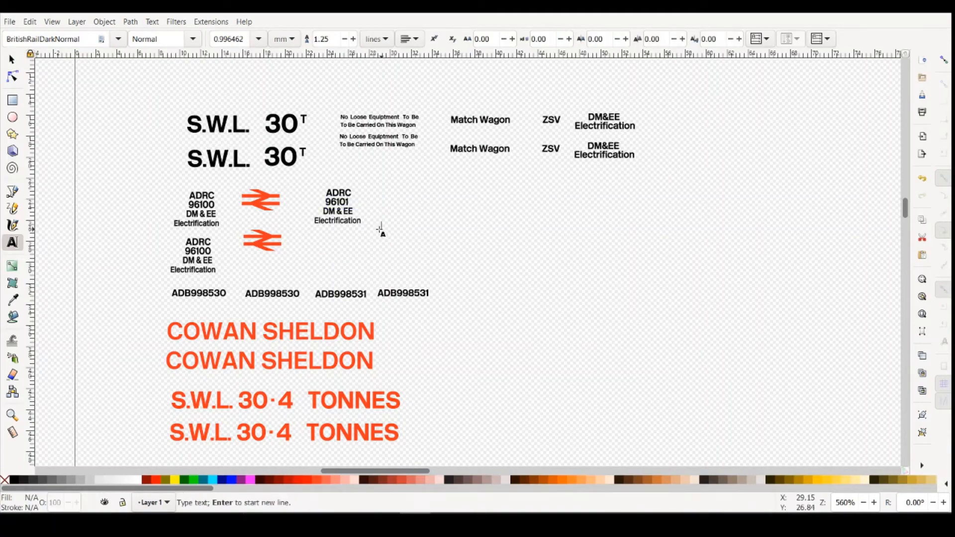
{"action": "mouse_move", "coordinate": [384, 521]}
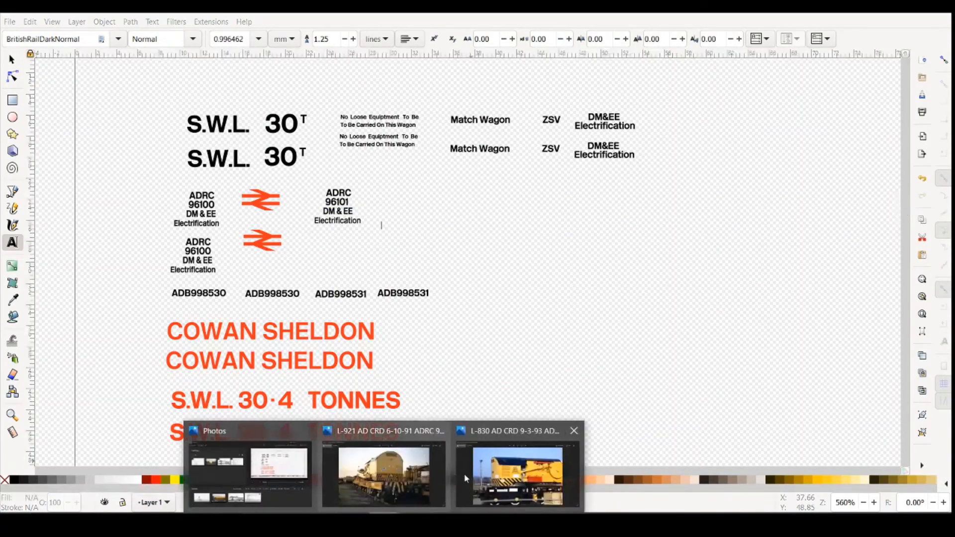
{"action": "left_click", "coordinate": [468, 475]}
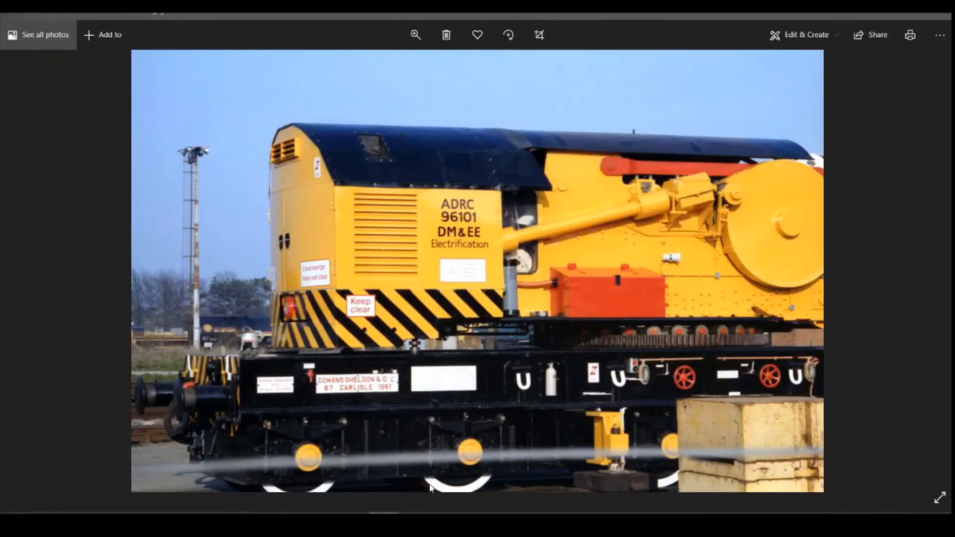
{"action": "left_click", "coordinate": [415, 521]}
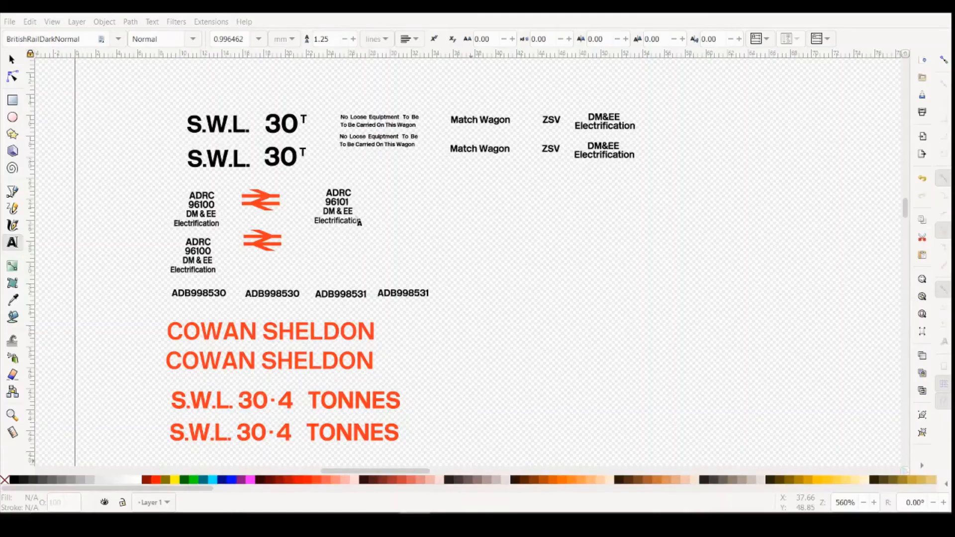
- Shift the ADRC line above 96101 slightly left, and compare the block with the crane cab lettering in the reference photo
{"action": "left_click", "coordinate": [340, 194]}
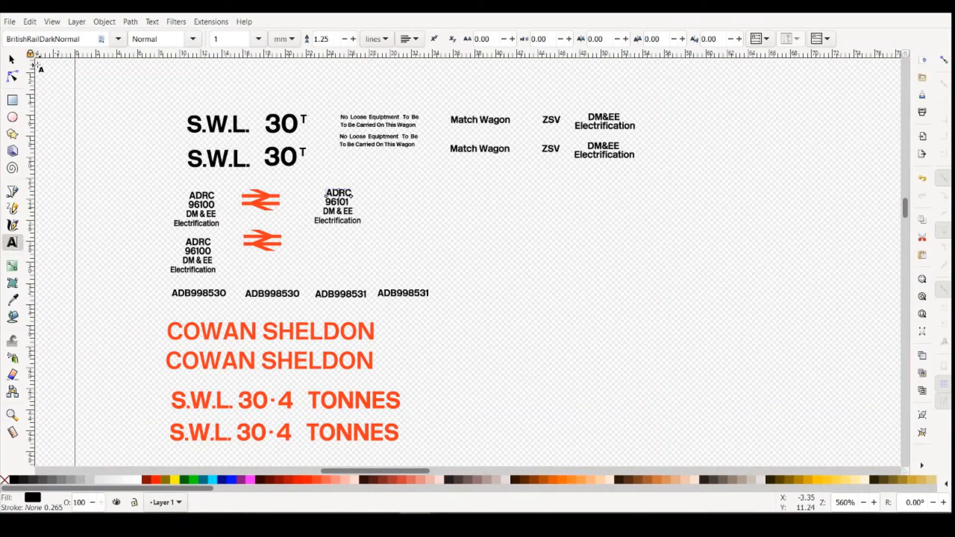
{"action": "left_click", "coordinate": [12, 60]}
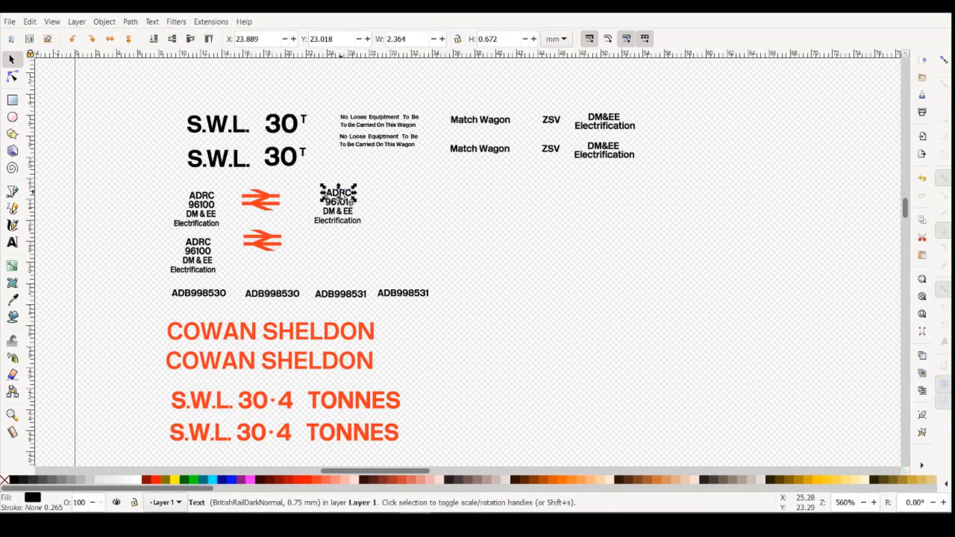
{"action": "left_click_drag", "start_coordinate": [342, 197], "coordinate": [342, 198]}
{"action": "left_click", "coordinate": [408, 282]}
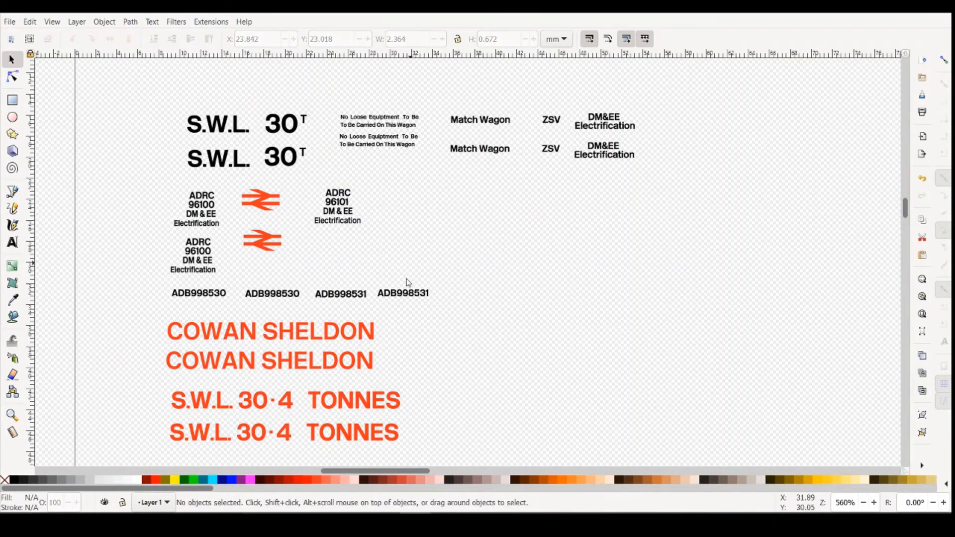
{"action": "mouse_move", "coordinate": [385, 513]}
{"action": "left_click", "coordinate": [383, 473]}
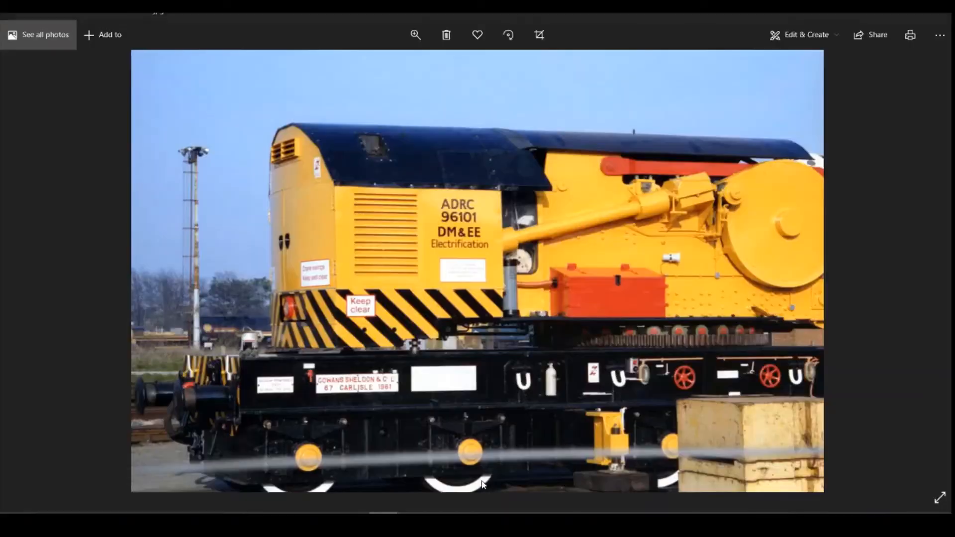
{"action": "left_click", "coordinate": [415, 521]}
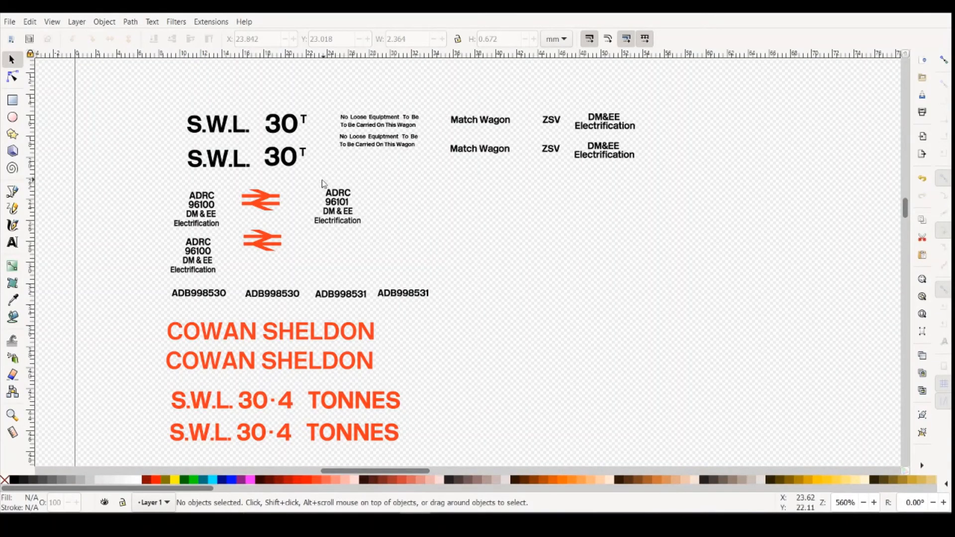
- Group the four lines of the ADRC 96101 block, duplicate the group, and place the copy directly below the original
{"action": "left_click_drag", "start_coordinate": [313, 180], "coordinate": [378, 243]}
{"action": "left_click", "coordinate": [106, 22]}
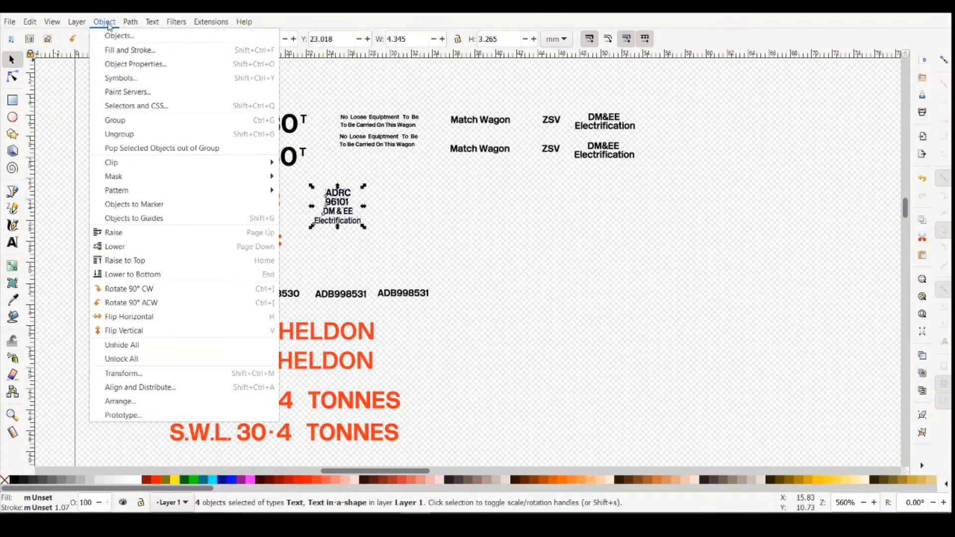
{"action": "left_click", "coordinate": [132, 122]}
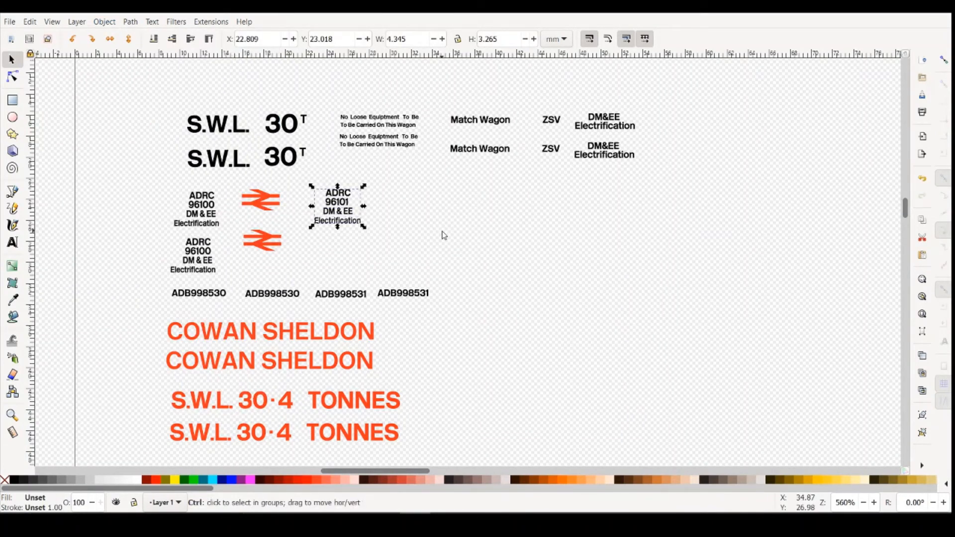
{"action": "key", "text": "ctrl+c"}
{"action": "key", "text": "ctrl+v"}
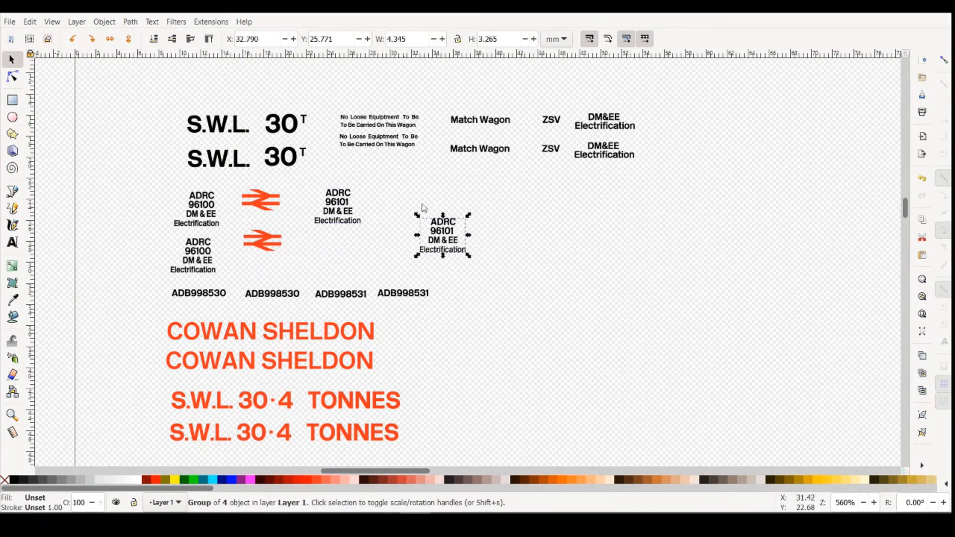
{"action": "left_click_drag", "start_coordinate": [434, 242], "coordinate": [333, 256]}
{"action": "left_click", "coordinate": [569, 292]}
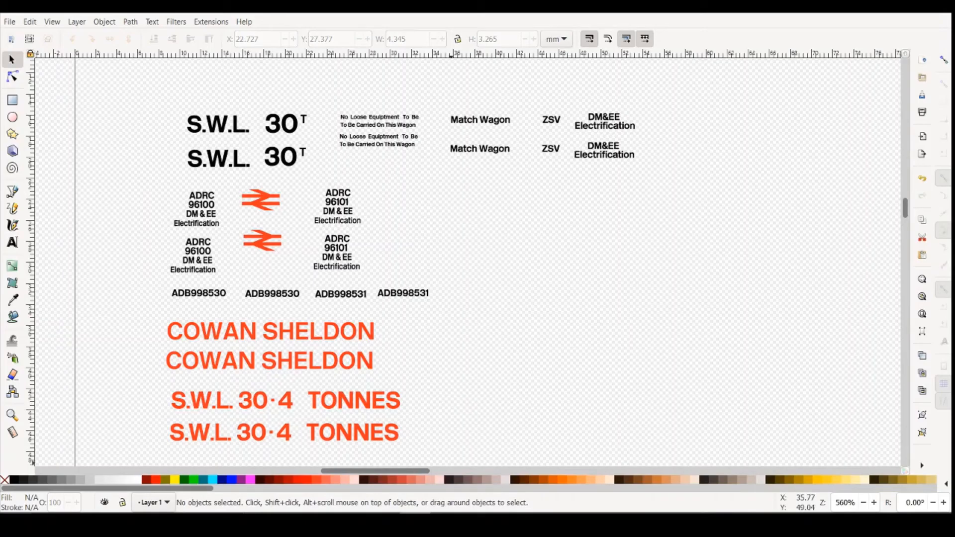
- Examine the crane and match wagon reference photos, comparing their lettering with the decals, especially the No Loose Equiptment notice
{"action": "mouse_move", "coordinate": [383, 525]}
{"action": "left_click", "coordinate": [497, 465]}
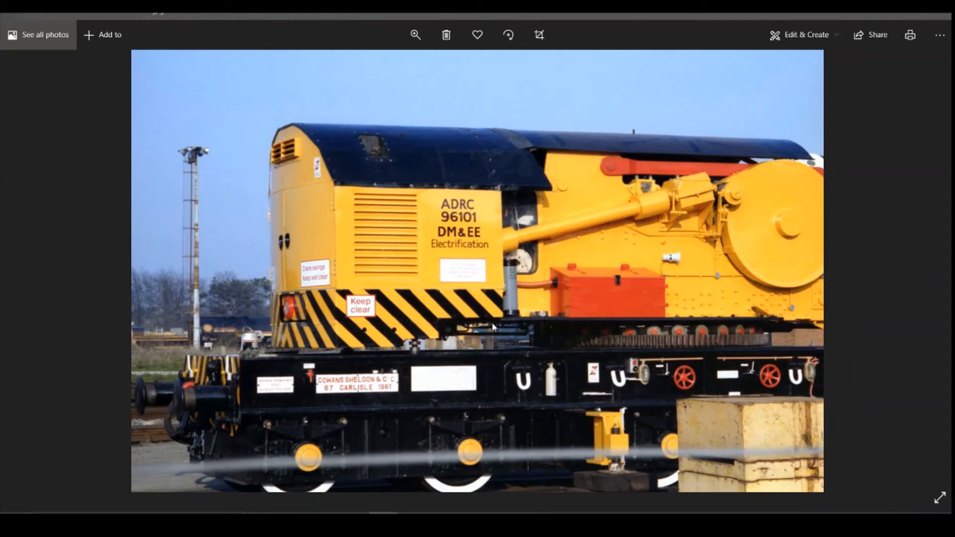
{"action": "key", "text": "Right"}
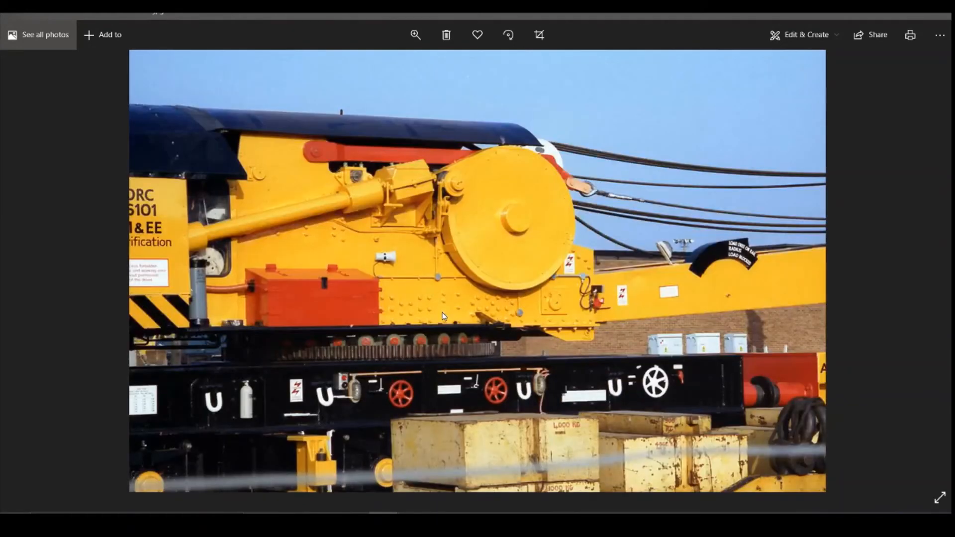
{"action": "key", "text": "Right"}
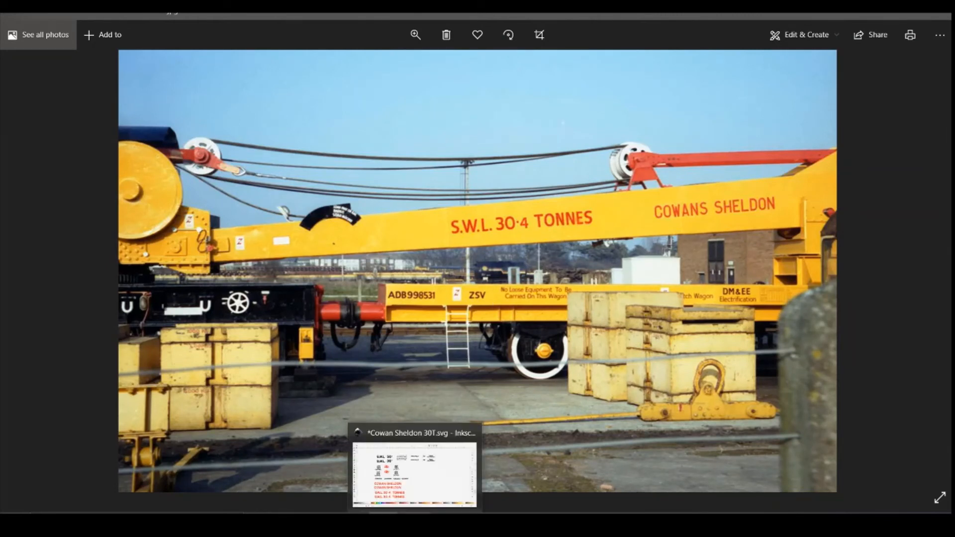
{"action": "left_click", "coordinate": [415, 524]}
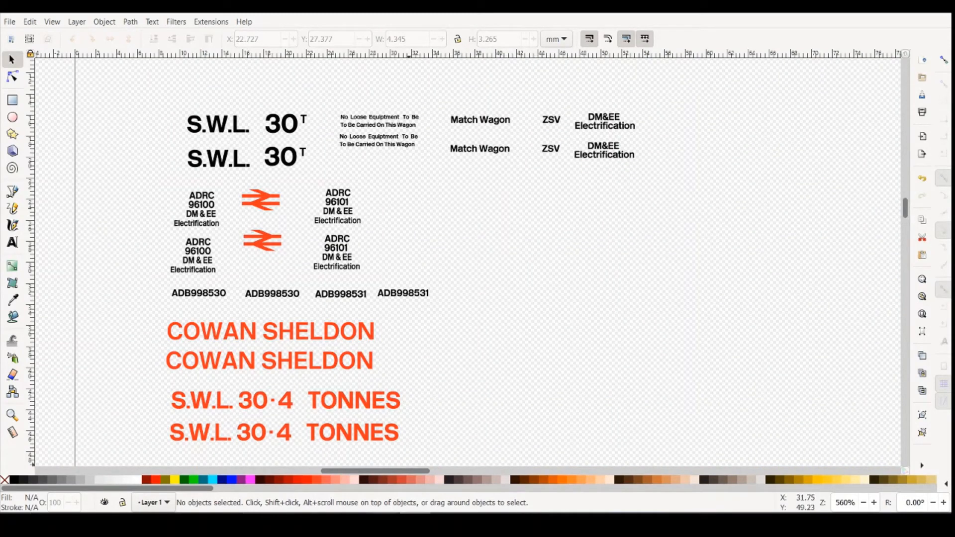
{"action": "mouse_move", "coordinate": [384, 522]}
{"action": "left_click", "coordinate": [520, 468]}
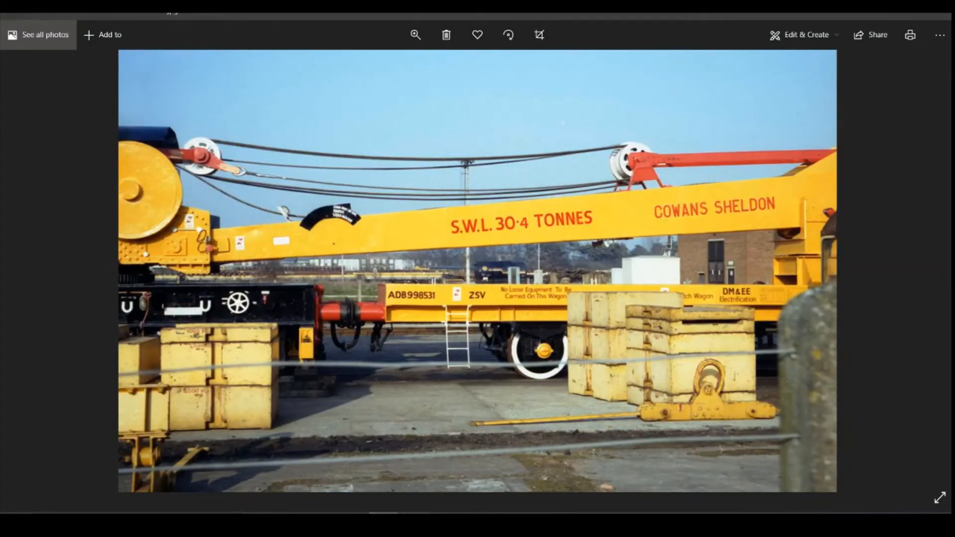
{"action": "left_click", "coordinate": [415, 522]}
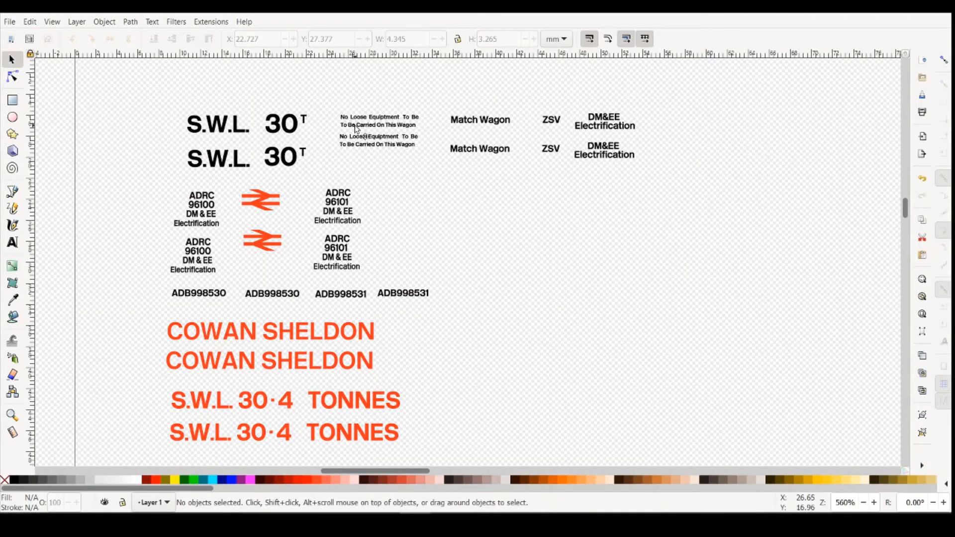
{"action": "left_click", "coordinate": [363, 132]}
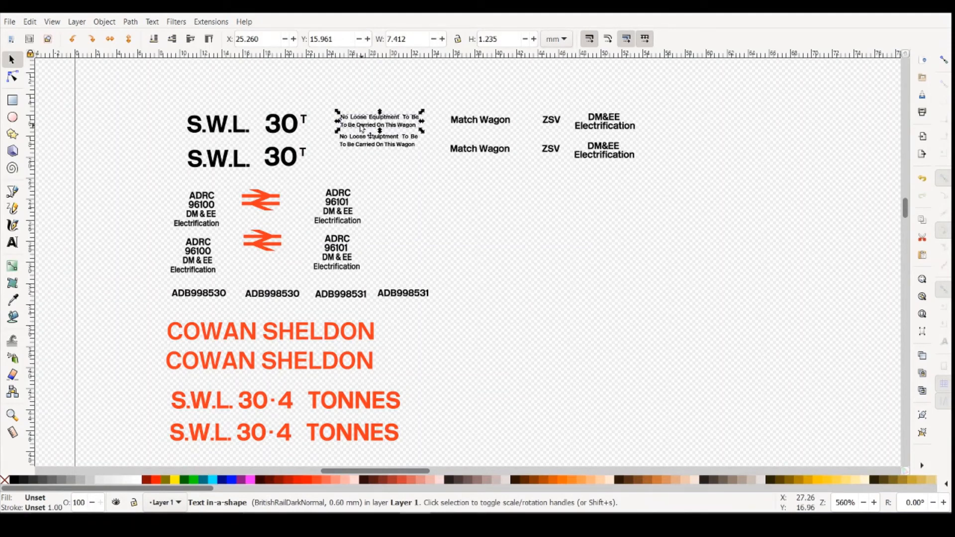
{"action": "left_click", "coordinate": [518, 482]}
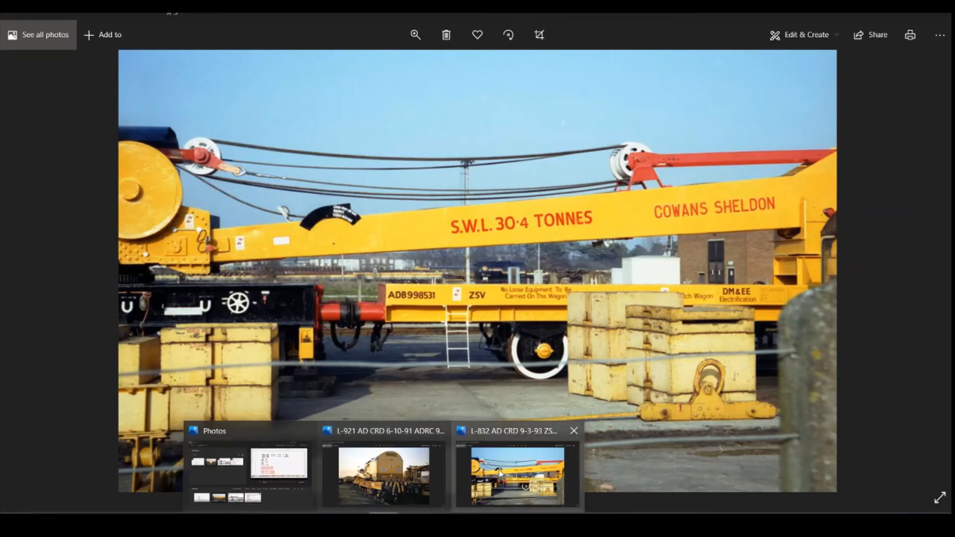
{"action": "left_click", "coordinate": [384, 521]}
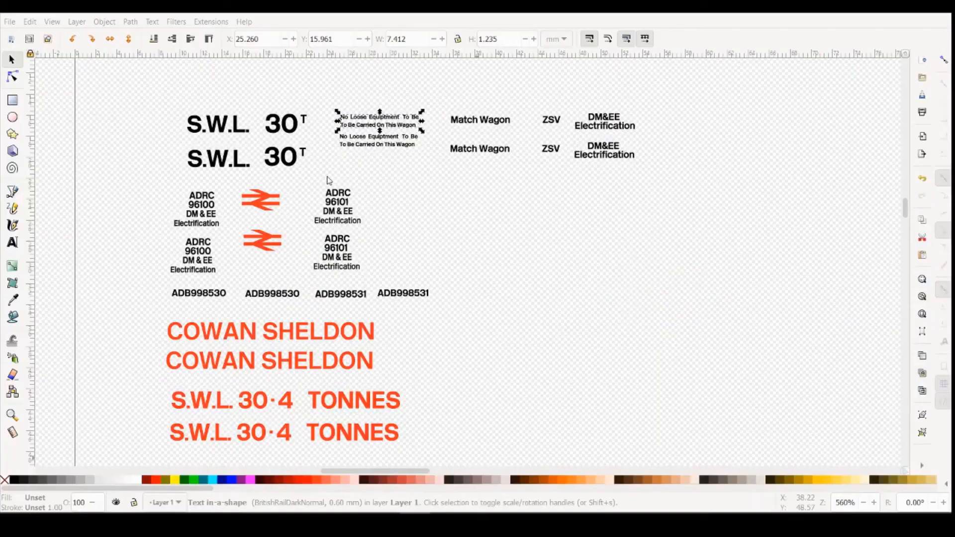
- Remove "To Be" from the second line of the upper No Loose Equiptment notice, and check its layout against the match wagon photo
{"action": "left_click", "coordinate": [356, 130]}
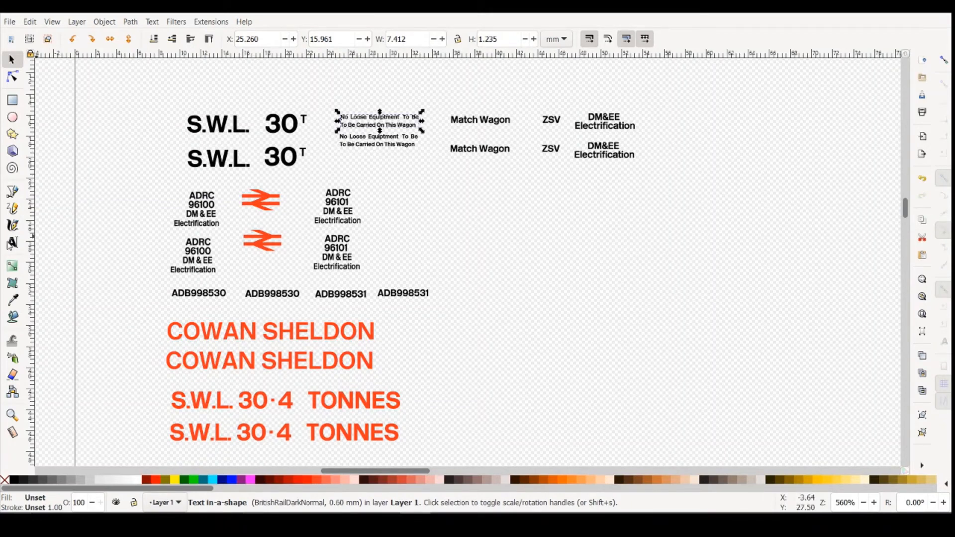
{"action": "left_click", "coordinate": [12, 242]}
{"action": "left_click_drag", "start_coordinate": [356, 125], "coordinate": [341, 125]}
{"action": "key", "text": "BackSpace"}
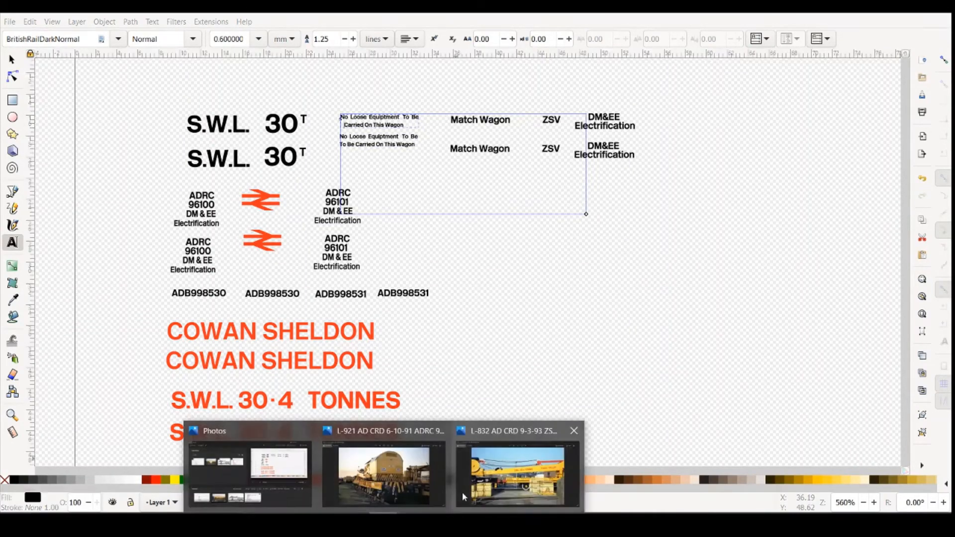
{"action": "left_click", "coordinate": [478, 491]}
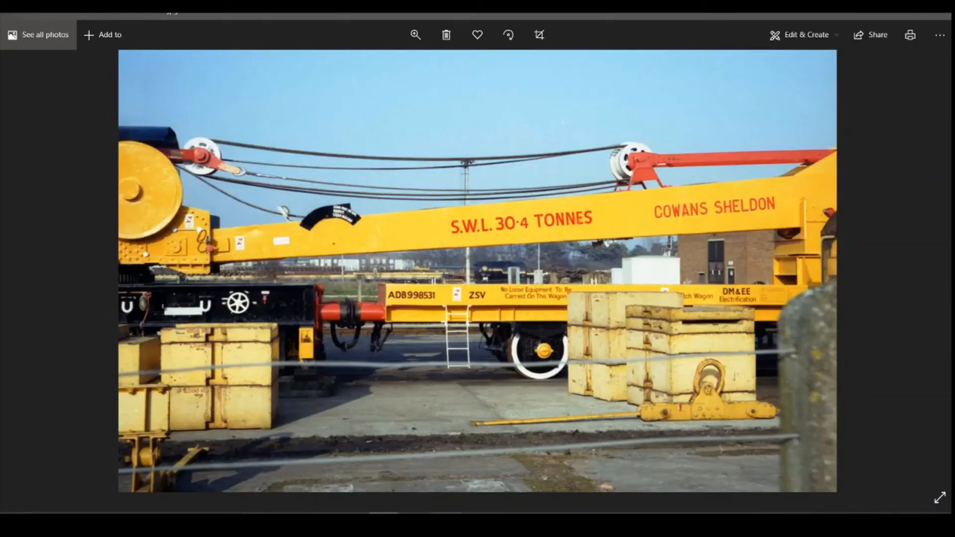
{"action": "left_click", "coordinate": [415, 522]}
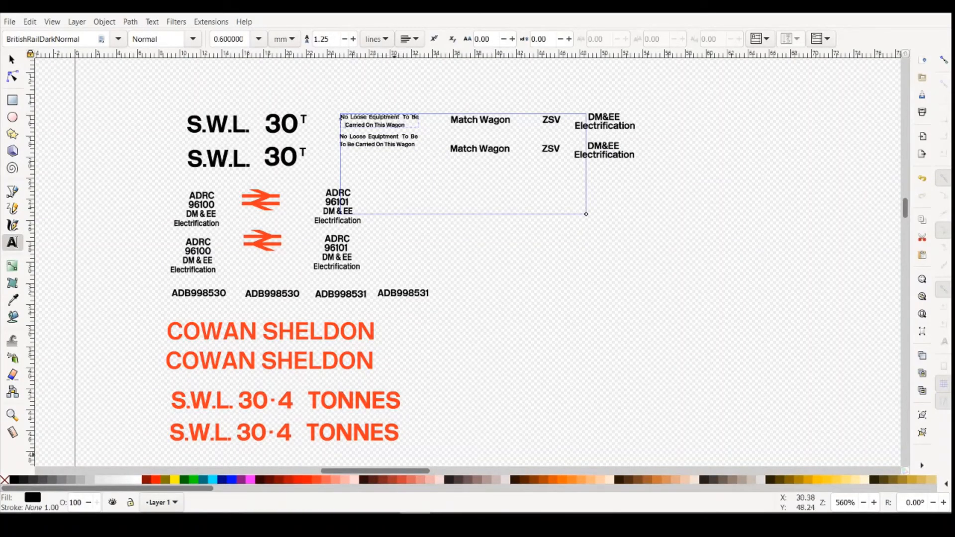
{"action": "mouse_move", "coordinate": [416, 521]}
{"action": "left_click", "coordinate": [416, 467]}
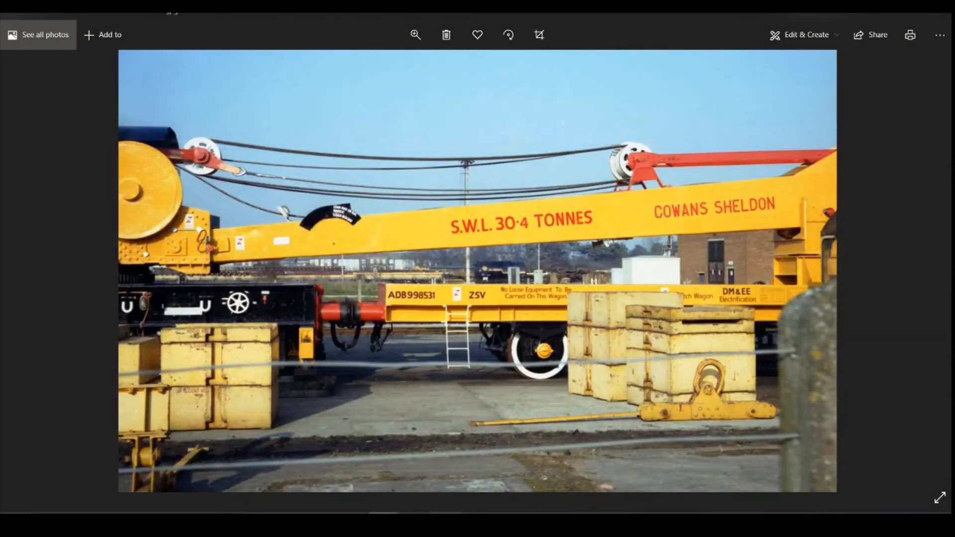
{"action": "left_click", "coordinate": [415, 521]}
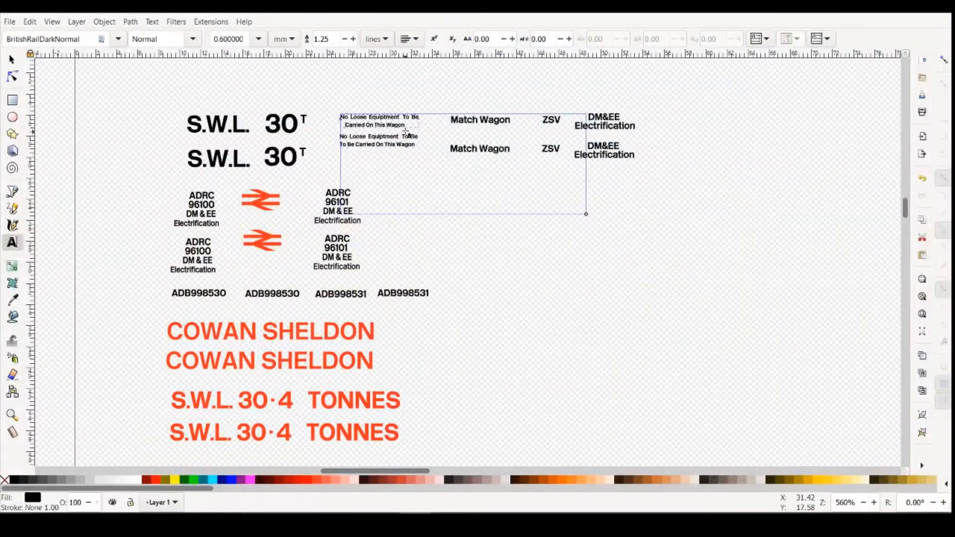
{"action": "left_click", "coordinate": [367, 125]}
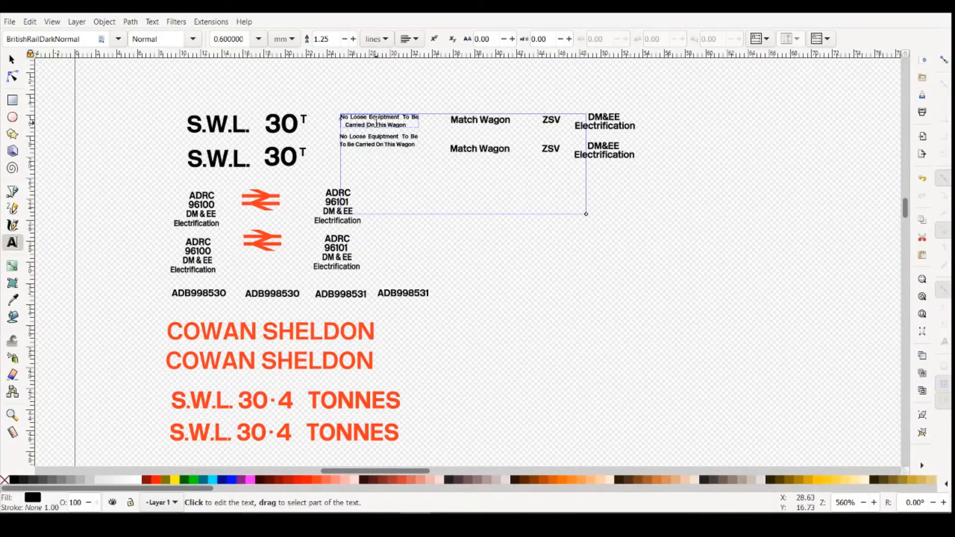
- Widen the word spacing in the line Carried On This Wagon of the upper No Loose Equiptment notice
{"action": "left_click", "coordinate": [376, 124]}
{"action": "left_click", "coordinate": [391, 125]}
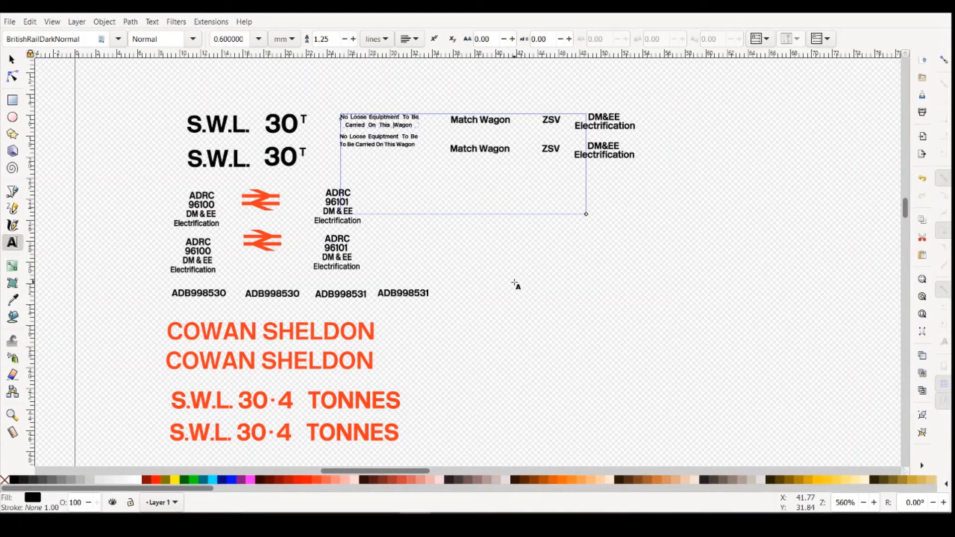
{"action": "key", "text": "Escape"}
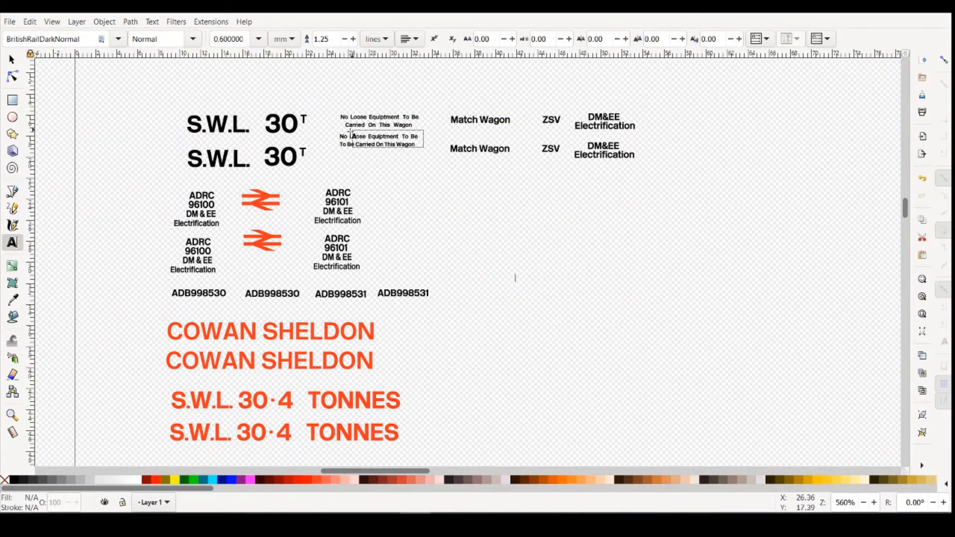
- Replace the lower No Loose Equiptment notice with a copy of the corrected upper notice, placed directly beneath it
{"action": "left_click", "coordinate": [451, 149]}
{"action": "left_click", "coordinate": [12, 59]}
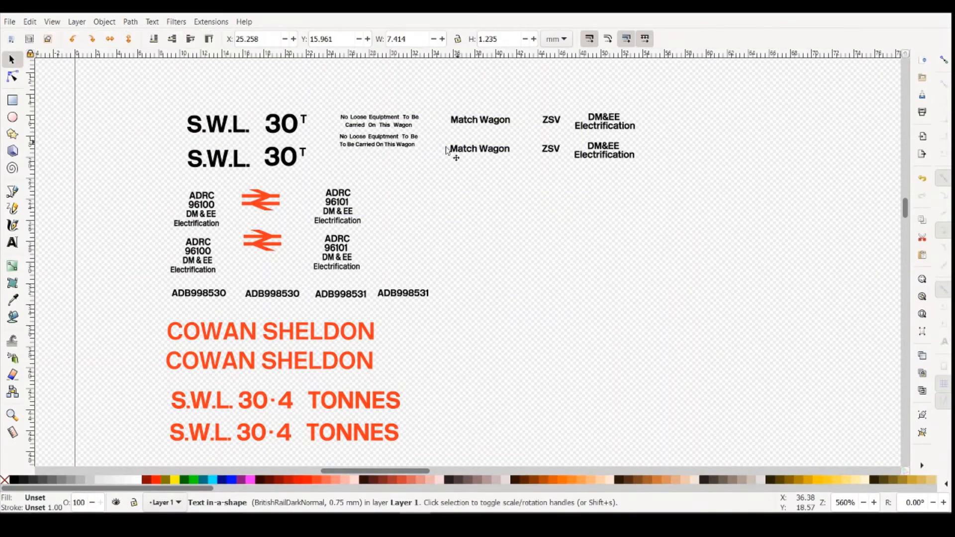
{"action": "left_click", "coordinate": [418, 147]}
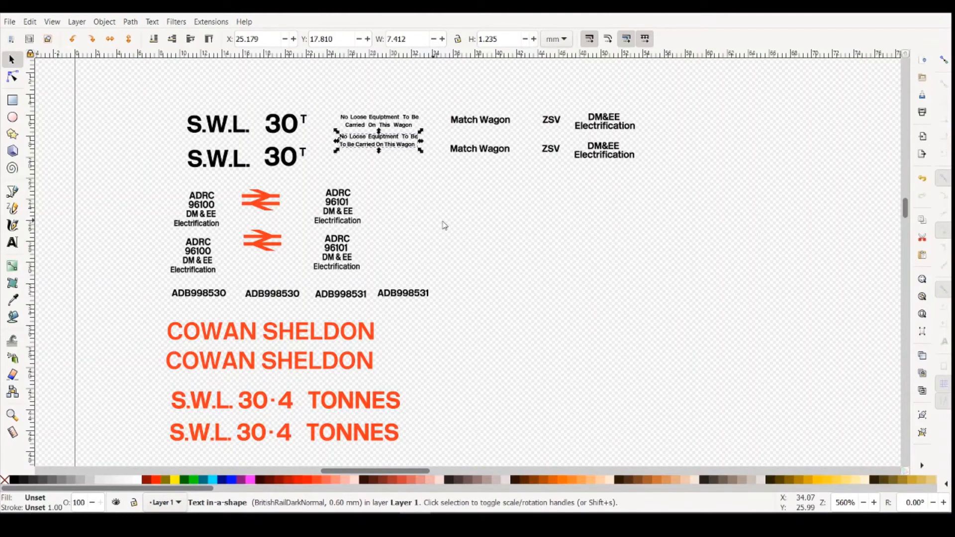
{"action": "key", "text": "Delete"}
{"action": "left_click_drag", "start_coordinate": [325, 99], "coordinate": [372, 152]}
{"action": "key", "text": "ctrl+v"}
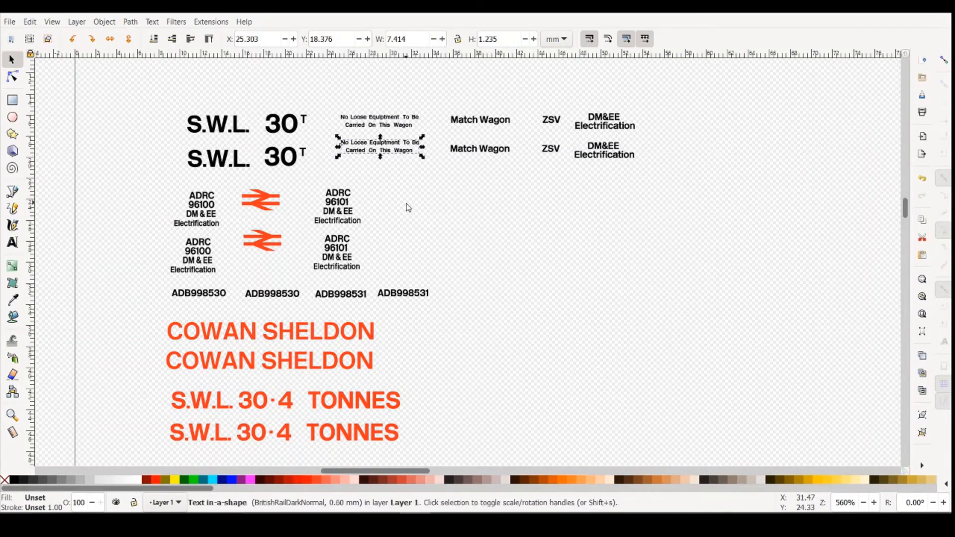
{"action": "left_click", "coordinate": [403, 238]}
- Compare the Match Wagon, ZSV and DM&EE Electrification decals with the lettering on the match wagons in the reference photos
{"action": "left_click", "coordinate": [439, 495]}
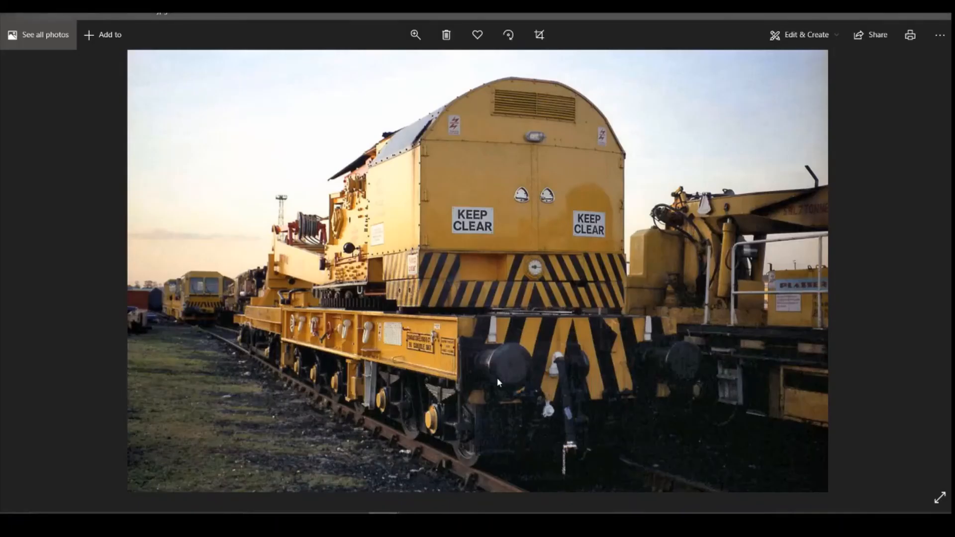
{"action": "key", "text": "Right"}
{"action": "key", "text": "Right"}
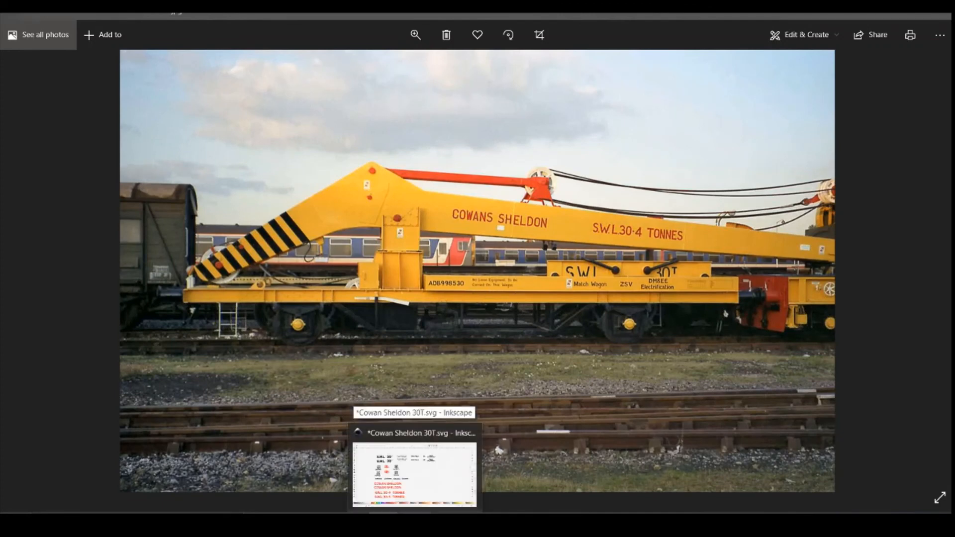
{"action": "mouse_move", "coordinate": [386, 520]}
{"action": "left_click", "coordinate": [518, 472]}
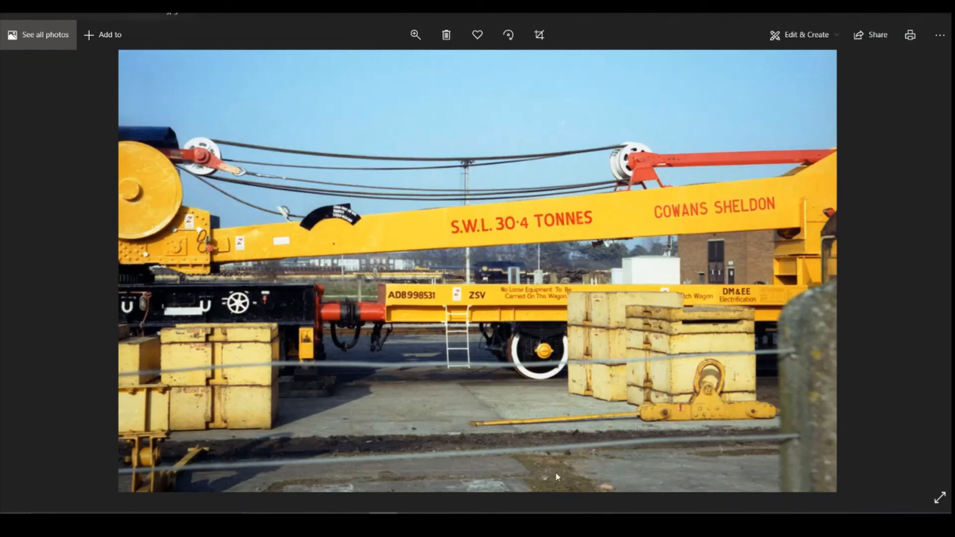
{"action": "left_click", "coordinate": [415, 521]}
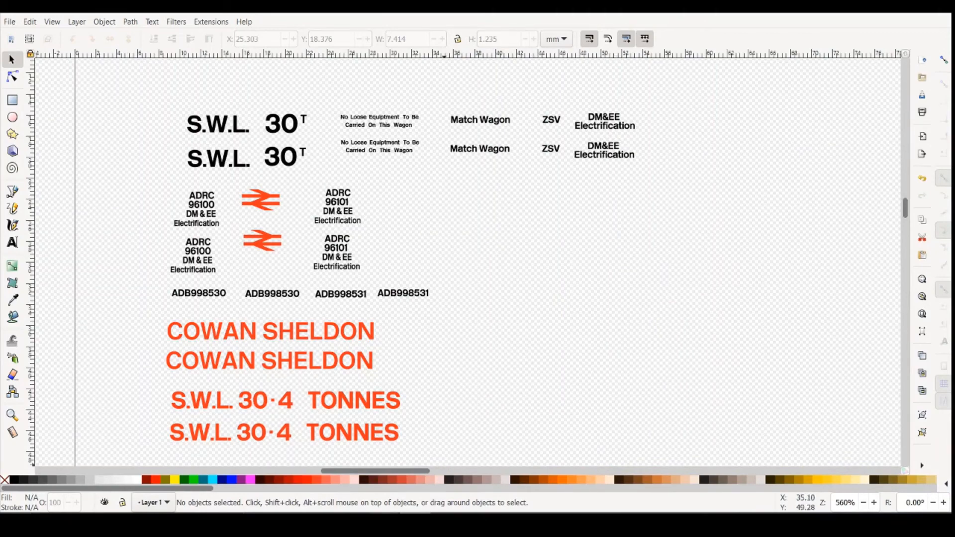
{"action": "mouse_move", "coordinate": [386, 520]}
{"action": "left_click", "coordinate": [487, 490]}
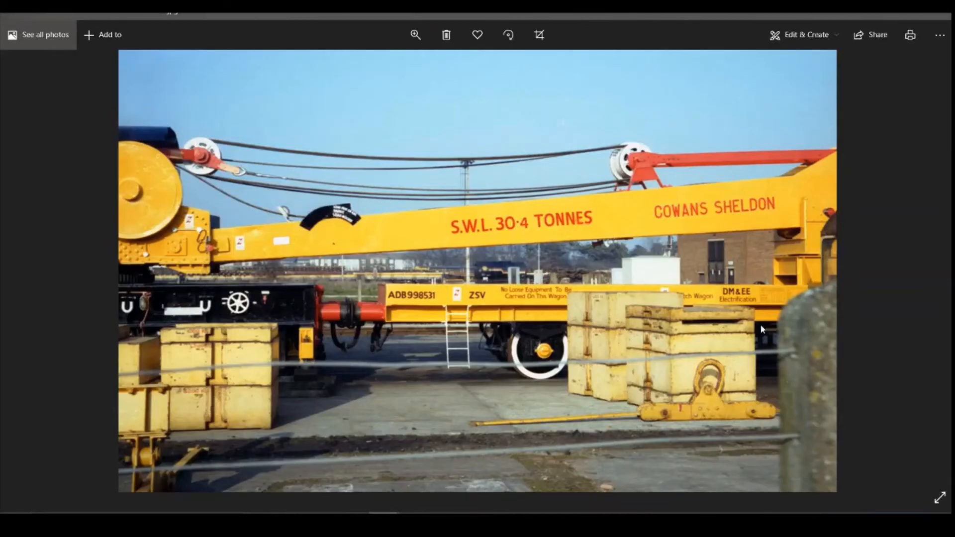
{"action": "left_click", "coordinate": [416, 520]}
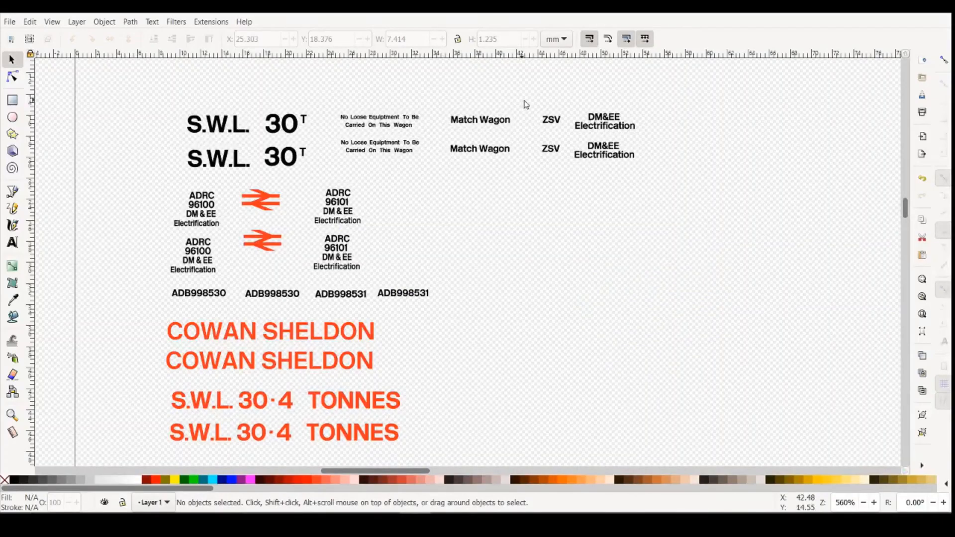
{"action": "left_click", "coordinate": [510, 122]}
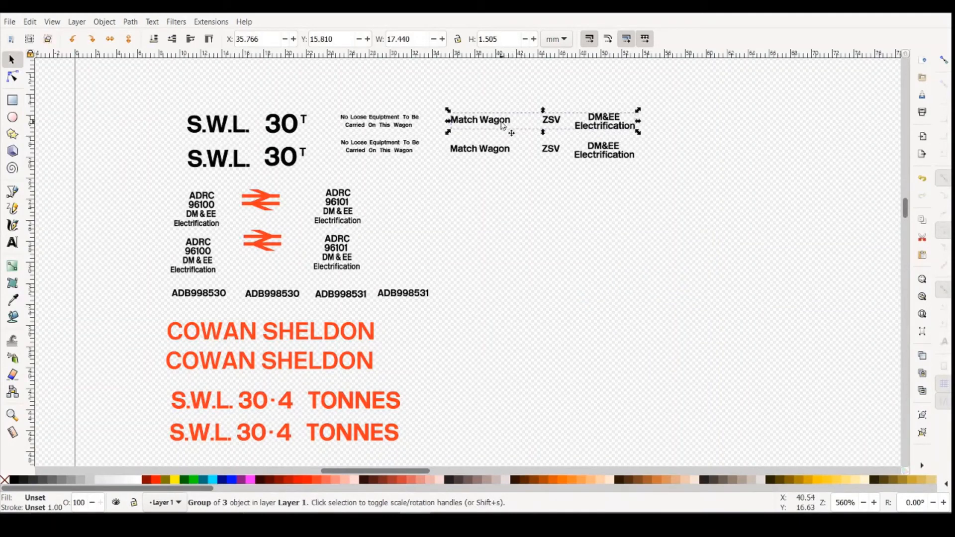
{"action": "mouse_move", "coordinate": [386, 521]}
{"action": "left_click", "coordinate": [433, 436]}
- Try to set the font of the words Match Wagon in the upper line to BritishRailLightNormal
{"action": "left_click", "coordinate": [13, 242]}
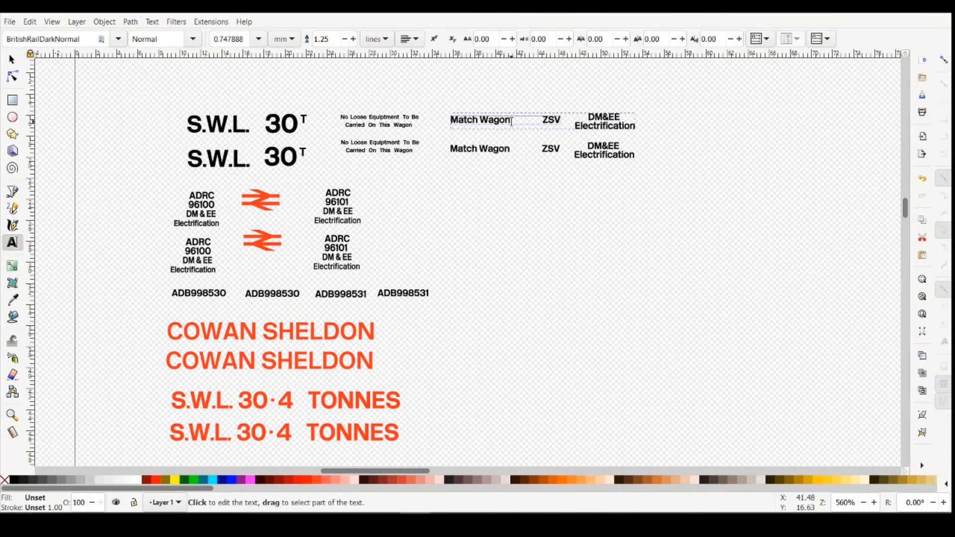
{"action": "left_click_drag", "start_coordinate": [512, 121], "coordinate": [451, 120]}
{"action": "left_click", "coordinate": [117, 39]}
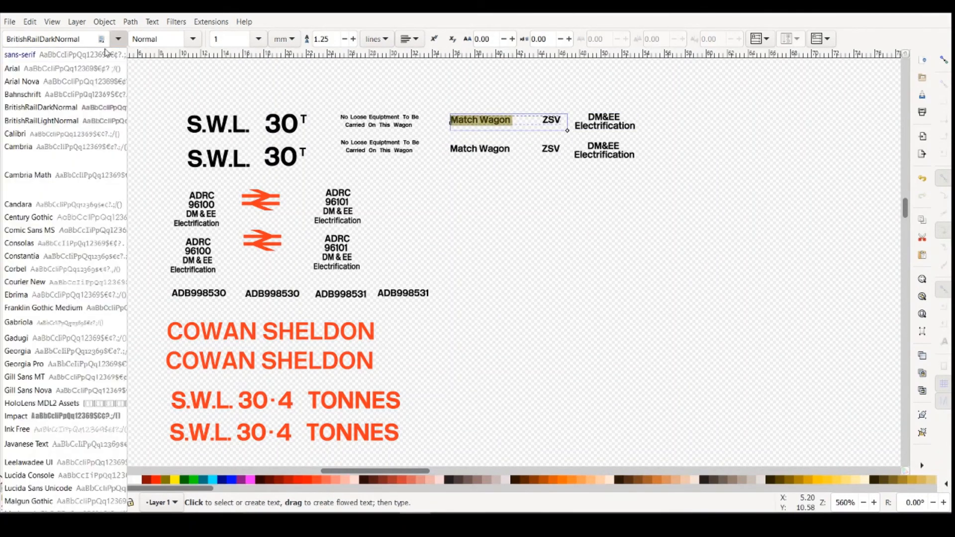
{"action": "left_click", "coordinate": [40, 121]}
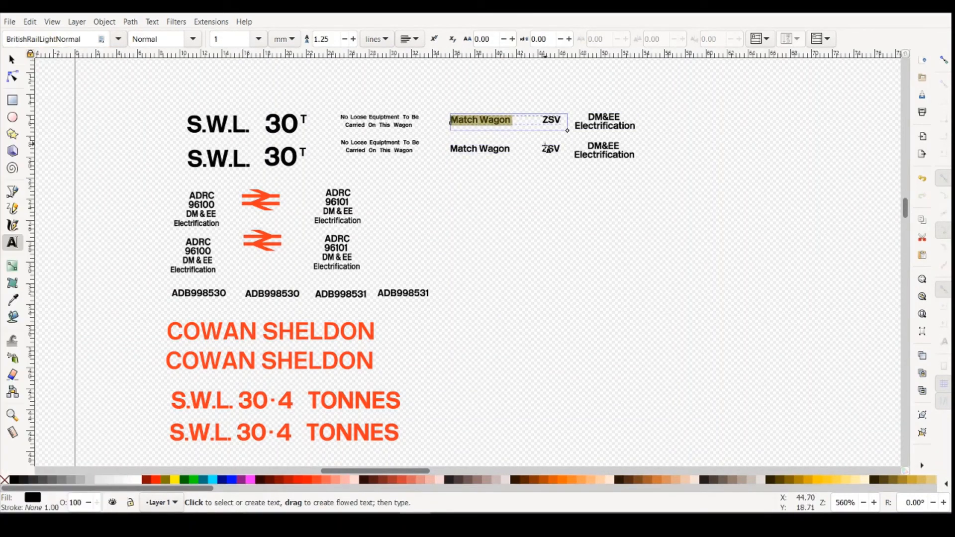
- Try to set the words Match Wagon in the lower line to the BritishRailLightNormal font
{"action": "left_click", "coordinate": [513, 147]}
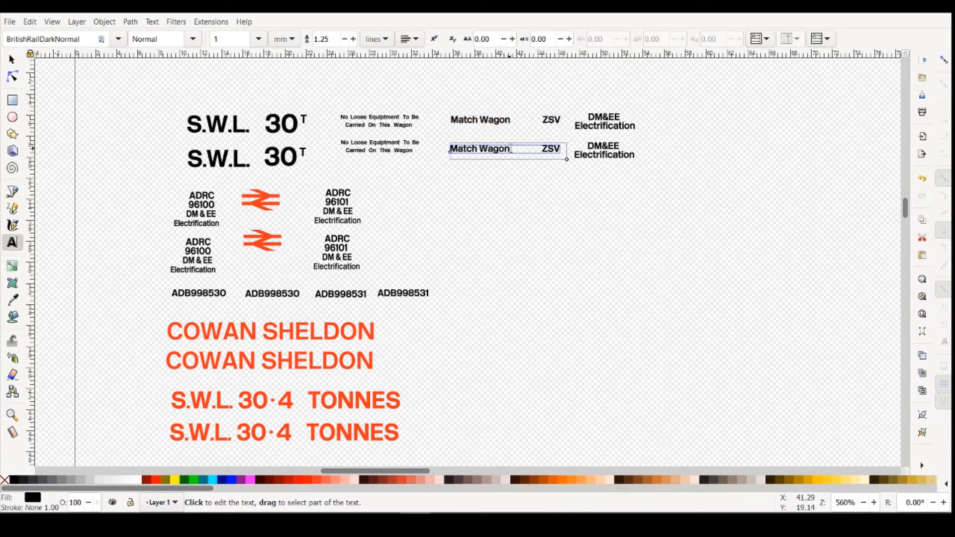
{"action": "left_click_drag", "start_coordinate": [512, 148], "coordinate": [450, 149]}
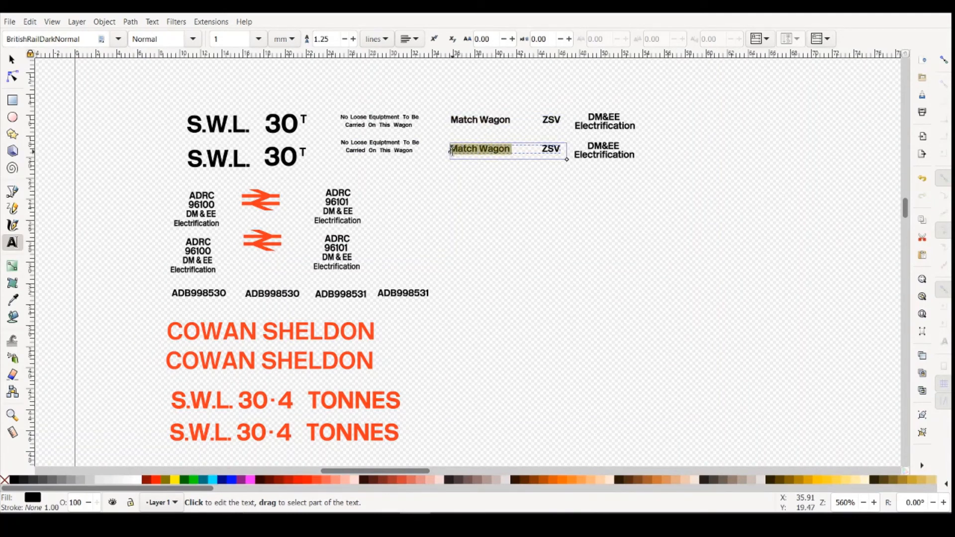
{"action": "left_click", "coordinate": [118, 38]}
{"action": "left_click", "coordinate": [55, 124]}
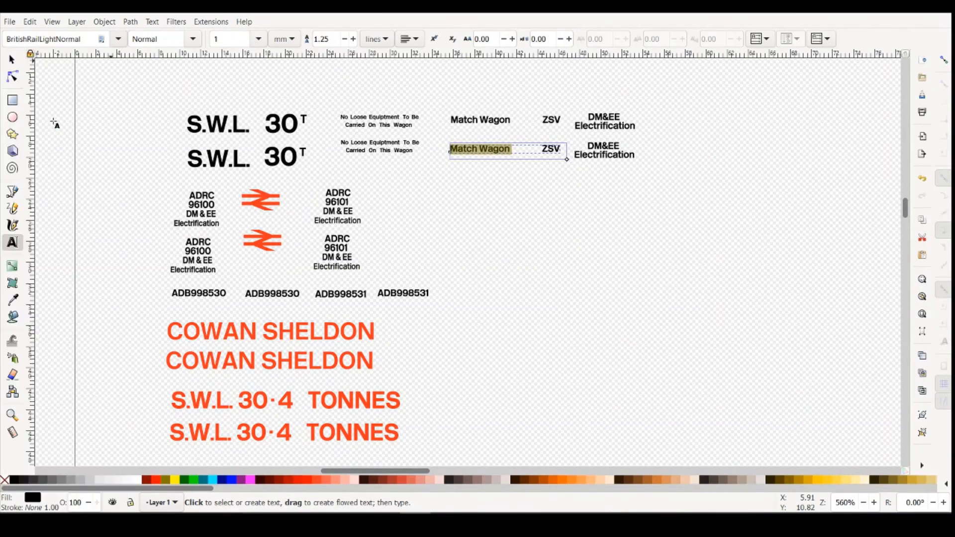
{"action": "left_click", "coordinate": [521, 195]}
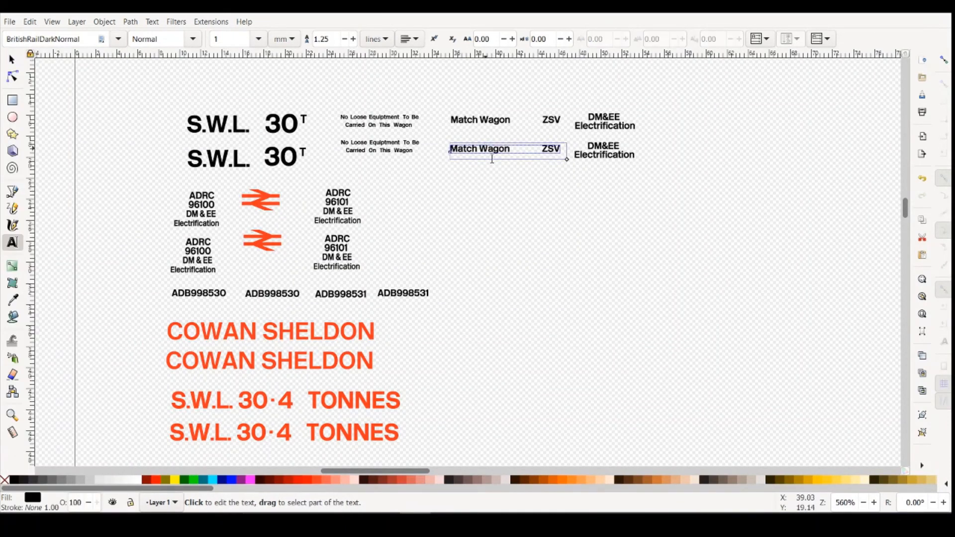
- Reselect only the words Match Wagon in the upper line, leaving out ZSV, and try the BritishRailLightNormal font again
{"action": "left_click", "coordinate": [473, 107]}
{"action": "left_click", "coordinate": [492, 117]}
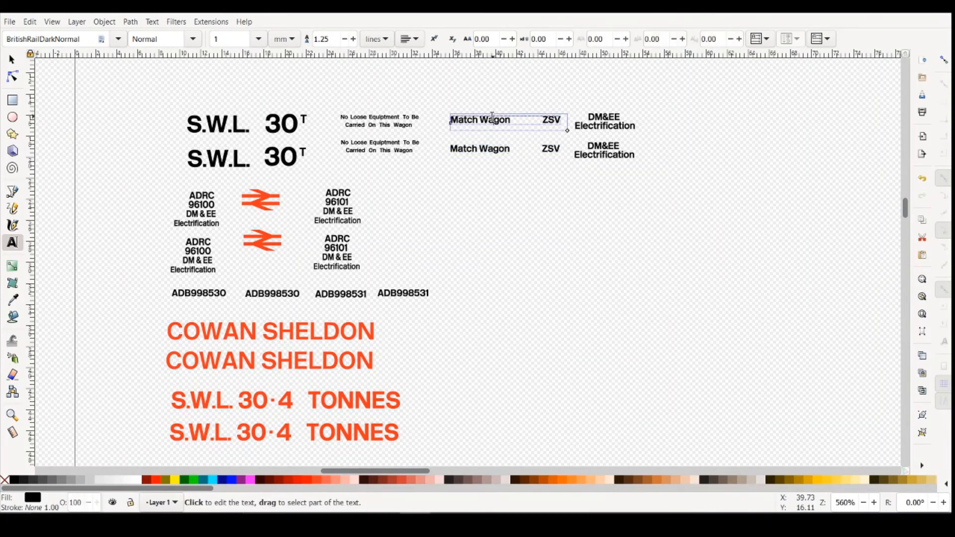
{"action": "left_click", "coordinate": [511, 119]}
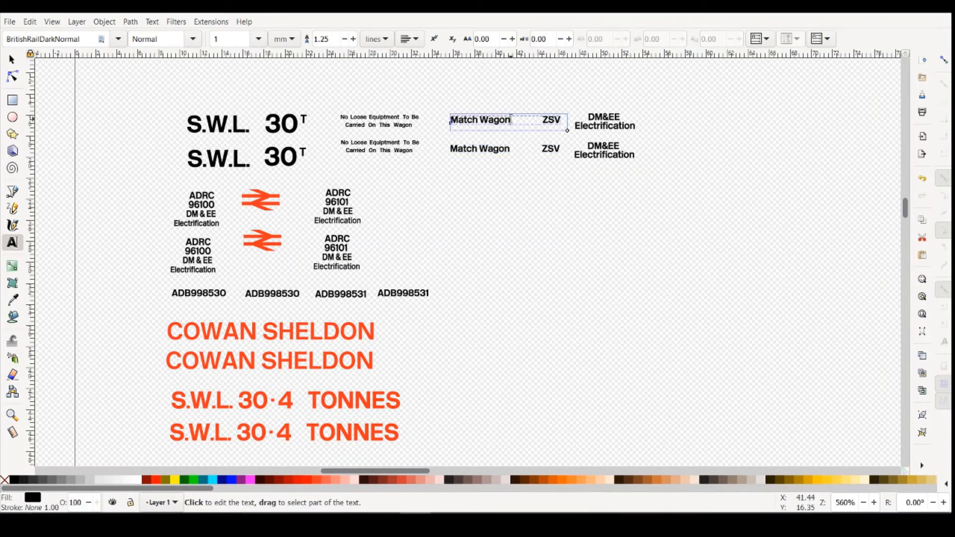
{"action": "triple_click", "coordinate": [509, 121]}
{"action": "double_click", "coordinate": [509, 120]}
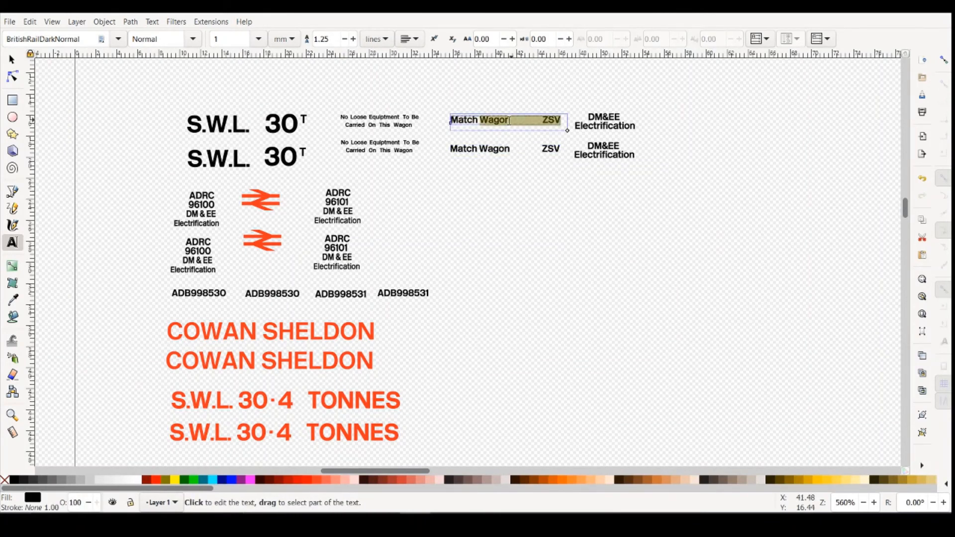
{"action": "left_click_drag", "start_coordinate": [509, 120], "coordinate": [437, 126]}
{"action": "left_click", "coordinate": [509, 120]}
{"action": "left_click_drag", "start_coordinate": [514, 120], "coordinate": [433, 122]}
{"action": "left_click", "coordinate": [118, 39]}
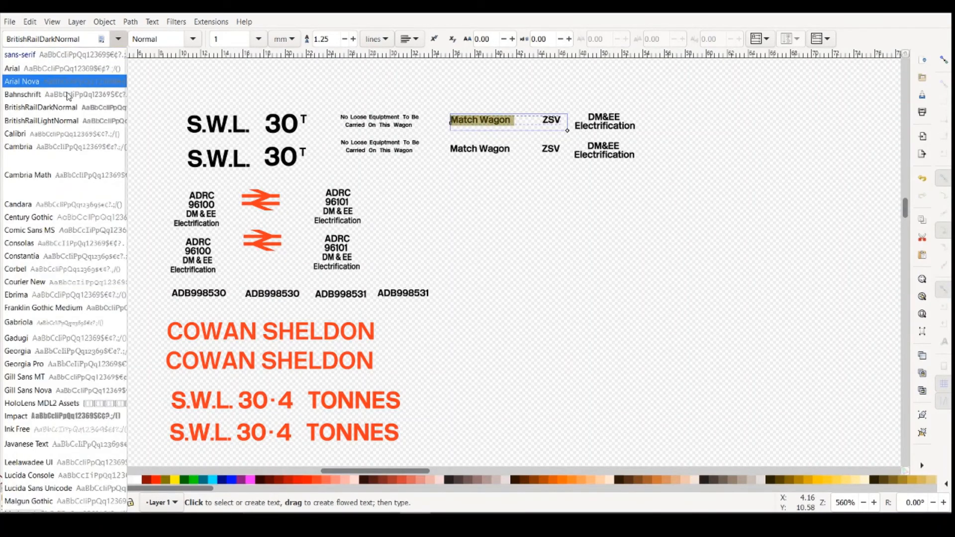
{"action": "left_click", "coordinate": [42, 122]}
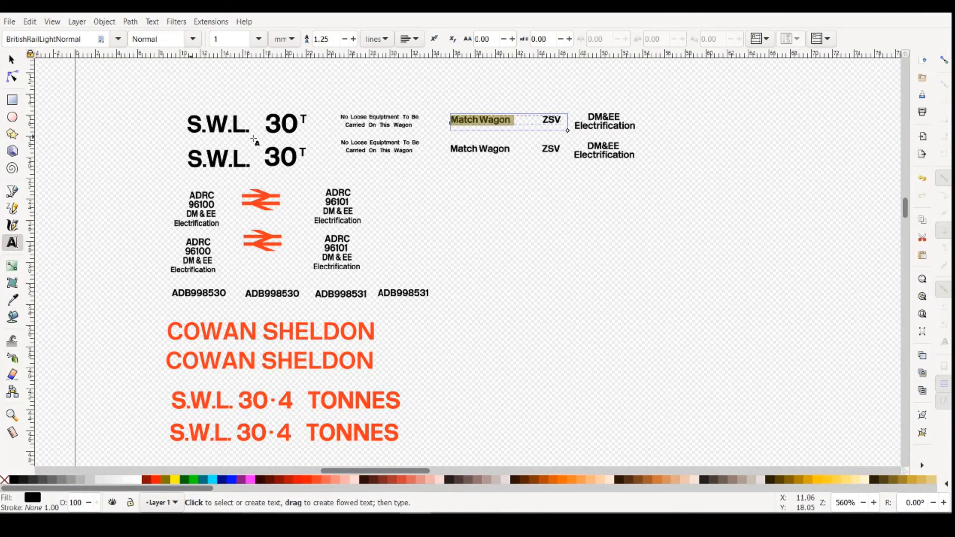
- Try retyping the upper Match Wagon text over the selected words, and undo the typed letters
{"action": "type", "text": "M"}
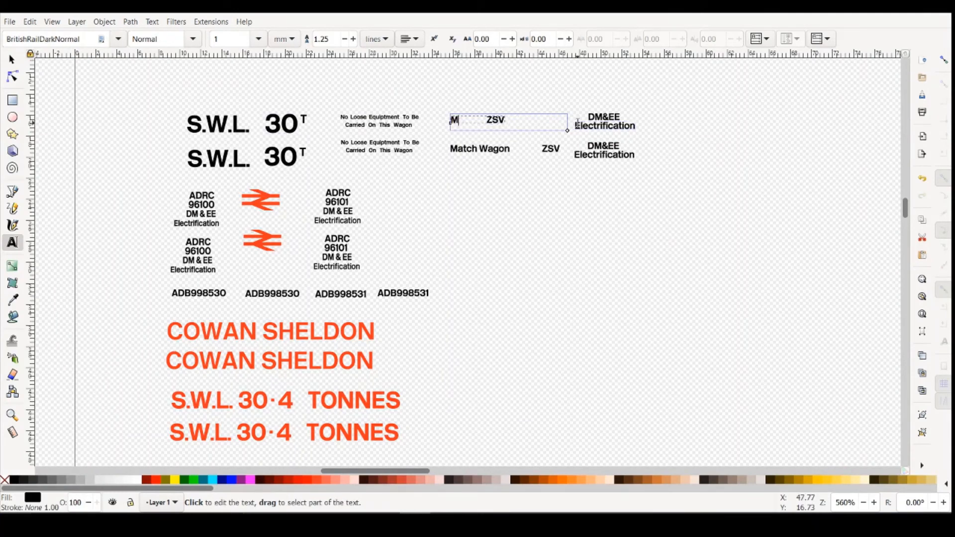
{"action": "type", "text": "a"}
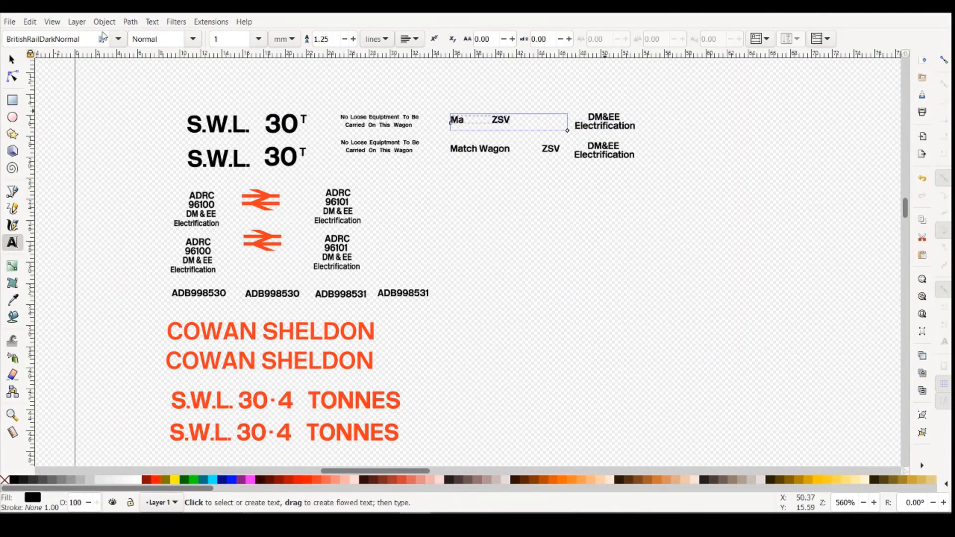
{"action": "left_click", "coordinate": [27, 22]}
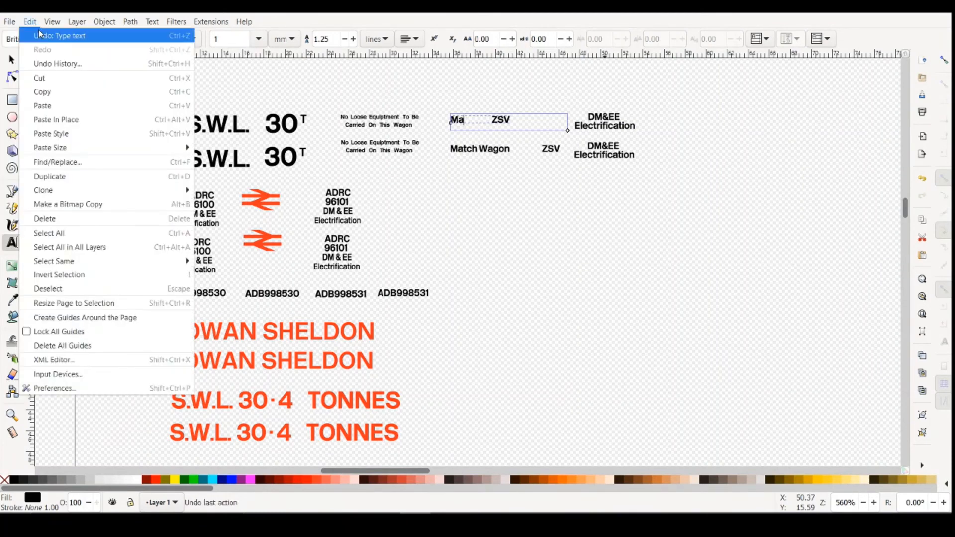
{"action": "left_click", "coordinate": [39, 36]}
{"action": "left_click", "coordinate": [31, 22]}
{"action": "left_click", "coordinate": [40, 38]}
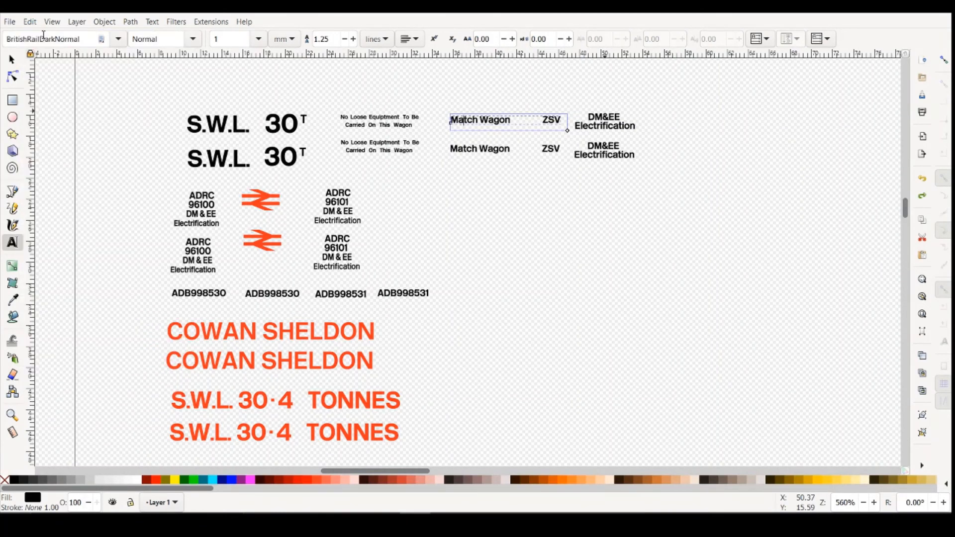
- Retry applying BritishRailLightNormal to the restored words Match Wagon in the upper line
{"action": "left_click_drag", "start_coordinate": [511, 121], "coordinate": [434, 123]}
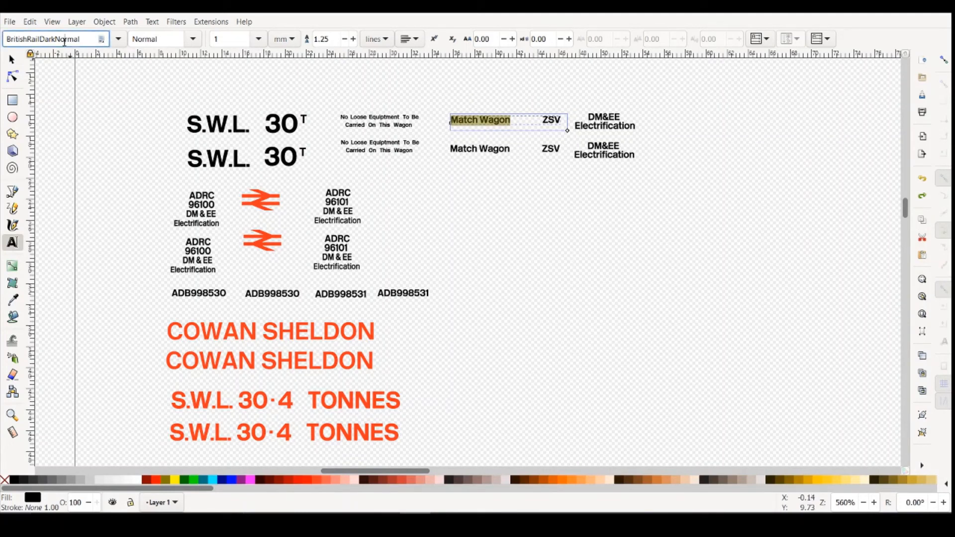
{"action": "left_click", "coordinate": [118, 39]}
{"action": "left_click", "coordinate": [111, 123]}
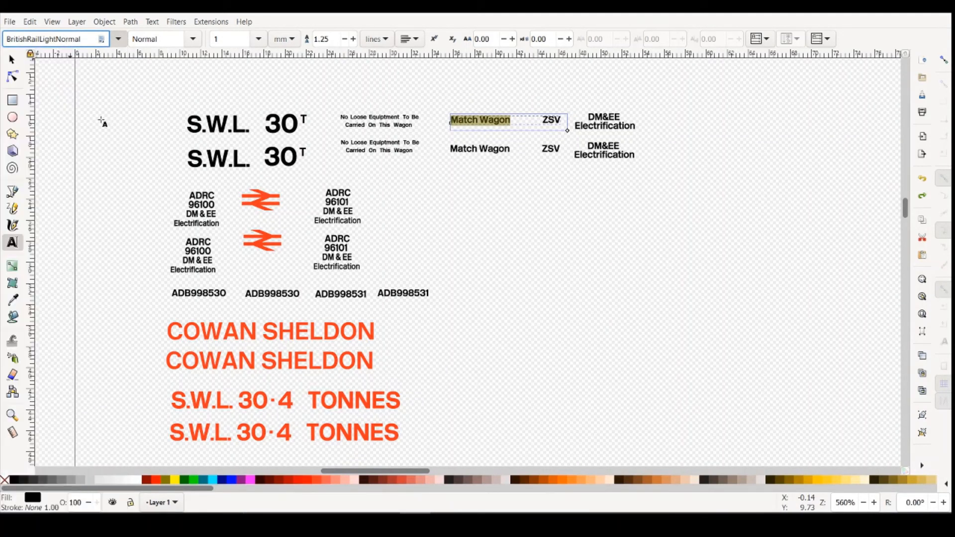
- Ungroup the upper Match Wagon, ZSV and DM&EE Electrification lettering into separate text objects
{"action": "left_click", "coordinate": [11, 60]}
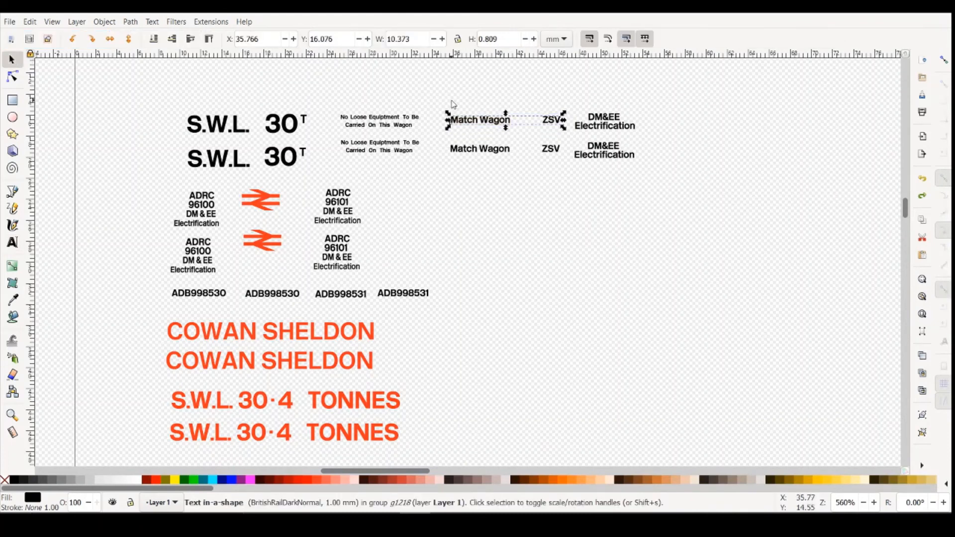
{"action": "left_click_drag", "start_coordinate": [427, 96], "coordinate": [642, 148]}
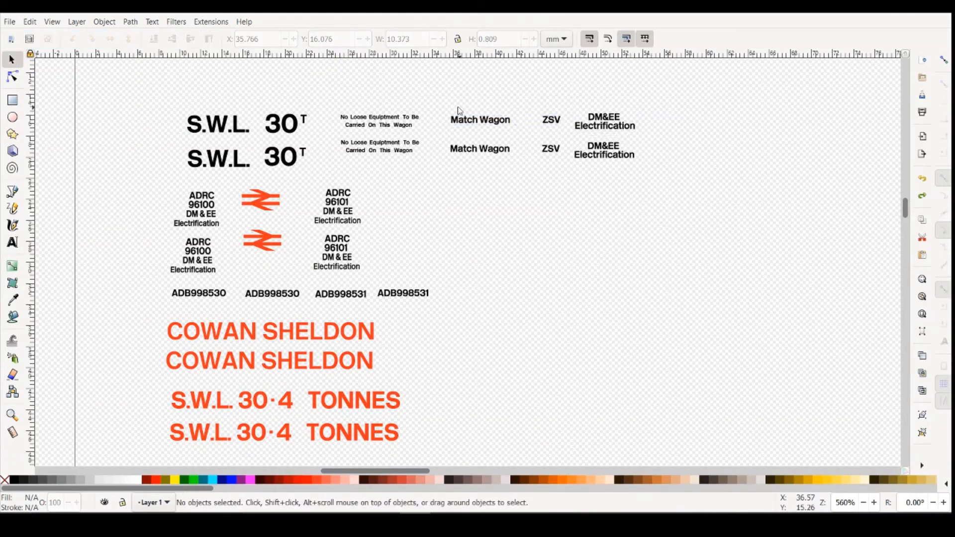
{"action": "left_click_drag", "start_coordinate": [440, 100], "coordinate": [679, 141]}
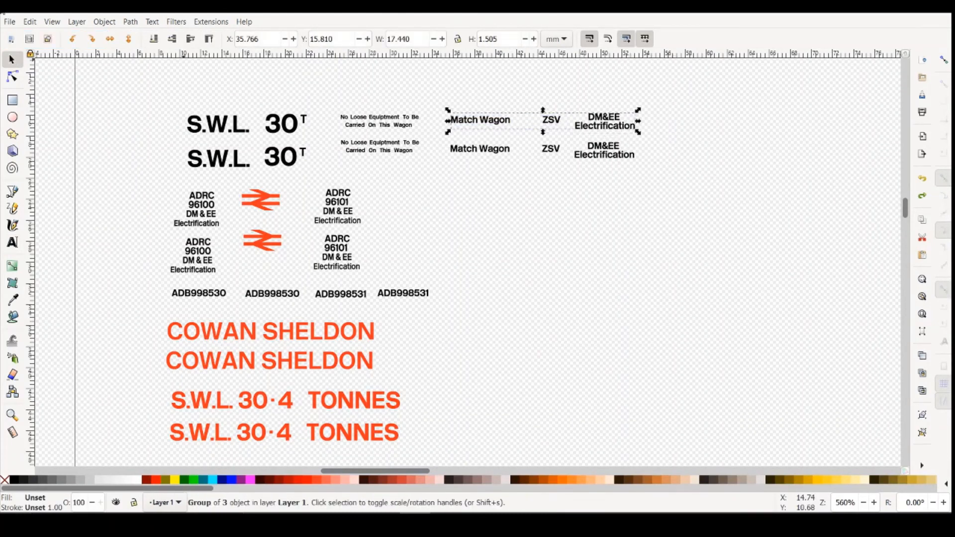
{"action": "left_click", "coordinate": [102, 22]}
{"action": "left_click", "coordinate": [139, 132]}
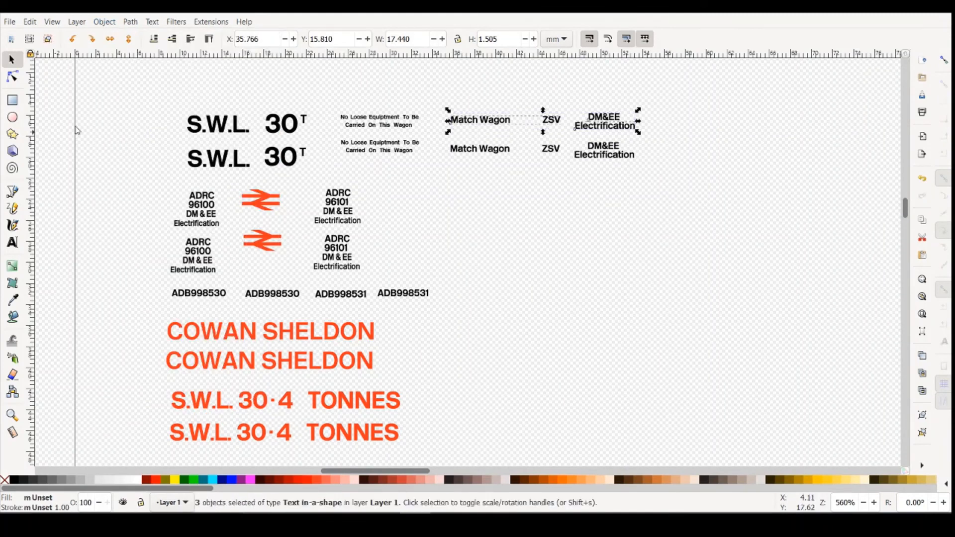
- Select only the words Match Wagon in the ungrouped upper line and try switching them to the BritishRailLightNormal font
{"action": "left_click", "coordinate": [12, 243]}
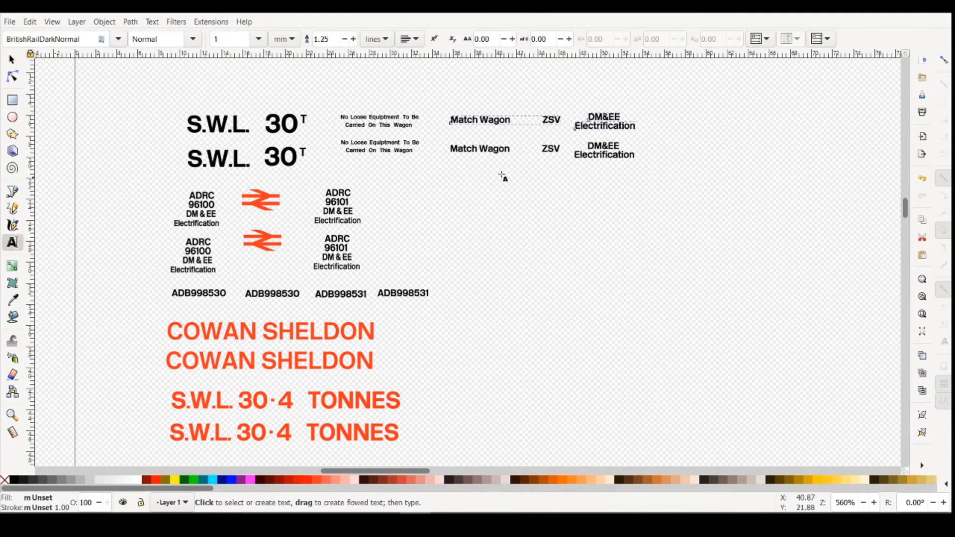
{"action": "left_click", "coordinate": [512, 122]}
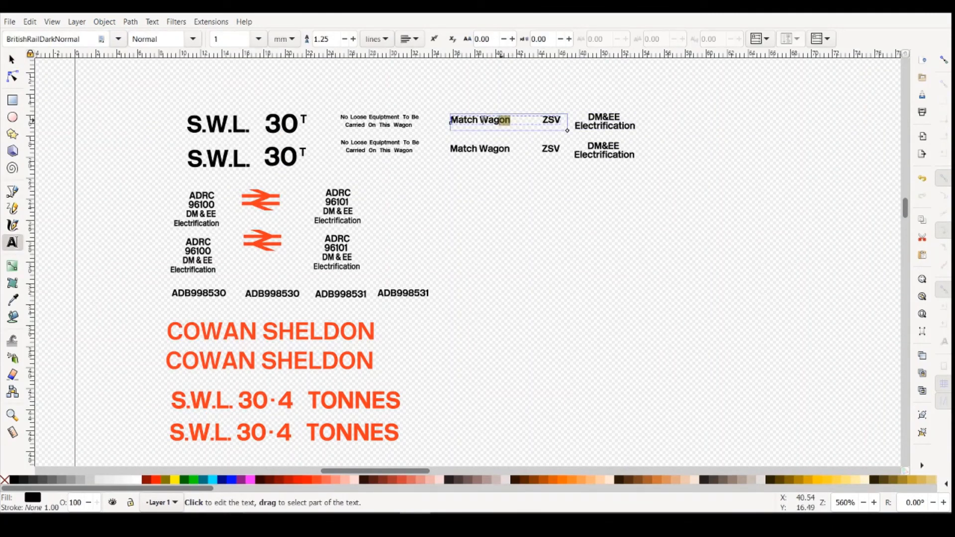
{"action": "left_click_drag", "start_coordinate": [511, 121], "coordinate": [442, 121]}
{"action": "left_click", "coordinate": [120, 42]}
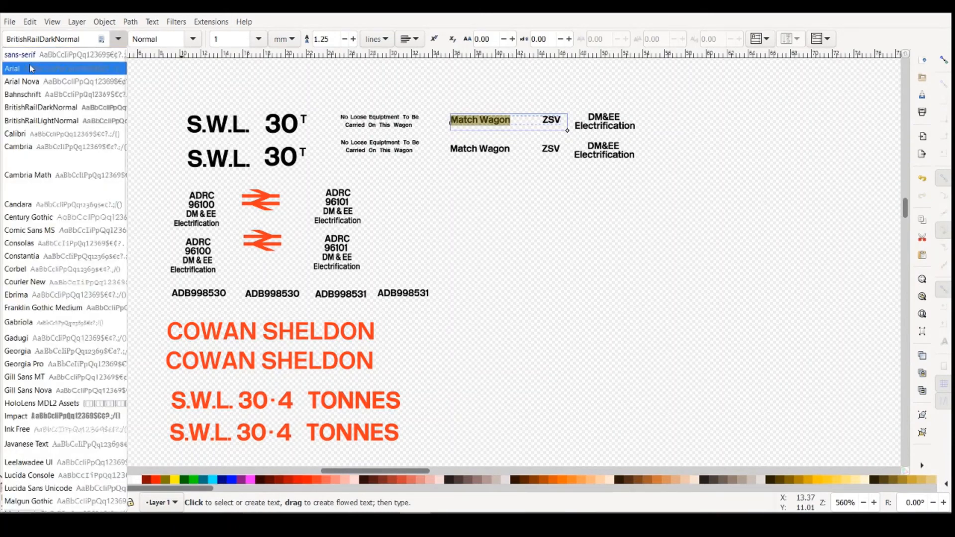
{"action": "left_click", "coordinate": [54, 122]}
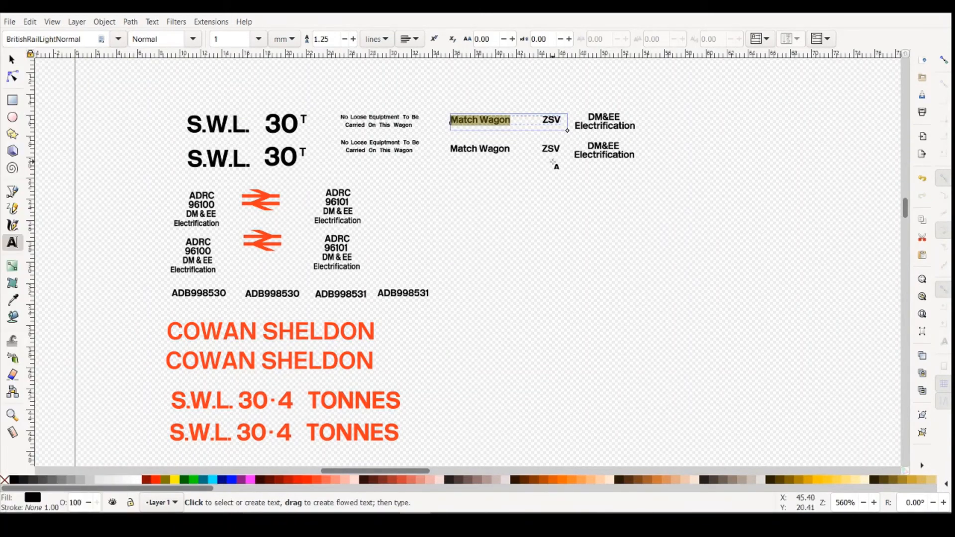
{"action": "left_click", "coordinate": [85, 42]}
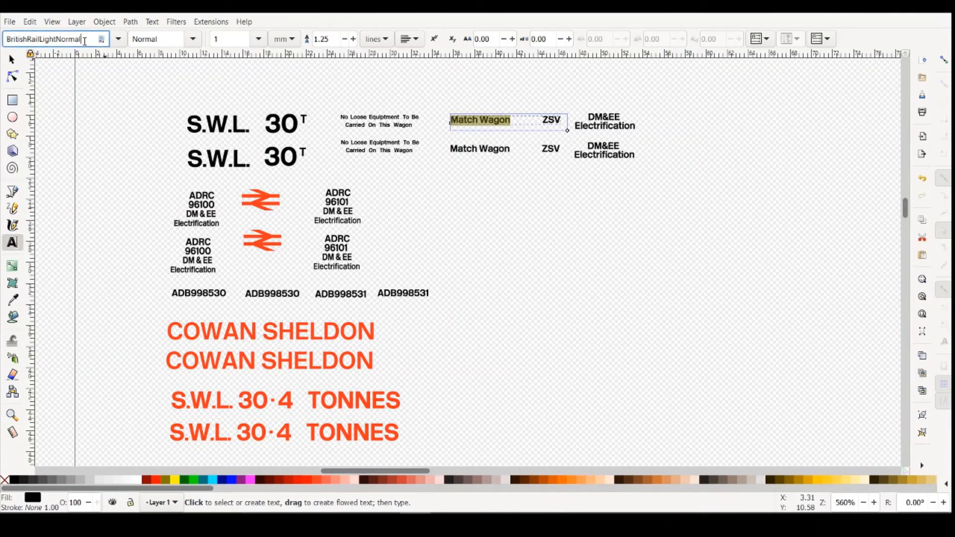
- Reselect the upper Match Wagon words and retry the BritishRailLightNormal font on them
{"action": "left_click", "coordinate": [516, 122]}
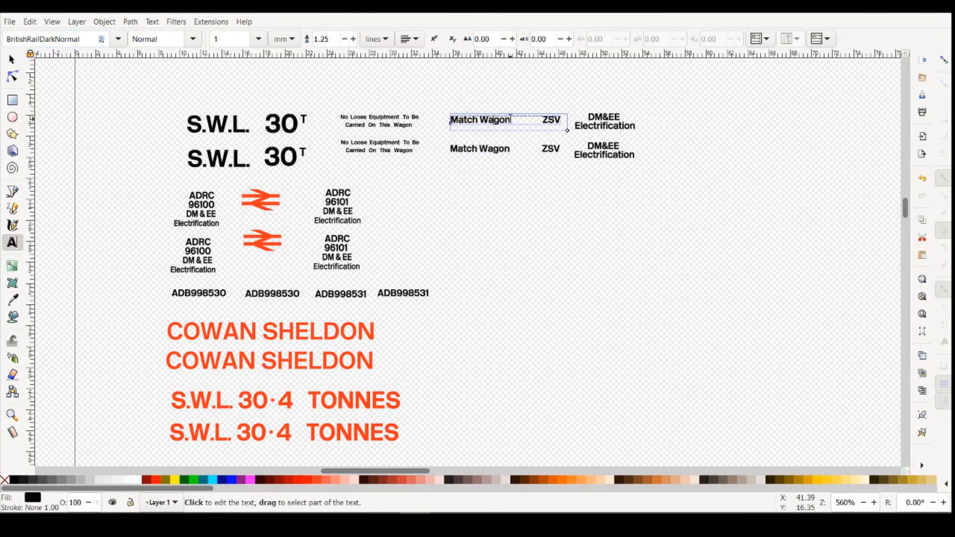
{"action": "left_click_drag", "start_coordinate": [511, 120], "coordinate": [451, 120]}
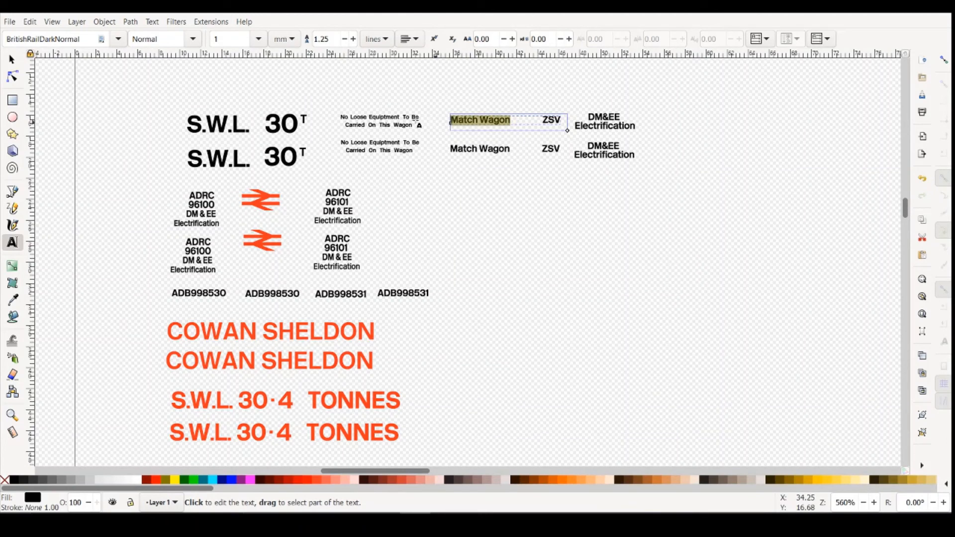
{"action": "left_click", "coordinate": [102, 40]}
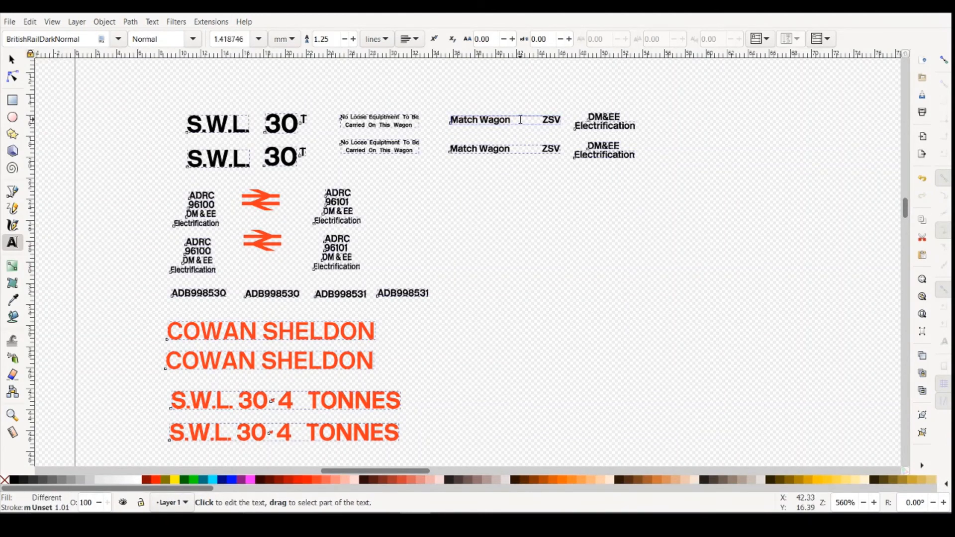
{"action": "left_click_drag", "start_coordinate": [511, 120], "coordinate": [450, 120]}
{"action": "left_click", "coordinate": [118, 39]}
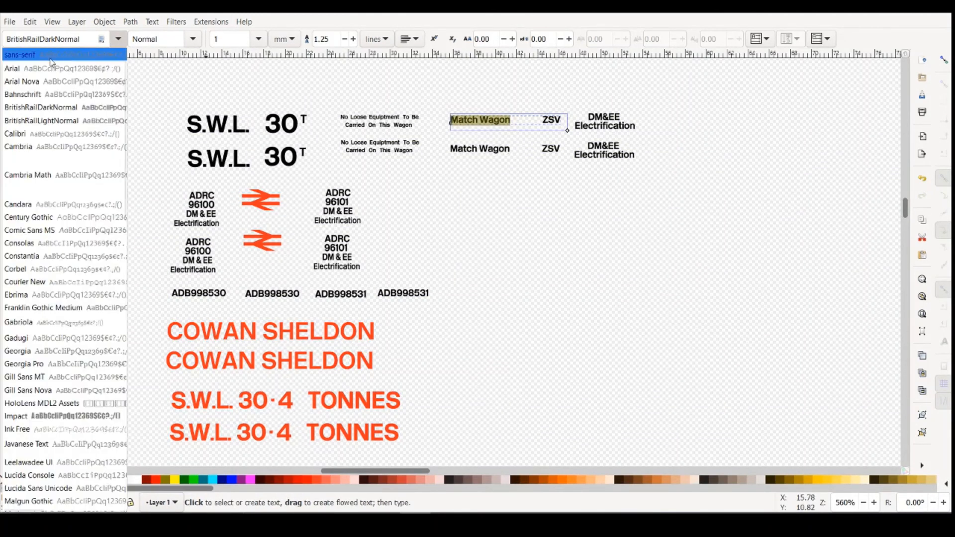
{"action": "left_click", "coordinate": [66, 124]}
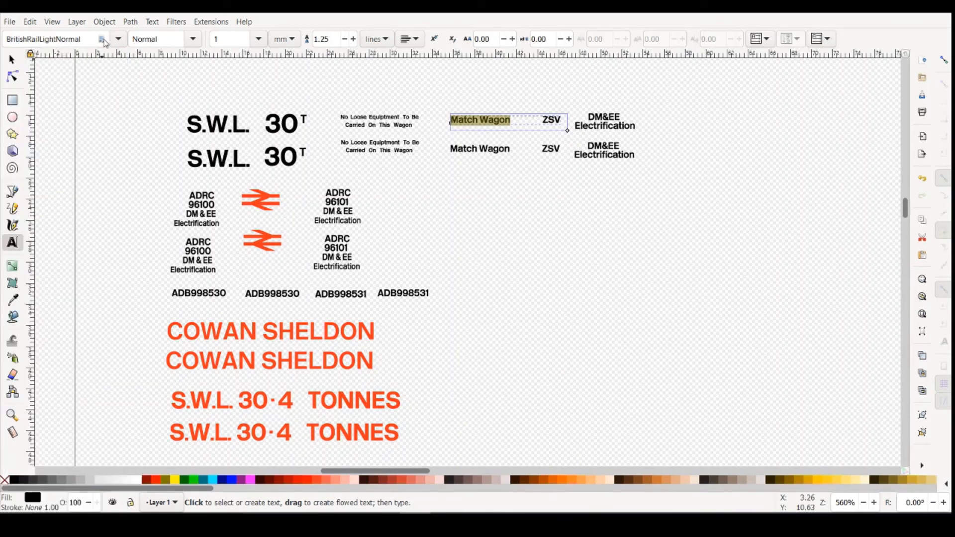
{"action": "key", "text": "Escape"}
- Delete the words Match Wagon from the upper line and try retyping them in BritishRailLightNormal
{"action": "left_click", "coordinate": [496, 119]}
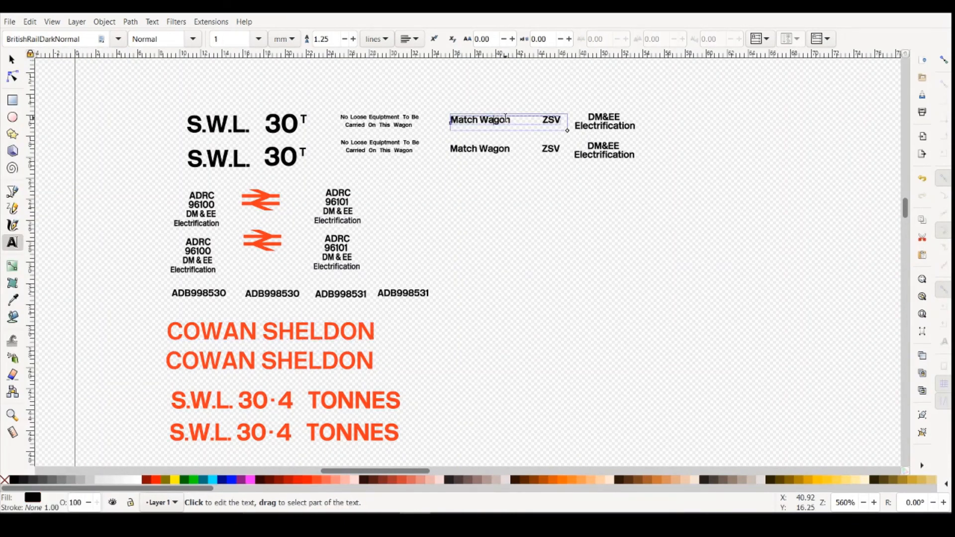
{"action": "double_click", "coordinate": [508, 120]}
{"action": "left_click_drag", "start_coordinate": [514, 120], "coordinate": [447, 125]}
{"action": "key", "text": "Delete"}
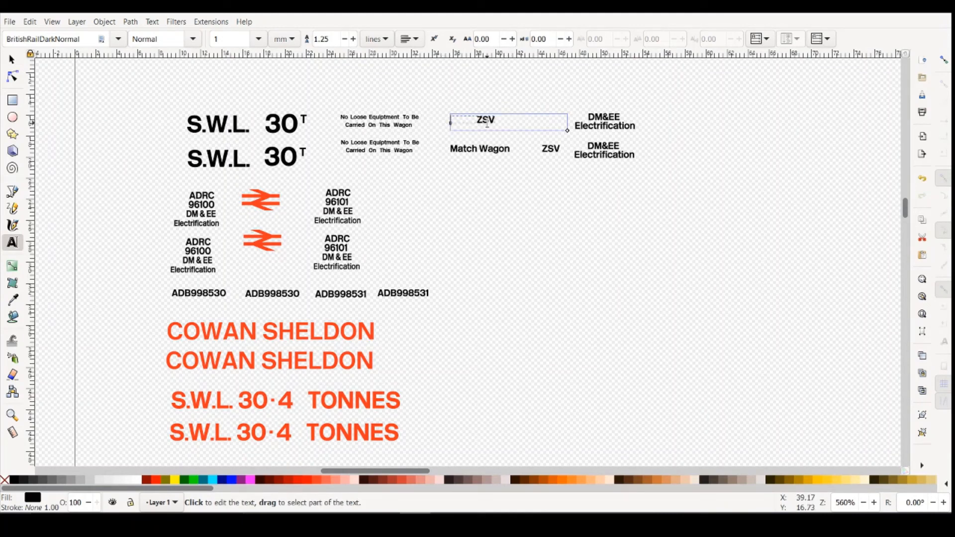
{"action": "left_click", "coordinate": [118, 39]}
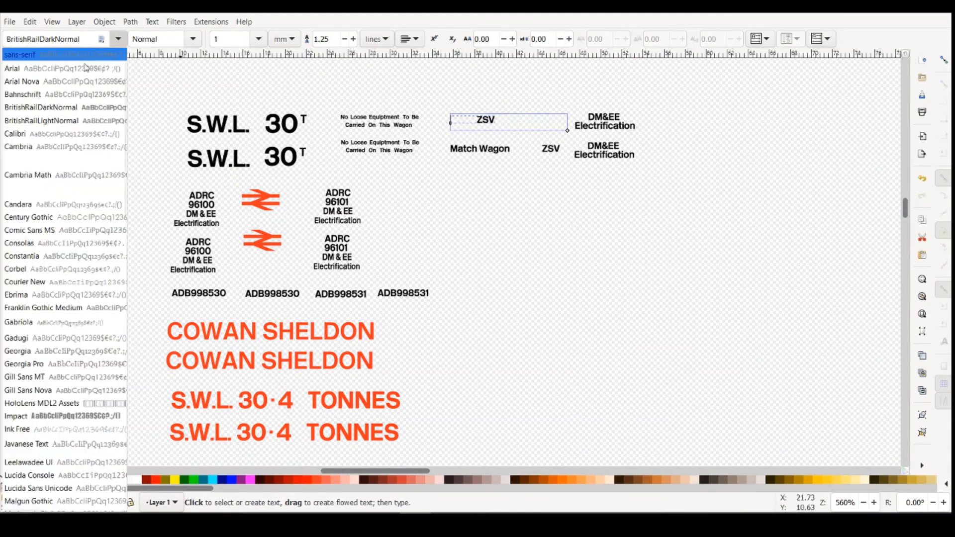
{"action": "left_click", "coordinate": [88, 119]}
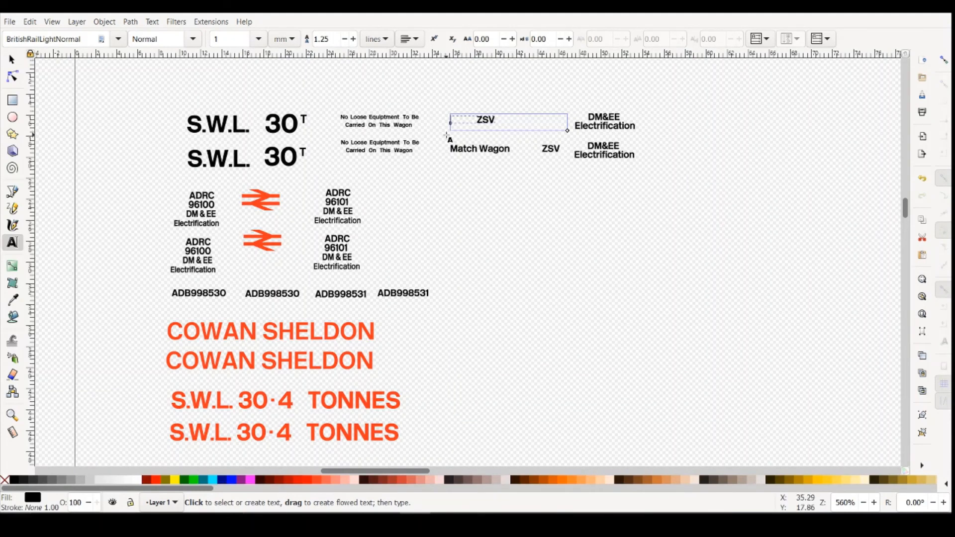
{"action": "type", "text": "M"}
- Undo the retyped letter and the deletion of Match Wagon in the upper line
{"action": "left_click", "coordinate": [30, 21]}
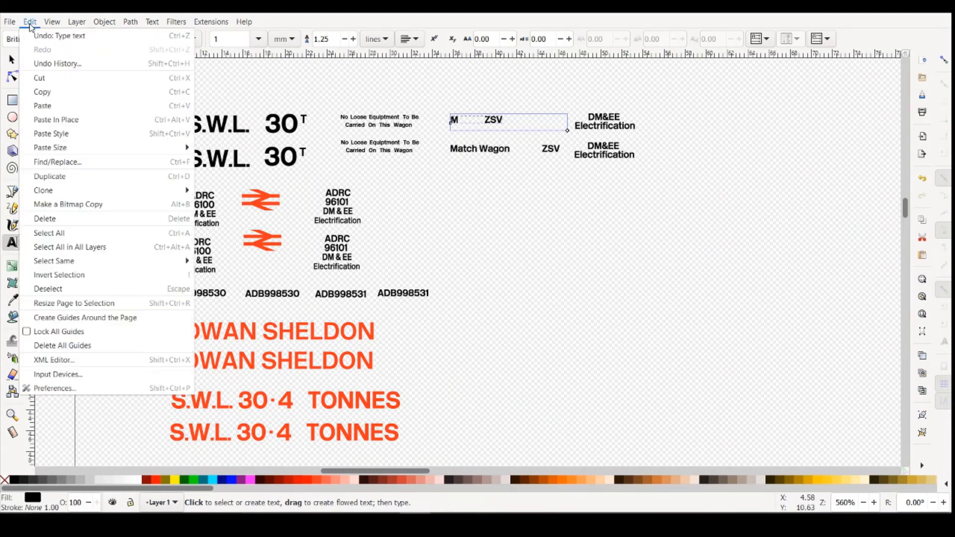
{"action": "left_click", "coordinate": [36, 37]}
{"action": "left_click", "coordinate": [30, 22]}
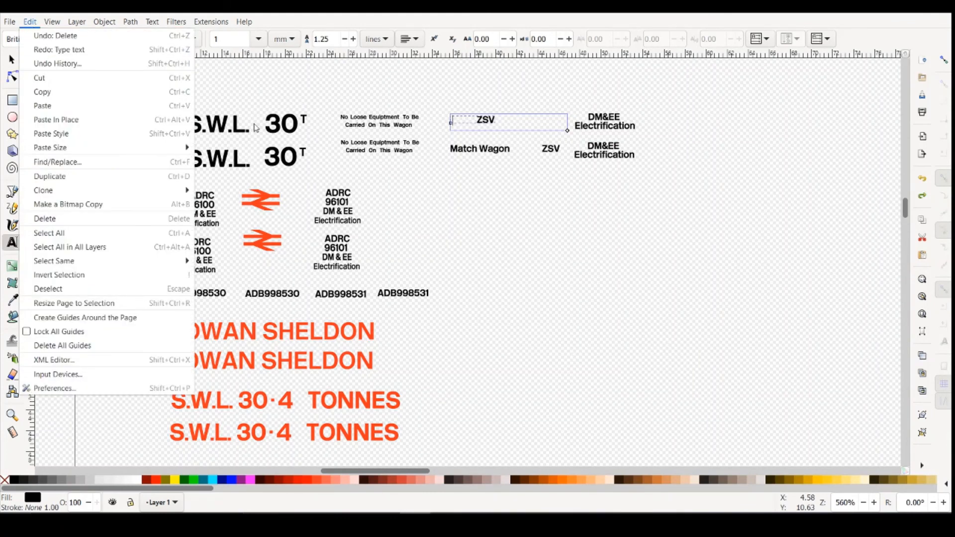
{"action": "left_click", "coordinate": [55, 36]}
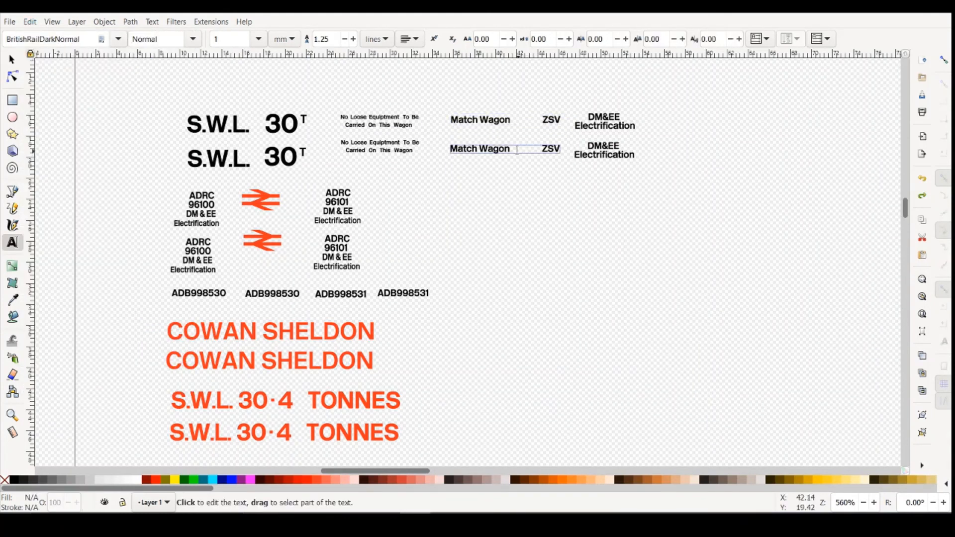
- Apply BritishRailLightNormal to the words Match Wagon in the upper line using the Text and Font dialog
{"action": "left_click", "coordinate": [513, 119]}
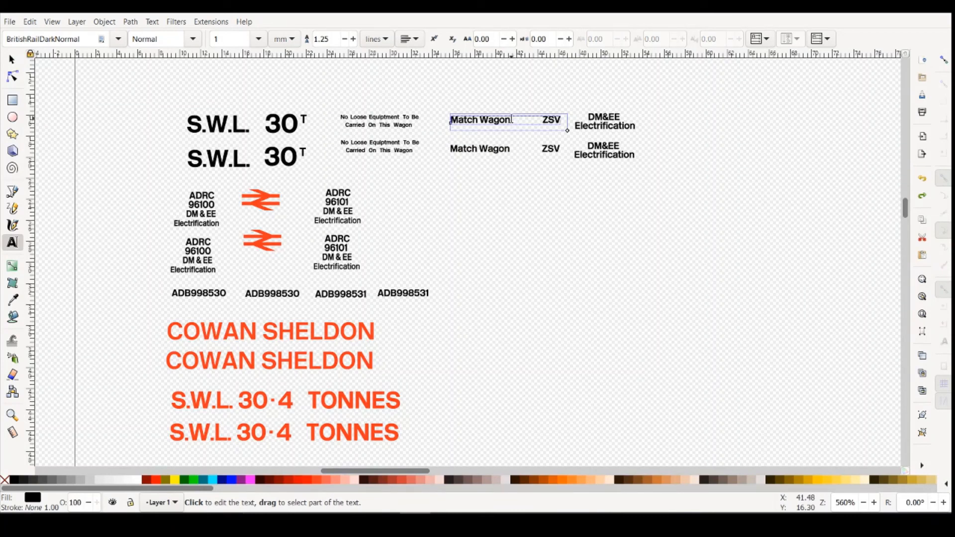
{"action": "left_click_drag", "start_coordinate": [515, 120], "coordinate": [445, 120]}
{"action": "left_click", "coordinate": [155, 24]}
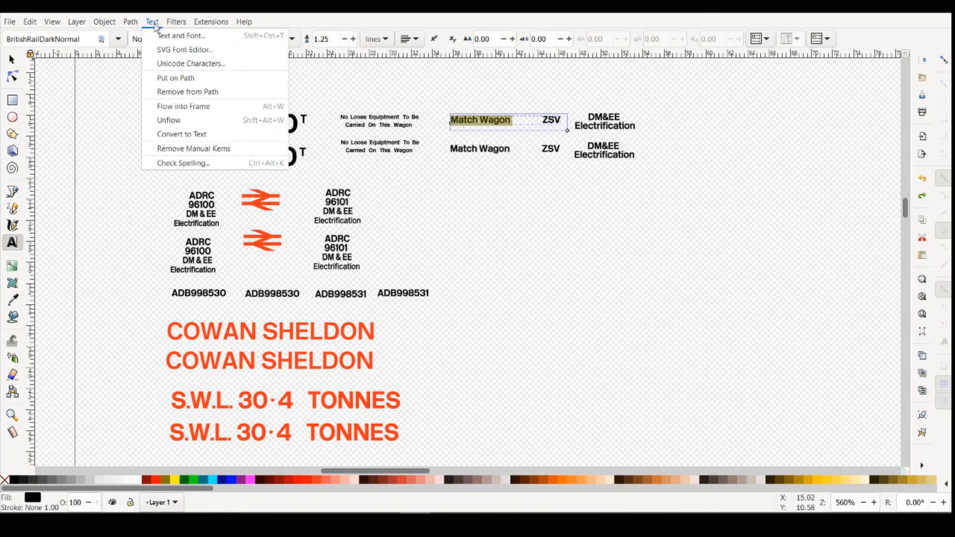
{"action": "left_click", "coordinate": [165, 35]}
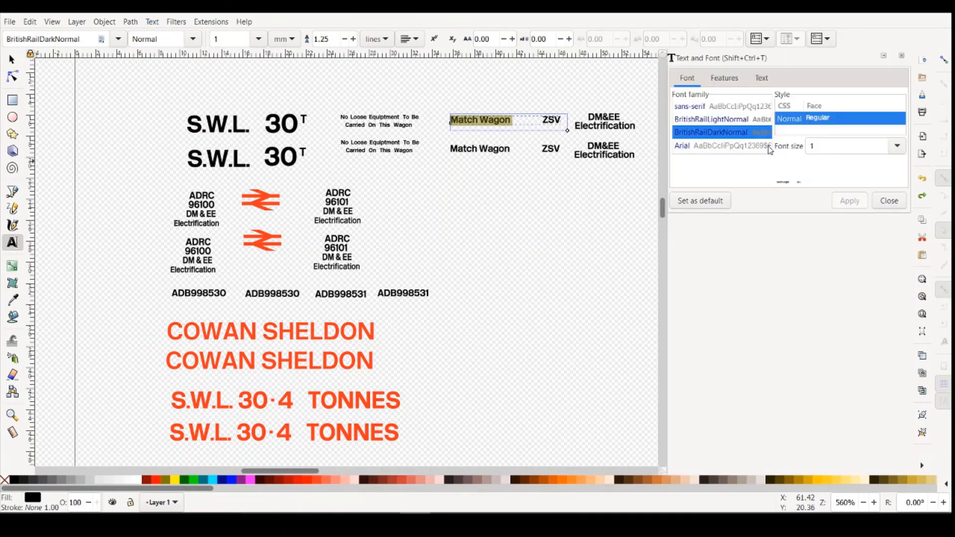
{"action": "left_click", "coordinate": [732, 120]}
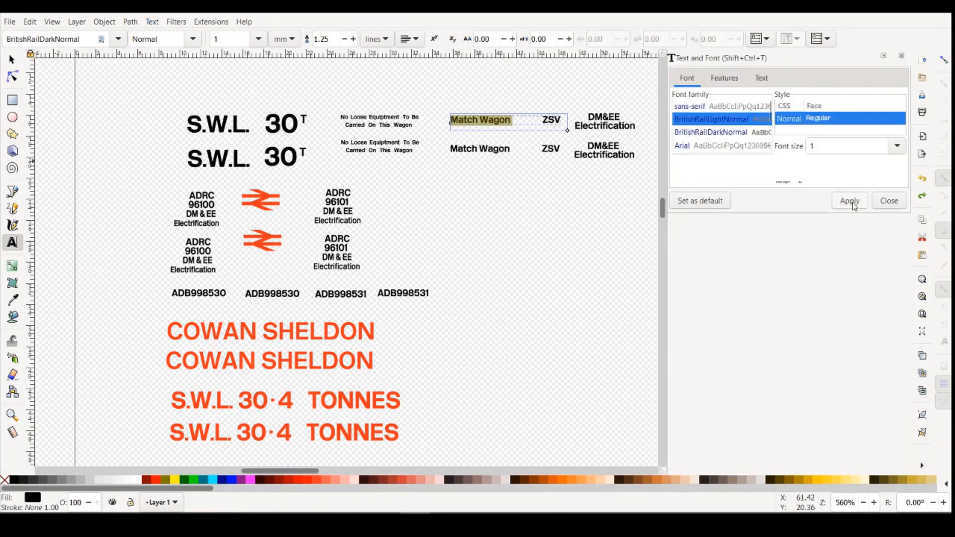
{"action": "left_click", "coordinate": [850, 201]}
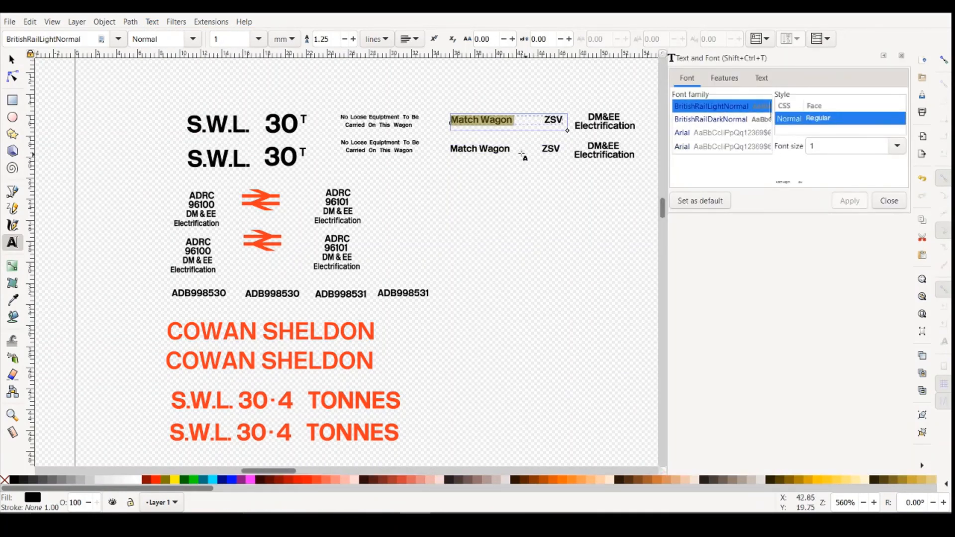
- Apply BritishRailLightNormal to the words Match Wagon in the lower line, leaving ZSV out of the selection
{"action": "left_click_drag", "start_coordinate": [514, 150], "coordinate": [438, 150]}
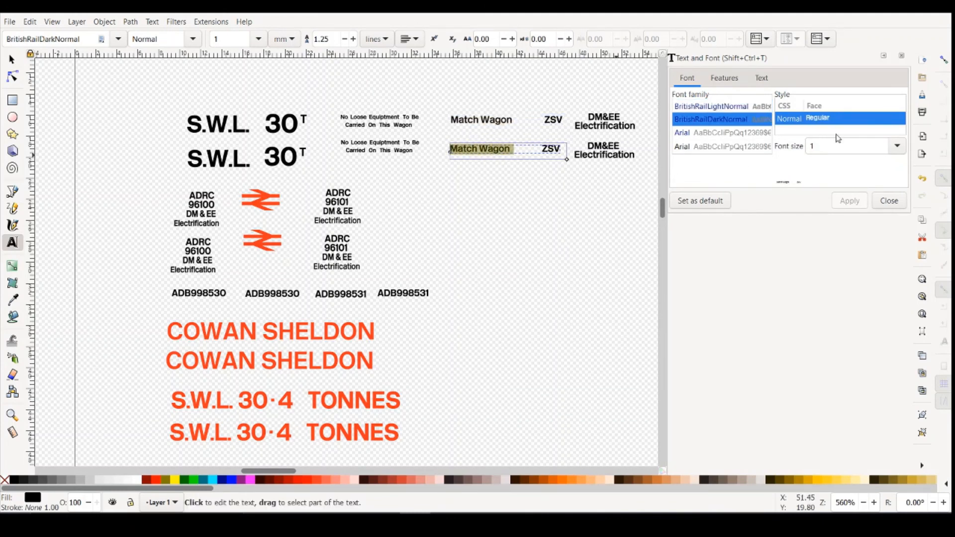
{"action": "left_click", "coordinate": [742, 106]}
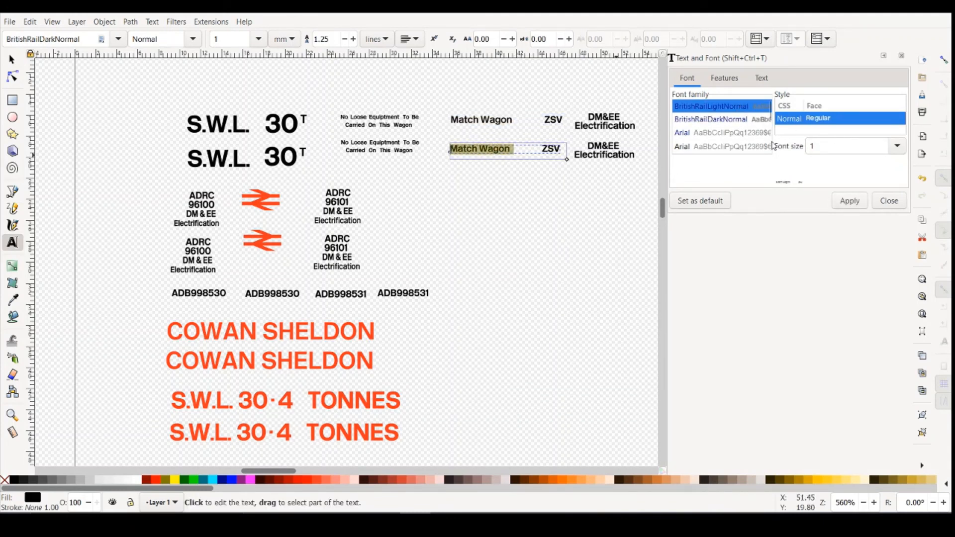
{"action": "left_click", "coordinate": [846, 202]}
{"action": "left_click", "coordinate": [588, 206]}
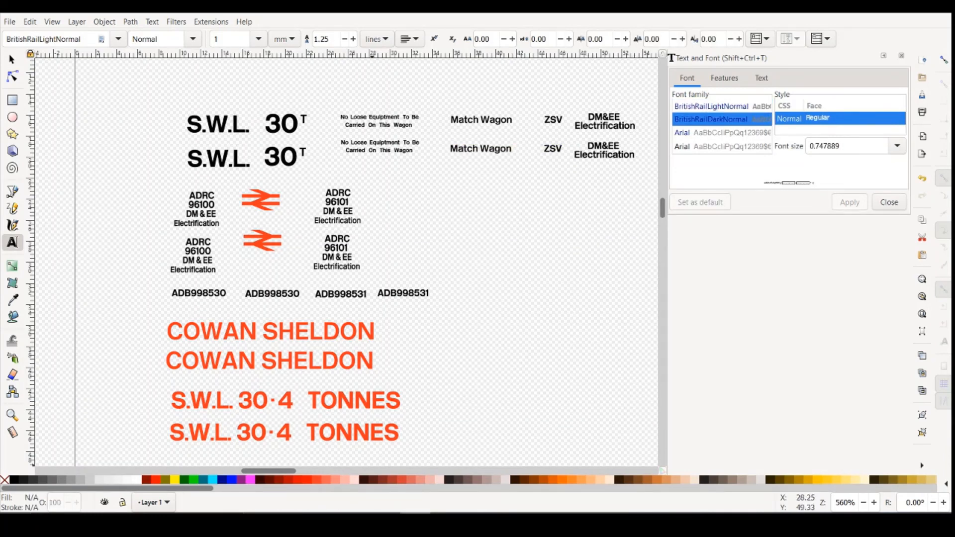
- Check the wagon lettering in the reference photo, and apply BritishRailLightNormal to the word Electrification in the upper DM&EE block
{"action": "left_click", "coordinate": [491, 479]}
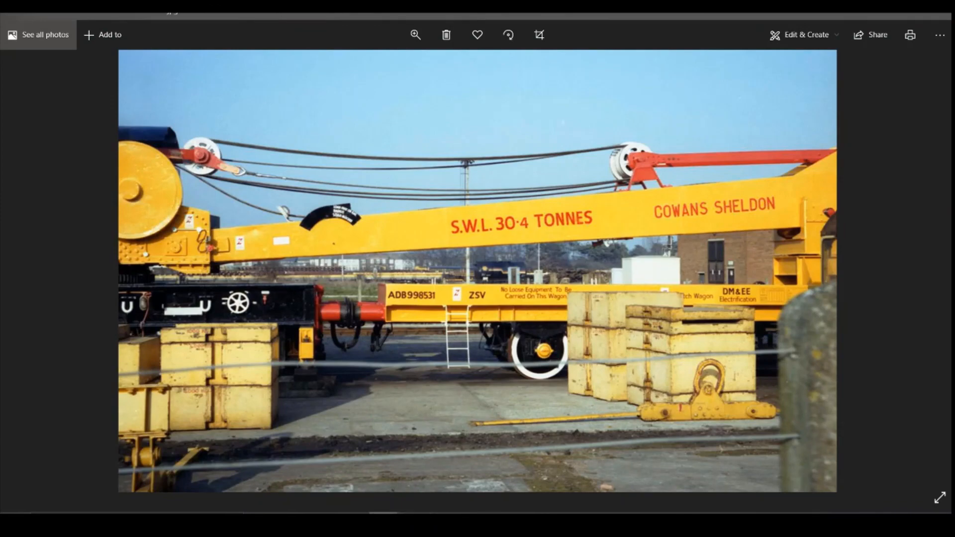
{"action": "left_click", "coordinate": [416, 521]}
{"action": "left_click_drag", "start_coordinate": [638, 125], "coordinate": [575, 126]}
{"action": "left_click", "coordinate": [746, 106]}
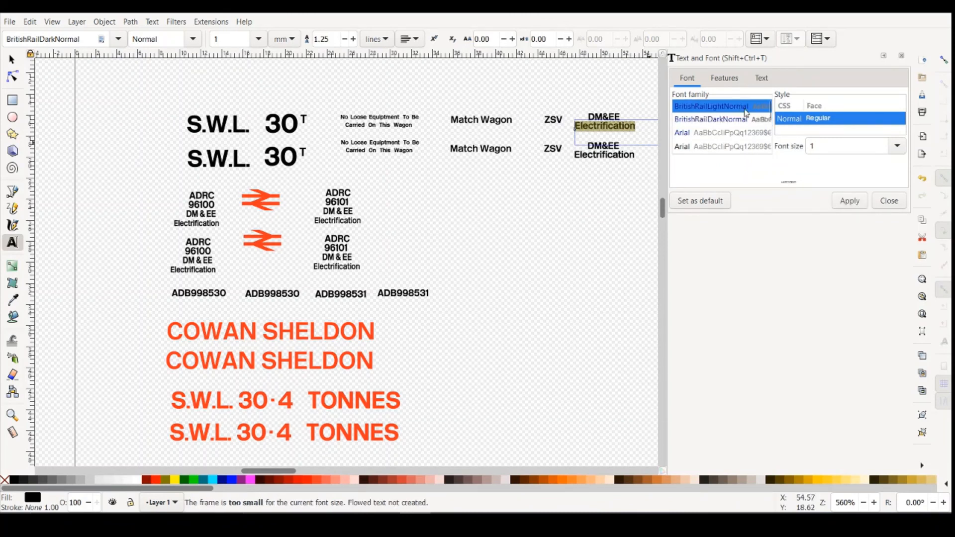
{"action": "left_click", "coordinate": [850, 201]}
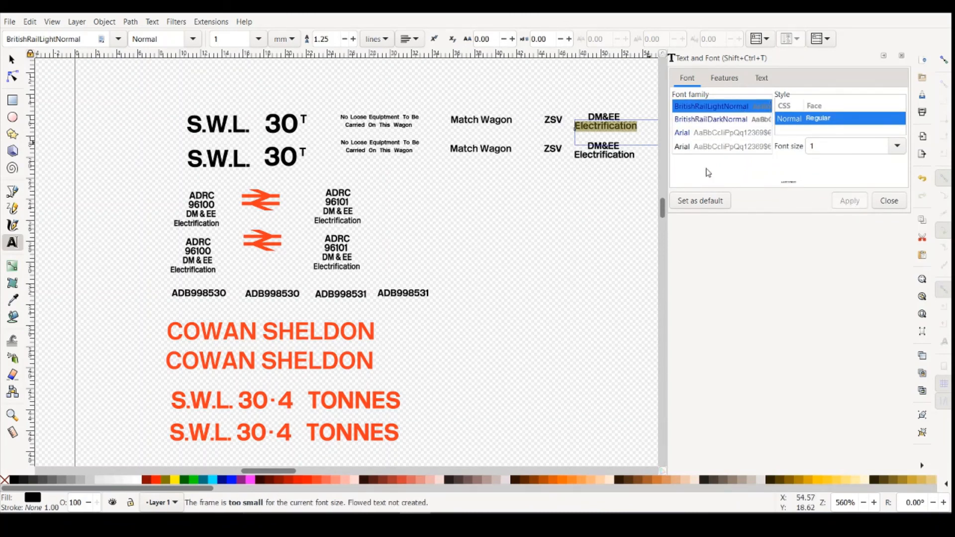
- Apply BritishRailLightNormal to the word Electrification in the lower DM&EE block
{"action": "left_click", "coordinate": [634, 155]}
{"action": "left_click_drag", "start_coordinate": [636, 156], "coordinate": [574, 156]}
{"action": "left_click", "coordinate": [721, 109]}
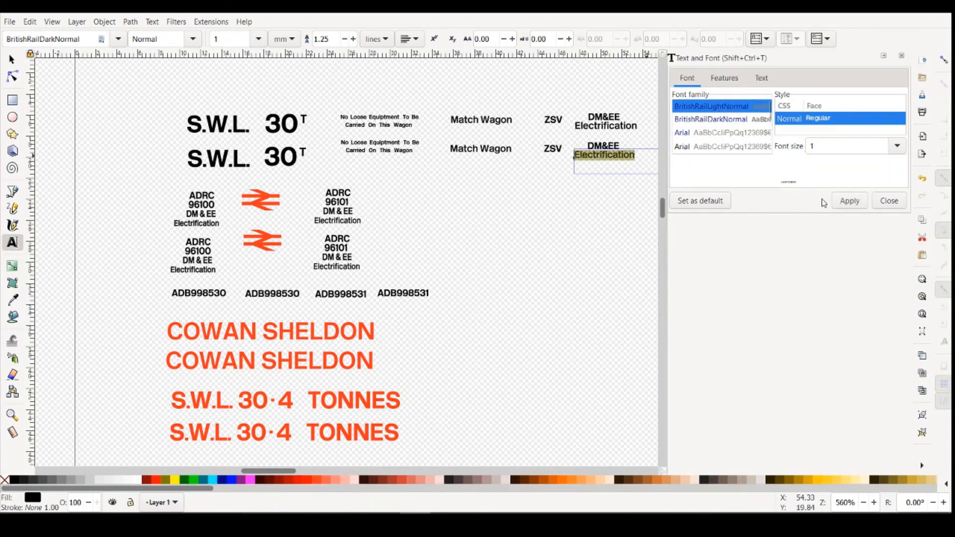
{"action": "left_click", "coordinate": [850, 202]}
{"action": "left_click", "coordinate": [578, 244]}
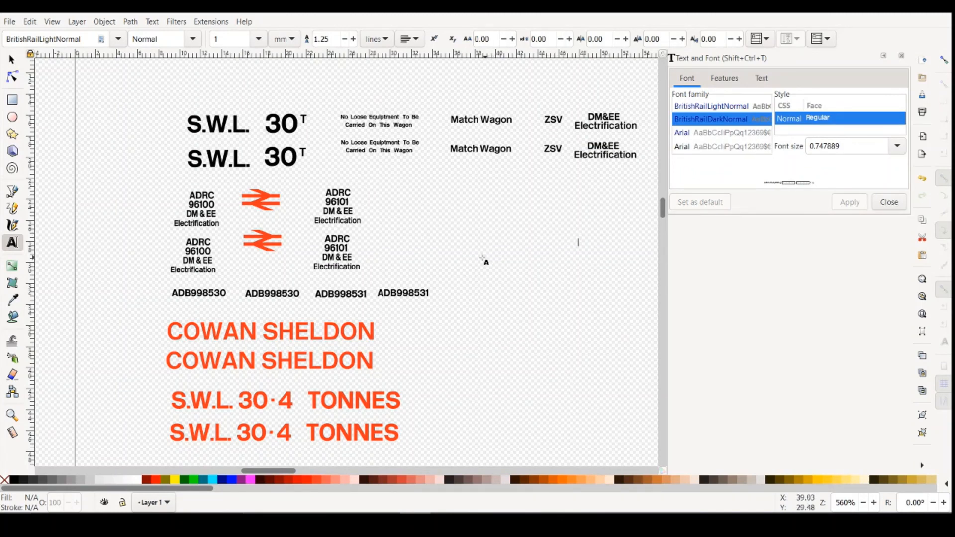
- Switch to the photo viewer and examine the crane and match wagon reference photos for wording and lettering style
{"action": "mouse_move", "coordinate": [385, 523]}
{"action": "left_click", "coordinate": [486, 475]}
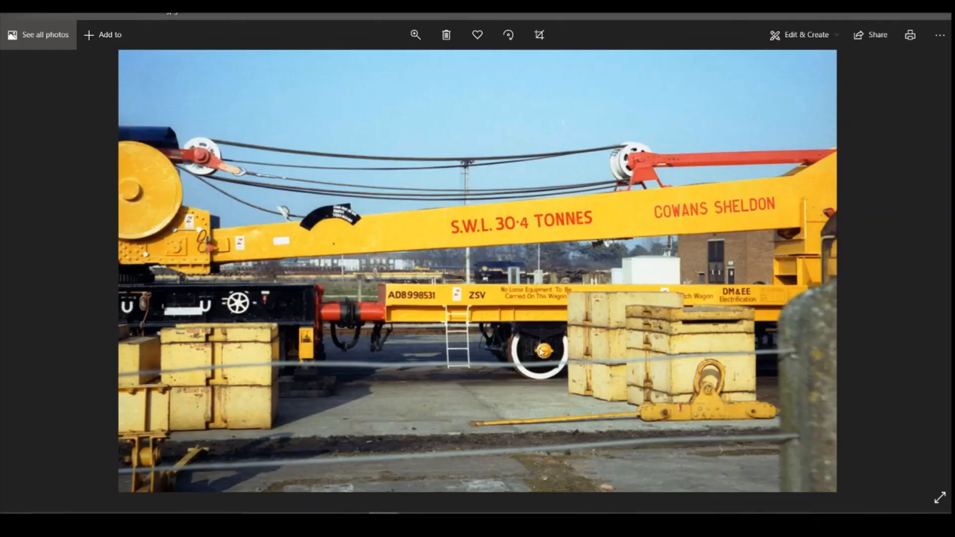
{"action": "scroll", "coordinate": [644, 270], "scroll_direction": "down", "scroll_amount": 1}
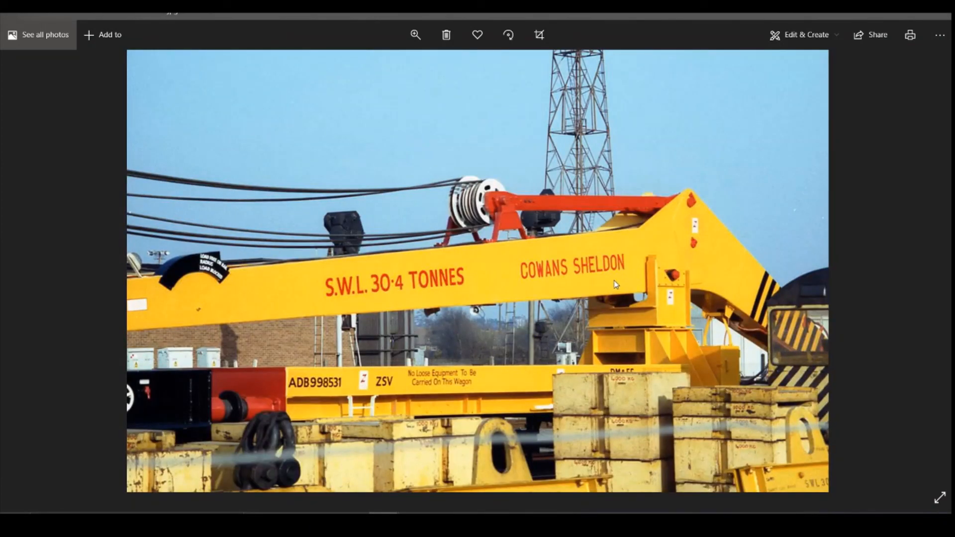
{"action": "scroll", "coordinate": [616, 285], "scroll_direction": "down", "scroll_amount": 3}
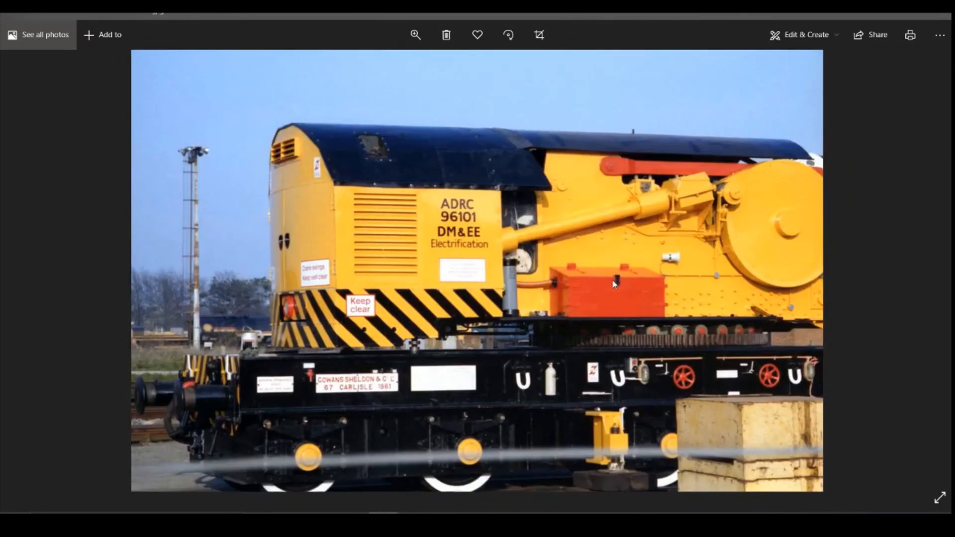
{"action": "scroll", "coordinate": [615, 284], "scroll_direction": "down", "scroll_amount": 1}
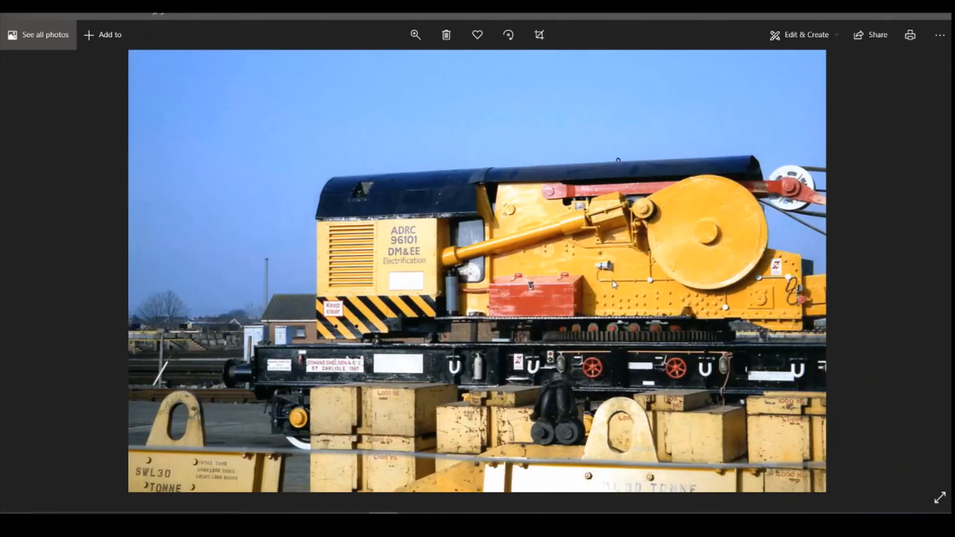
{"action": "scroll", "coordinate": [615, 285], "scroll_direction": "down", "scroll_amount": 1}
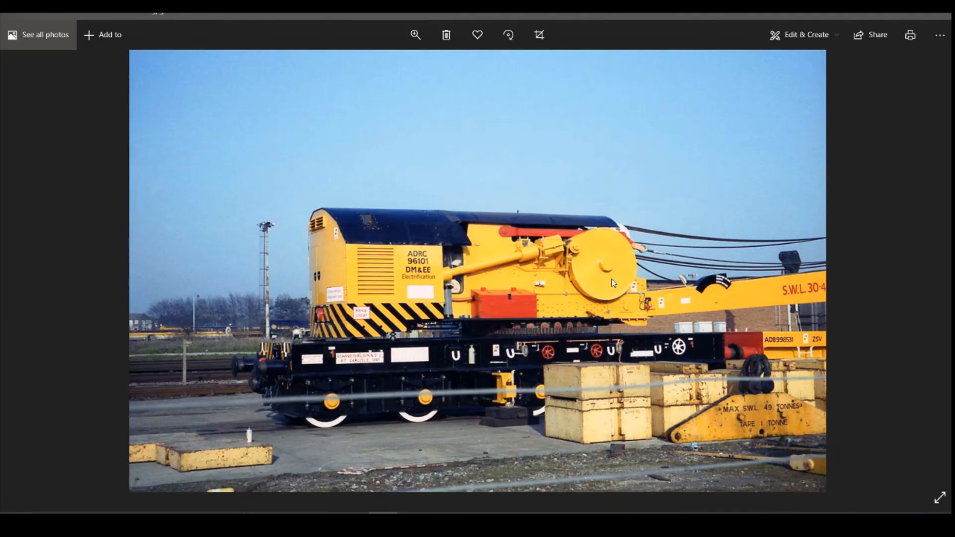
- Compare the reference photos for the lettering on the crane cab, the jib and the side of the match wagon
{"action": "scroll", "coordinate": [590, 288], "scroll_direction": "down", "scroll_amount": 1}
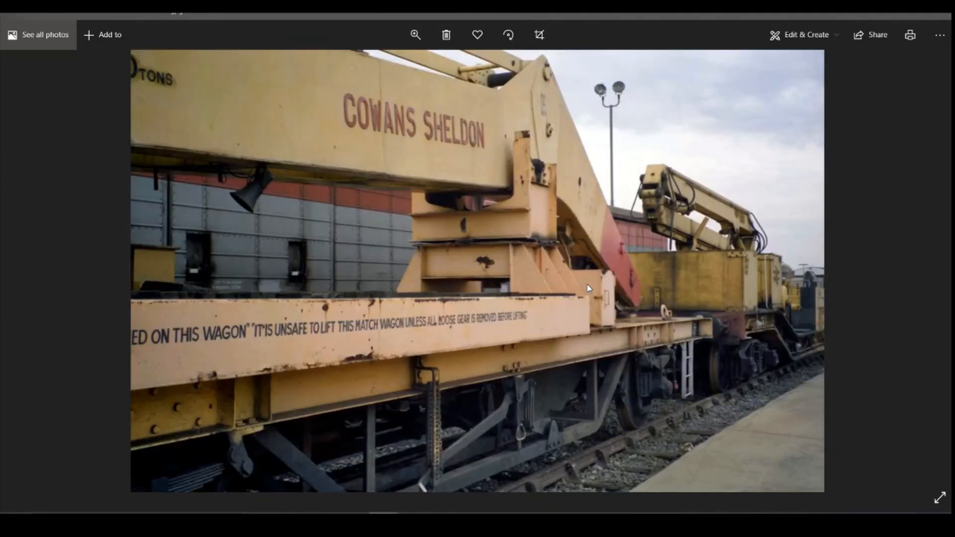
{"action": "scroll", "coordinate": [586, 286], "scroll_direction": "up", "scroll_amount": 1}
{"action": "scroll", "coordinate": [487, 311], "scroll_direction": "down", "scroll_amount": 1}
{"action": "scroll", "coordinate": [571, 316], "scroll_direction": "up", "scroll_amount": 1}
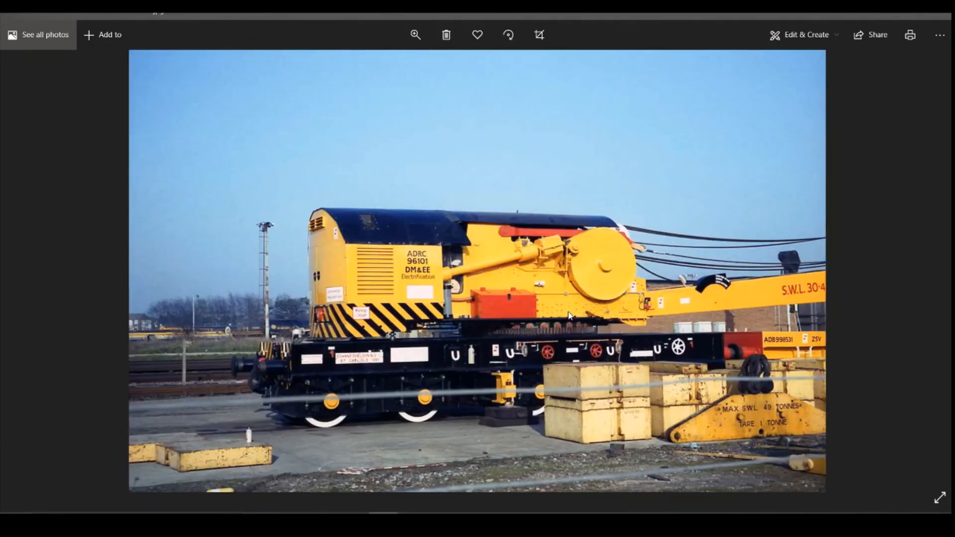
{"action": "scroll", "coordinate": [554, 306], "scroll_direction": "up", "scroll_amount": 1}
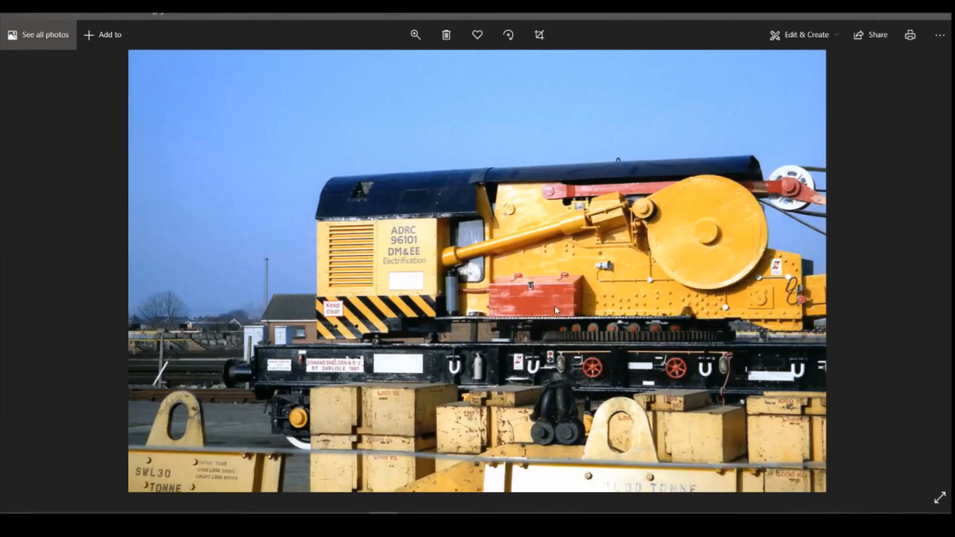
{"action": "scroll", "coordinate": [555, 307], "scroll_direction": "up", "scroll_amount": 1}
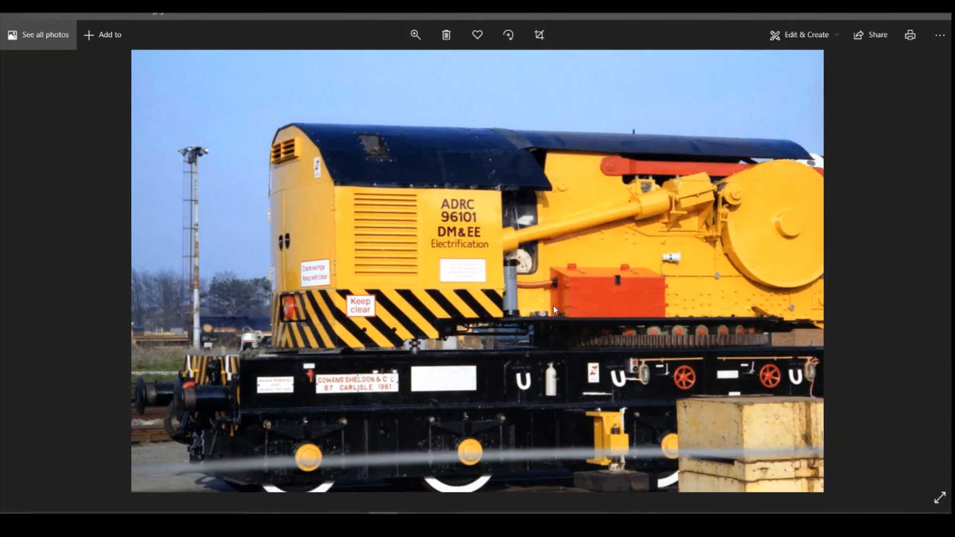
{"action": "scroll", "coordinate": [553, 305], "scroll_direction": "up", "scroll_amount": 1}
{"action": "scroll", "coordinate": [553, 306], "scroll_direction": "up", "scroll_amount": 1}
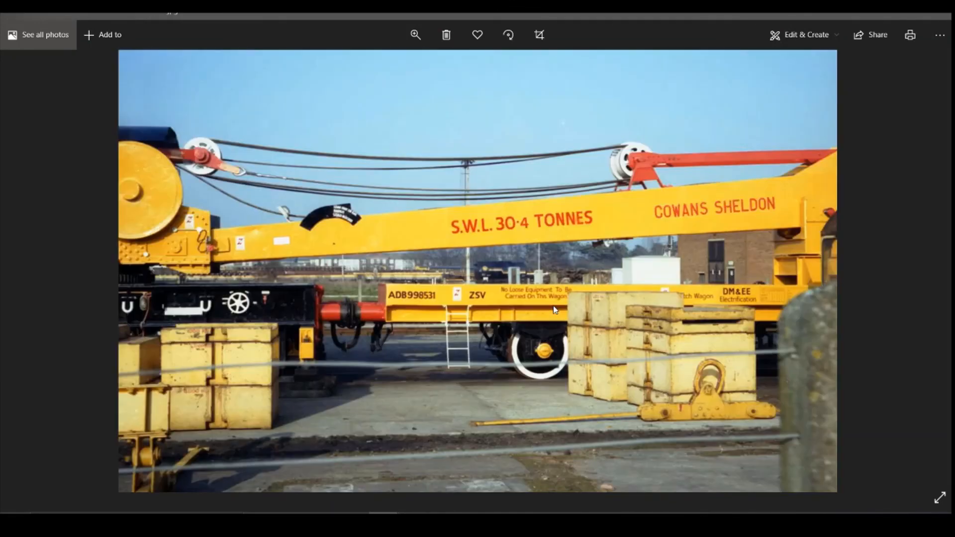
{"action": "scroll", "coordinate": [554, 308], "scroll_direction": "up", "scroll_amount": 1}
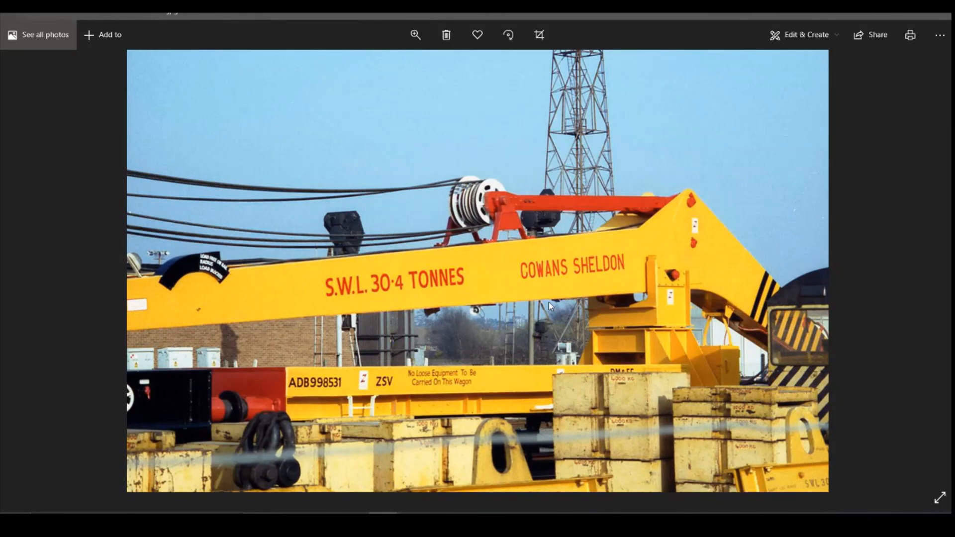
{"action": "scroll", "coordinate": [548, 302], "scroll_direction": "up", "scroll_amount": 3}
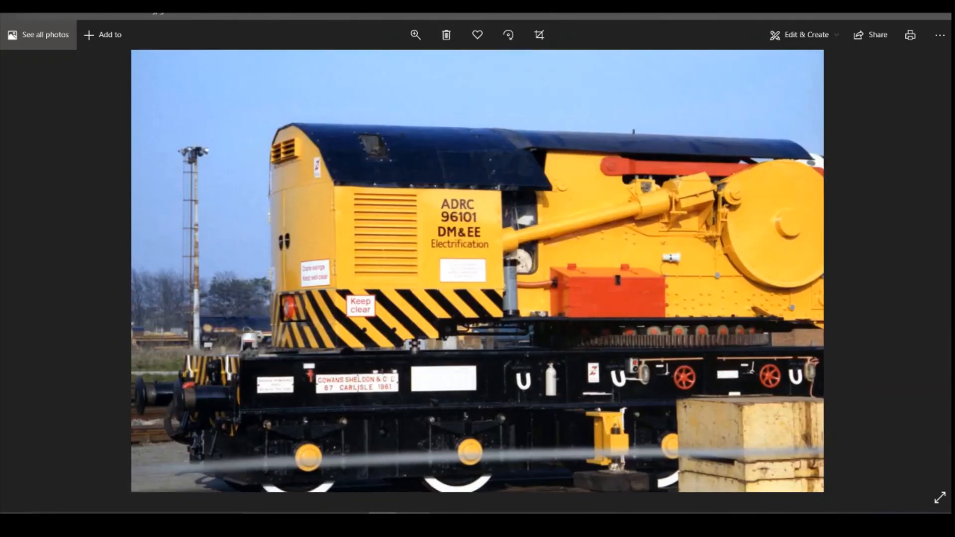